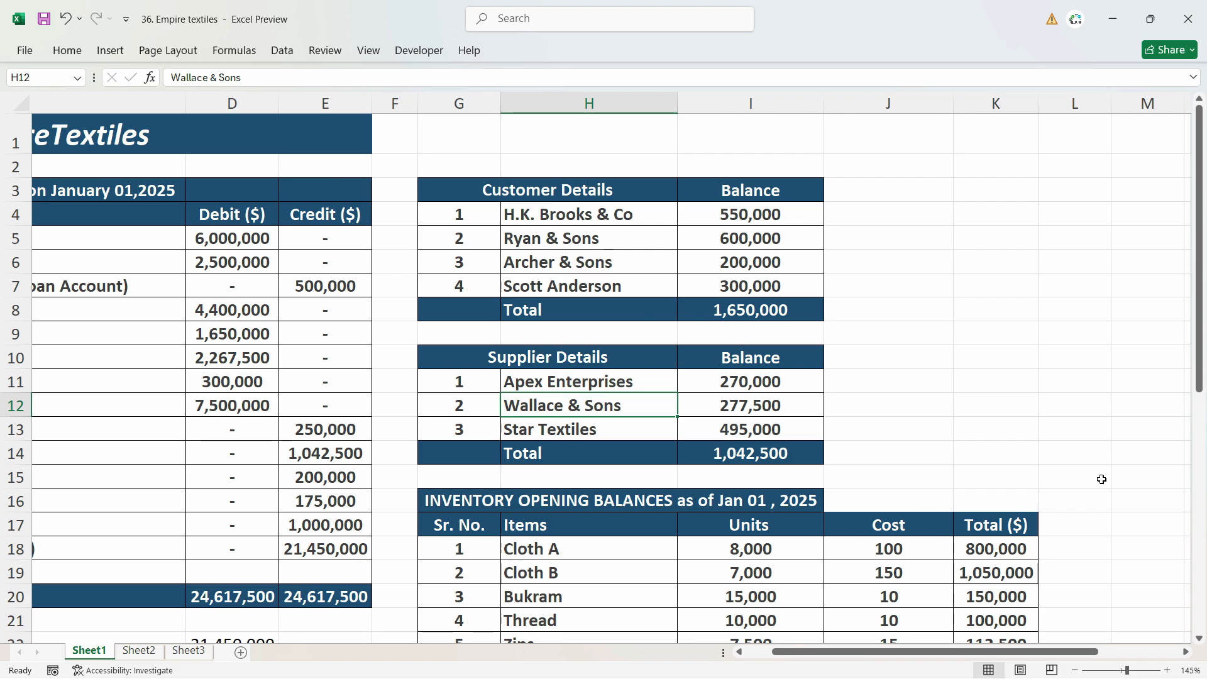
Examine the per-unit BOM quantities for Shirt and Pant against the inventory opening units on Sheet1.
scroll(1037, 463, down, 7)
click(901, 283)
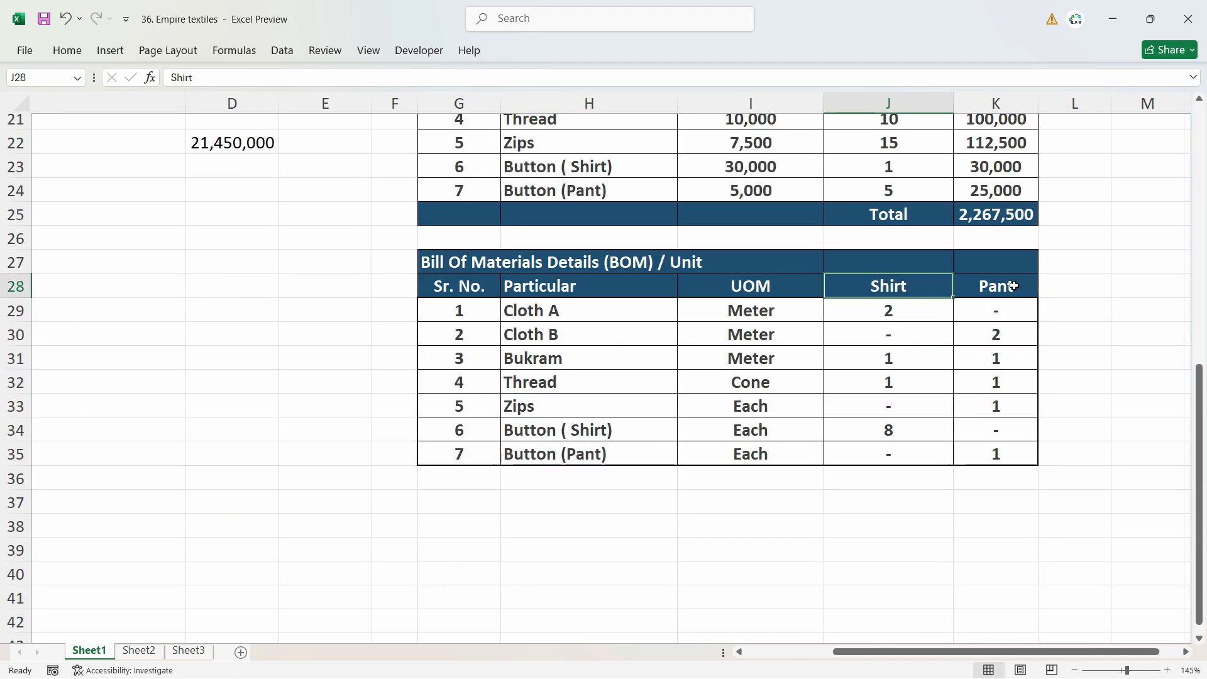
click(999, 286)
drag(872, 308, 887, 454)
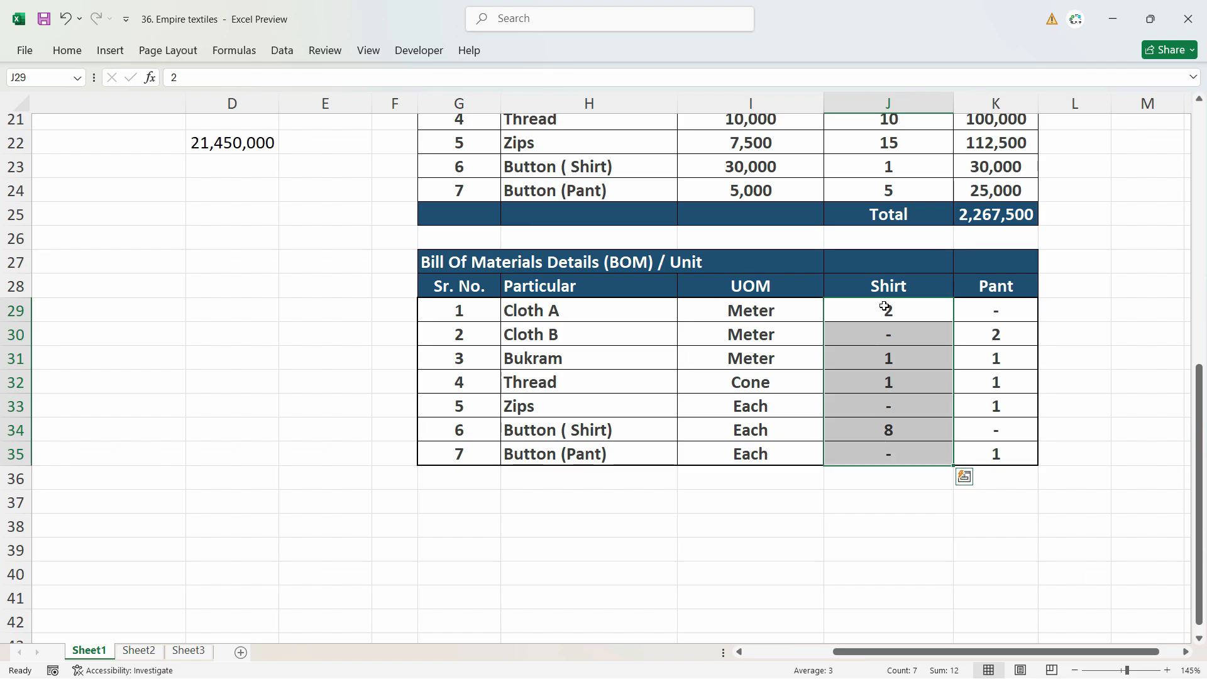
drag(608, 310, 597, 454)
drag(910, 311, 902, 450)
scroll(897, 366, up, 2)
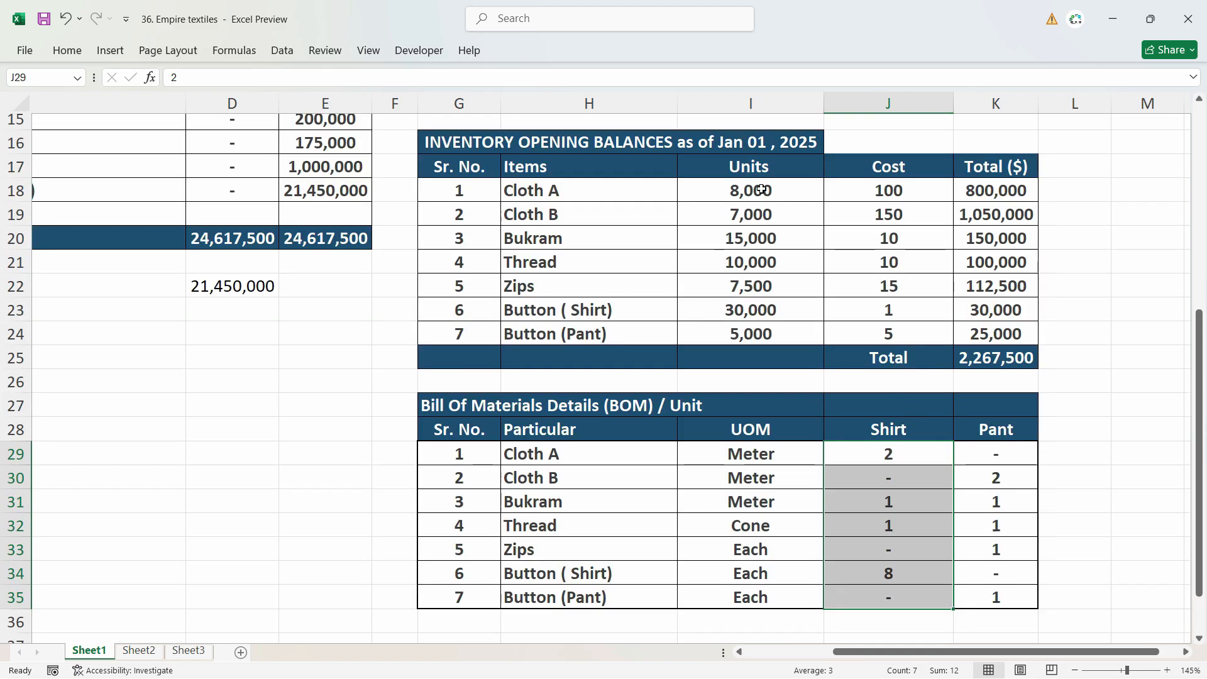
drag(760, 190, 755, 311)
scroll(892, 408, down, 2)
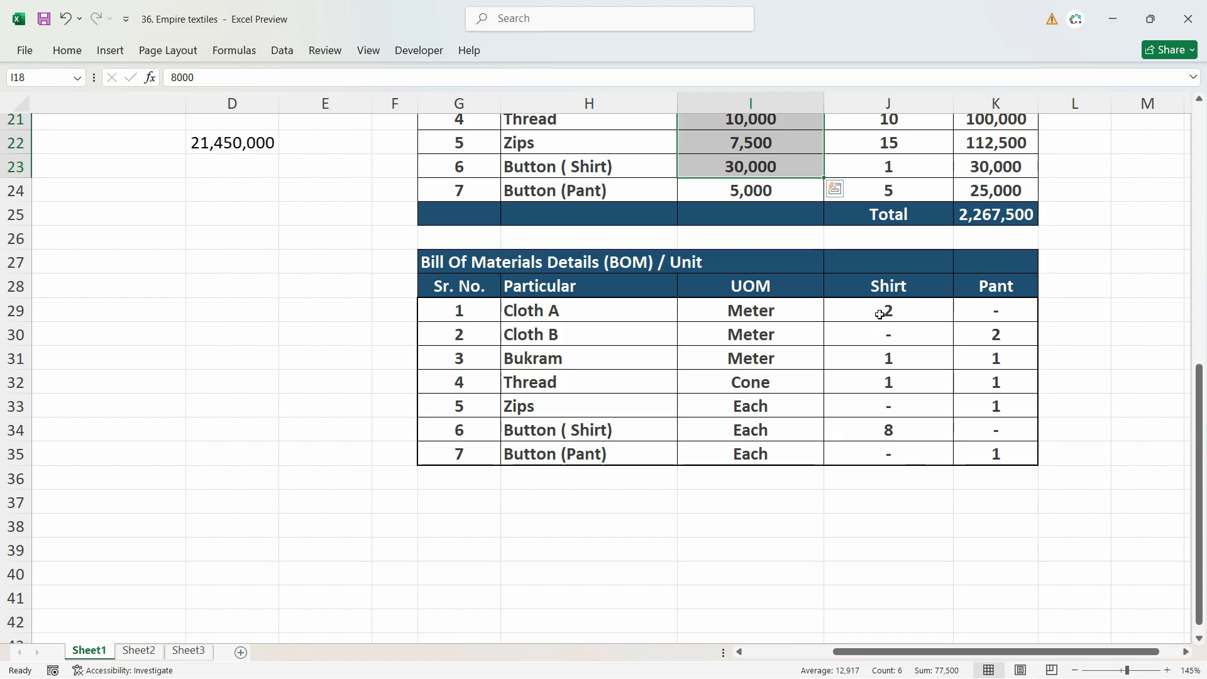
click(893, 290)
click(989, 293)
click(887, 287)
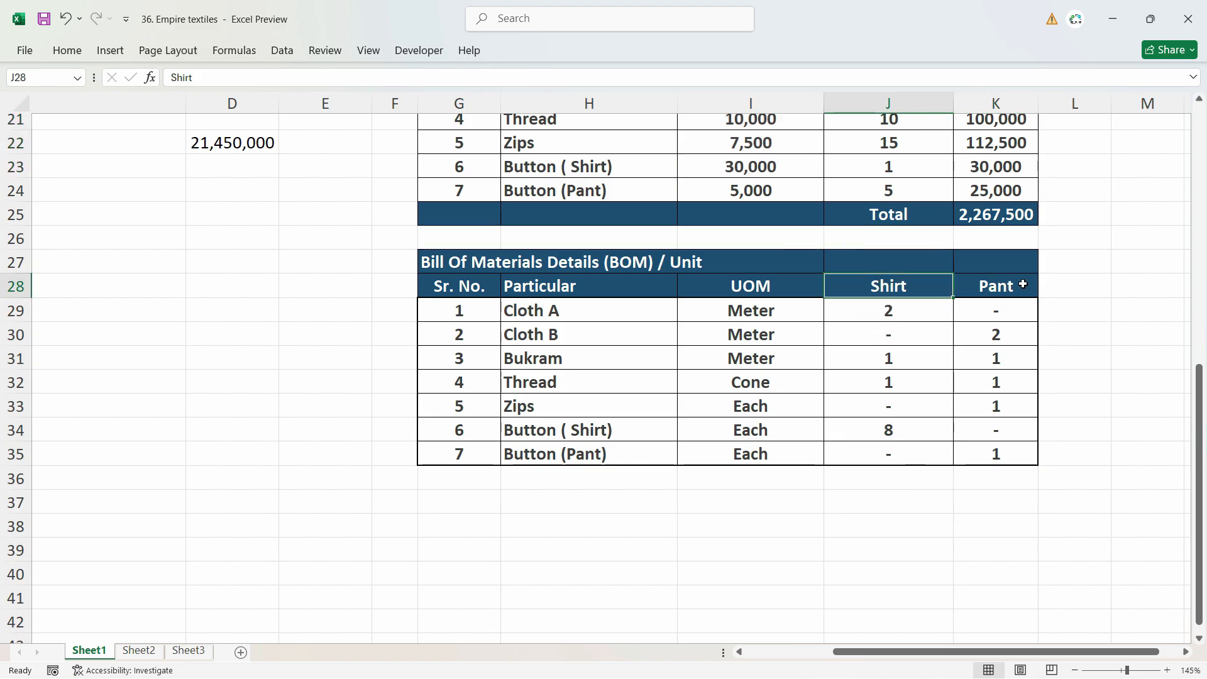
Review the 15 January and 20 January shirt and pant assembly entries on Sheet2.
click(140, 649)
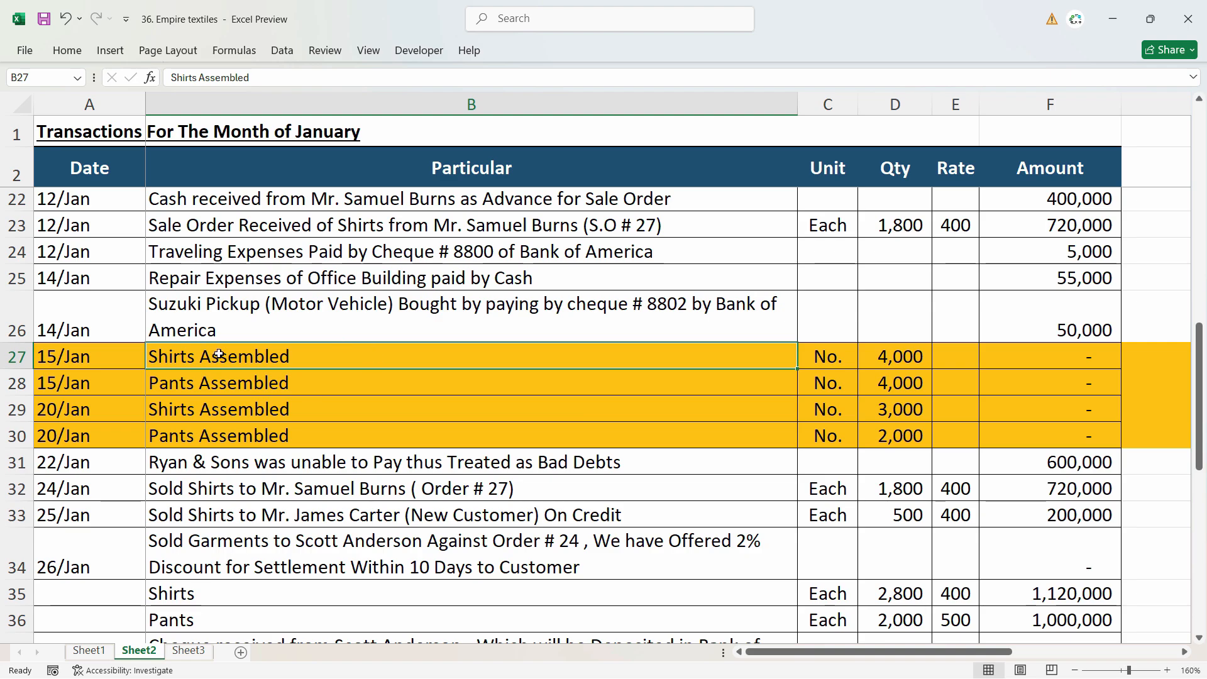
click(76, 364)
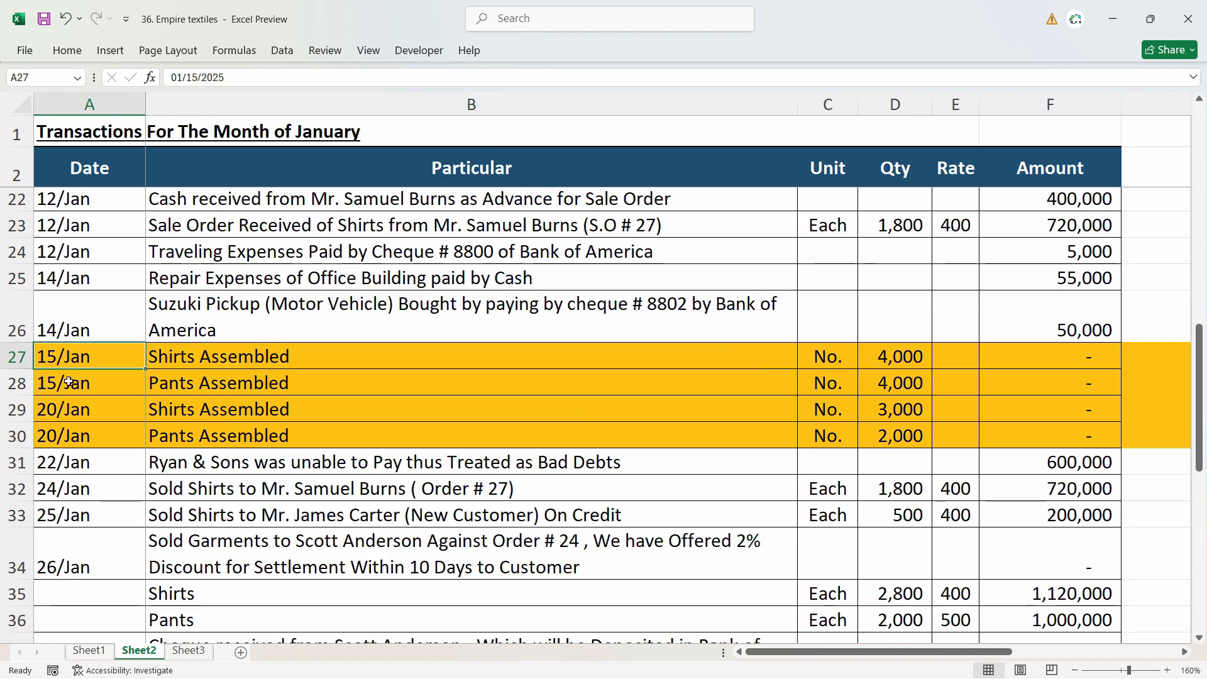
click(208, 357)
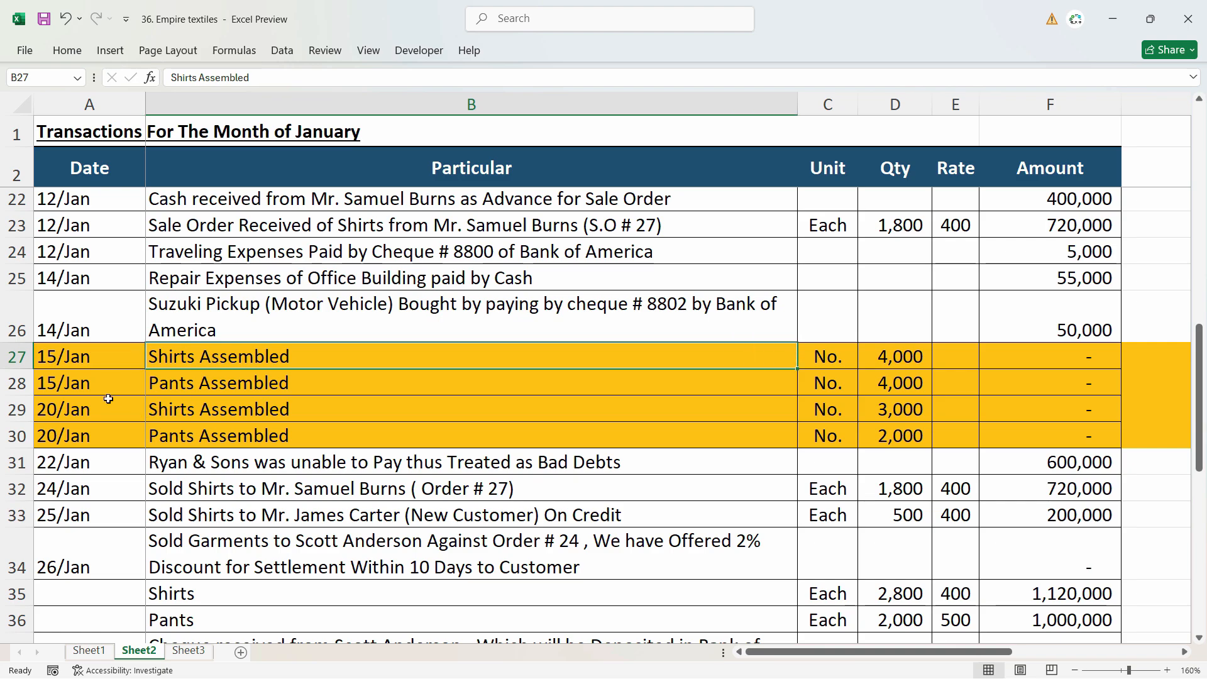
click(112, 357)
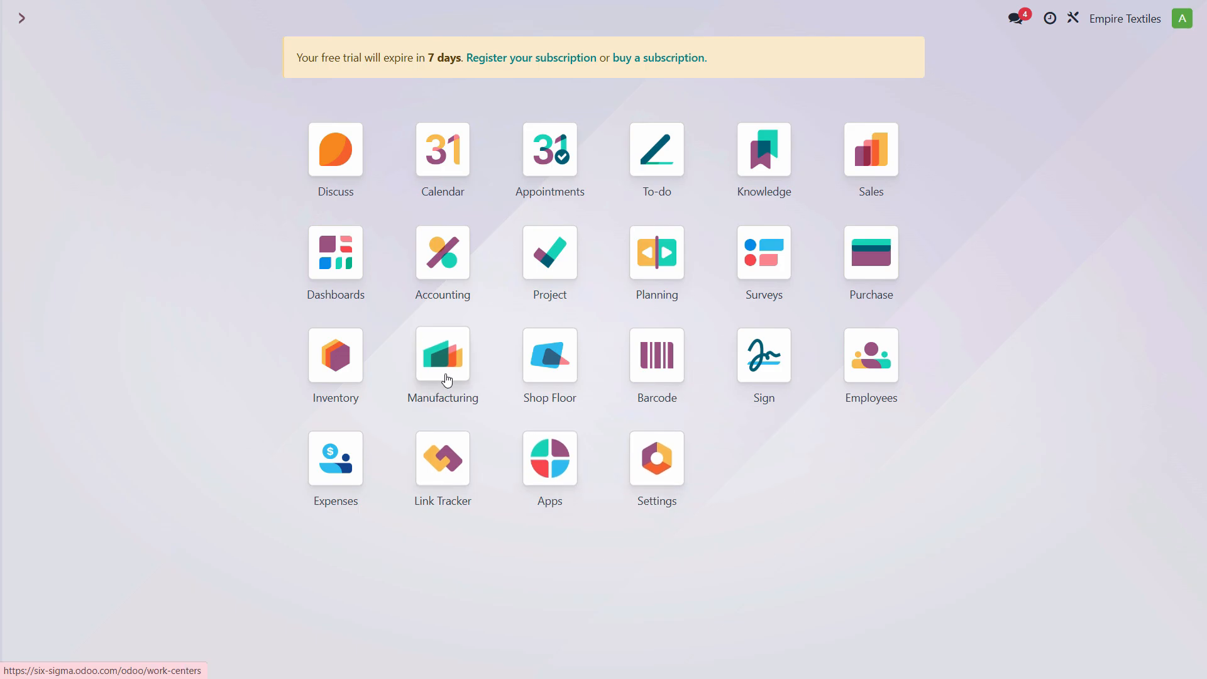
Switch to Odoo and review the Manufacturing product list and the manufacturing orders, returning to the products.
click(444, 376)
click(350, 19)
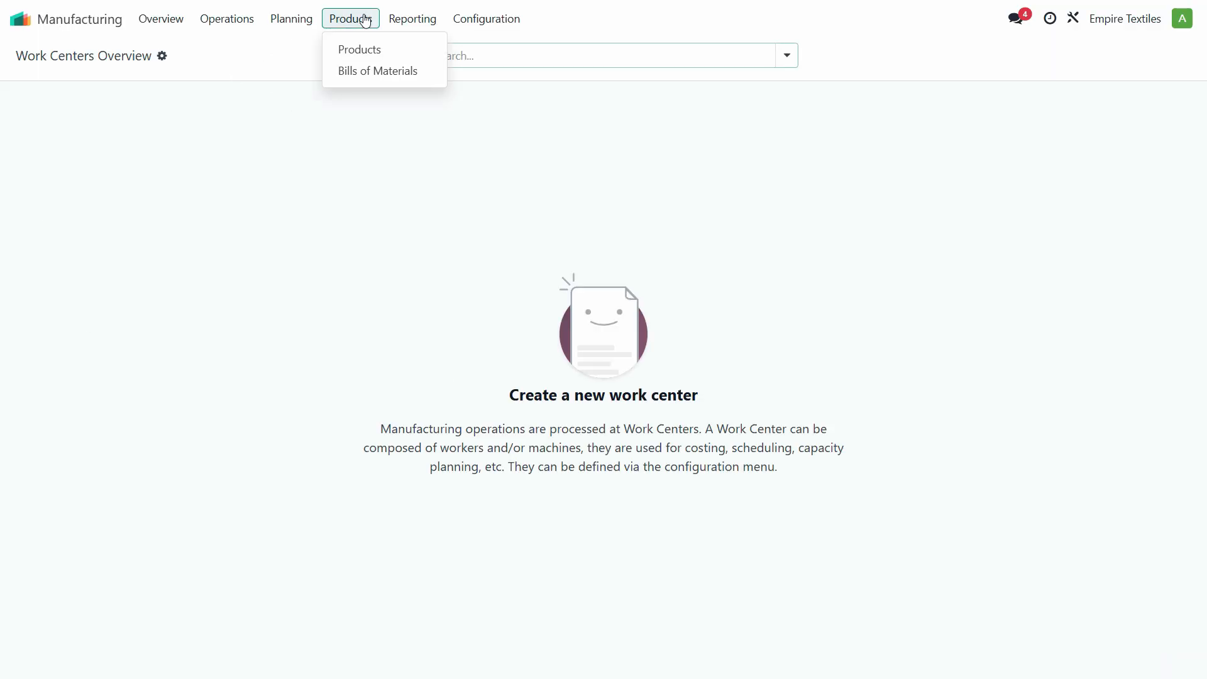
click(375, 53)
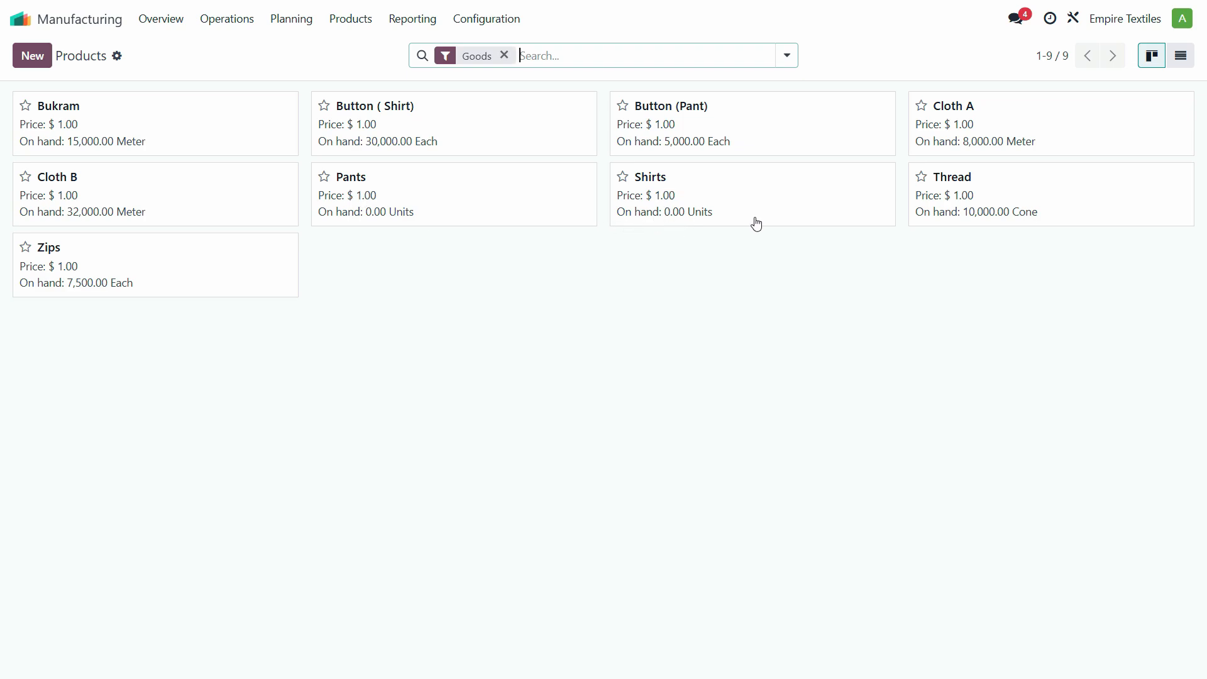
click(228, 27)
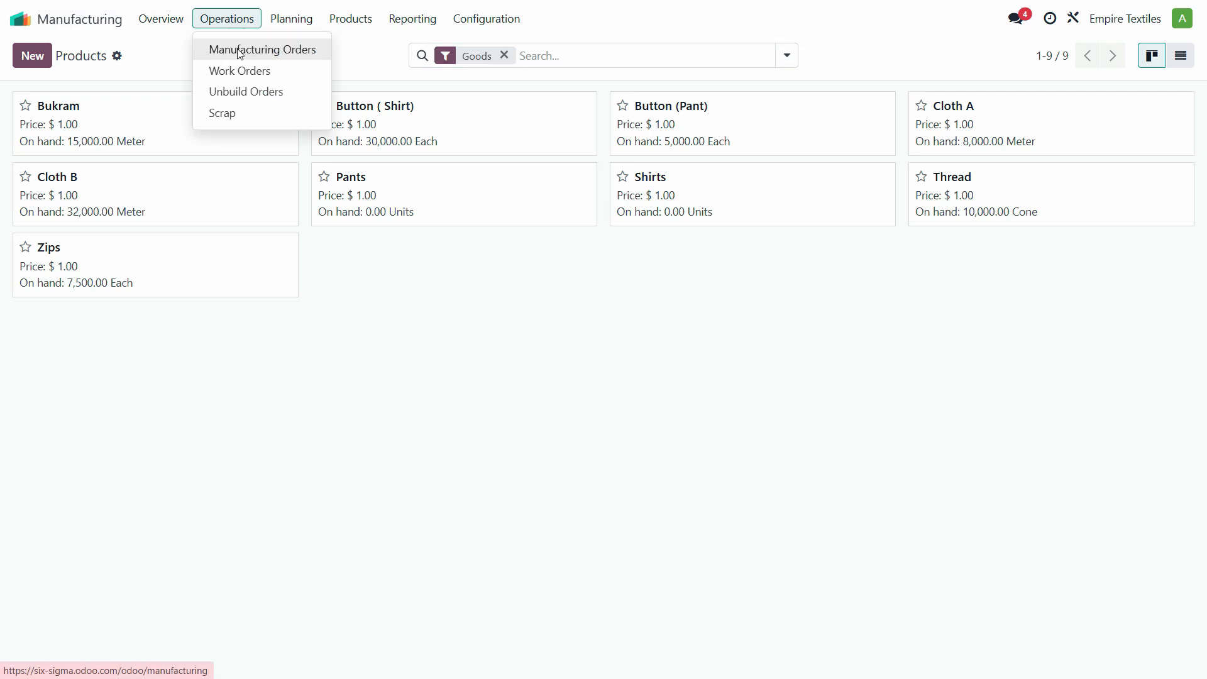
click(240, 53)
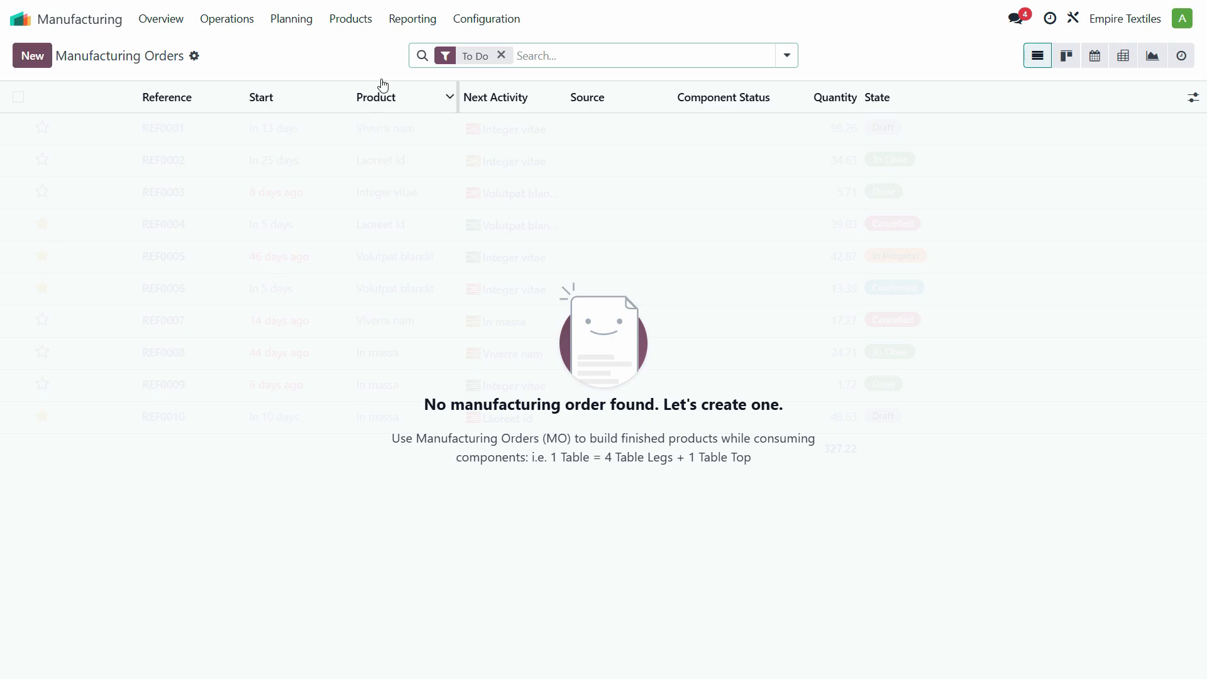
click(355, 20)
click(360, 49)
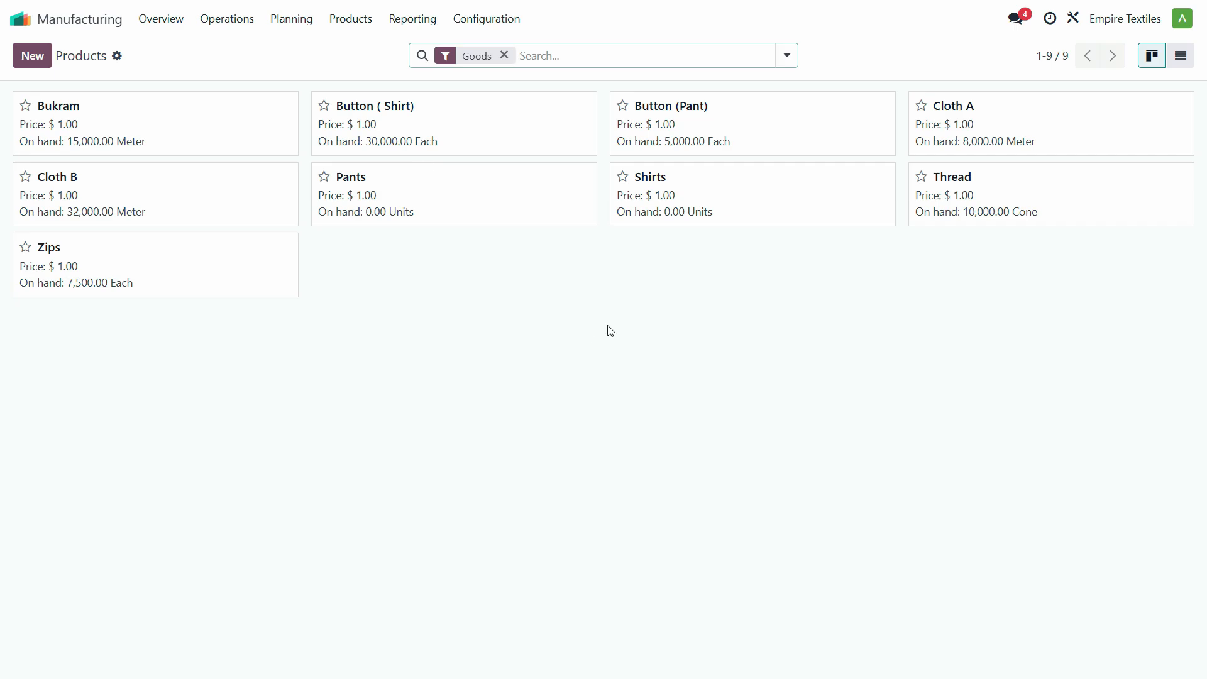
Update the on-hand quantity of Button ( Shirt) to 90,000, discard the extra stock line and return to the product list.
click(366, 144)
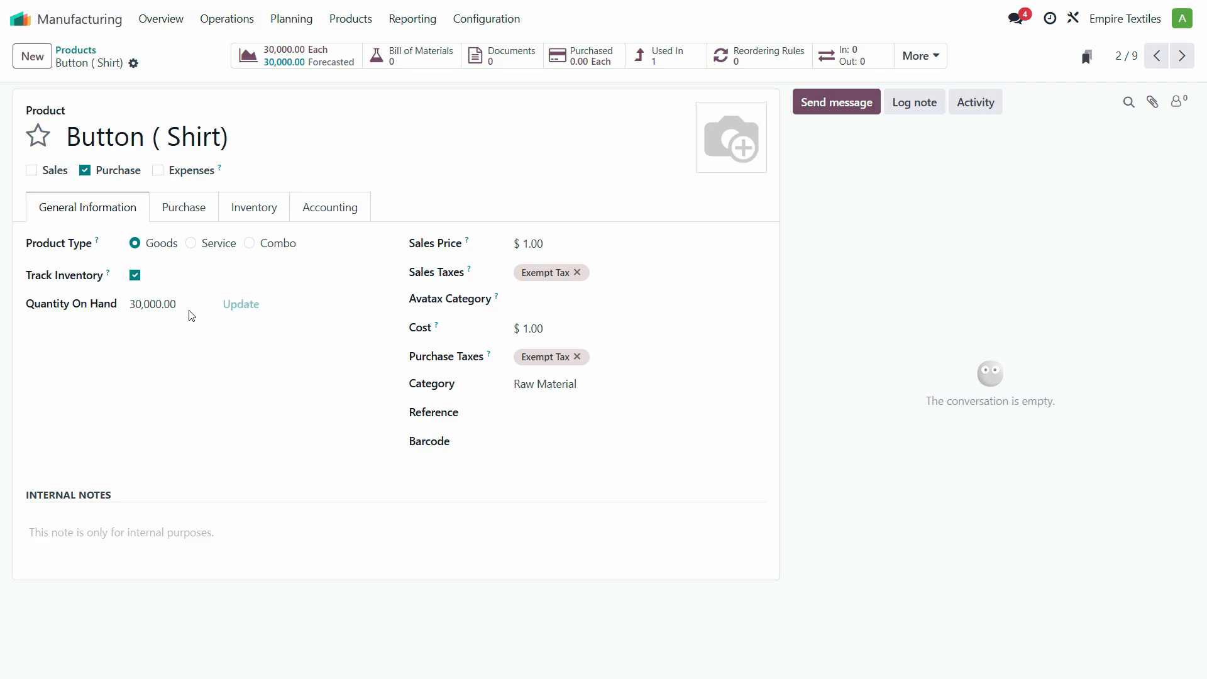
click(251, 305)
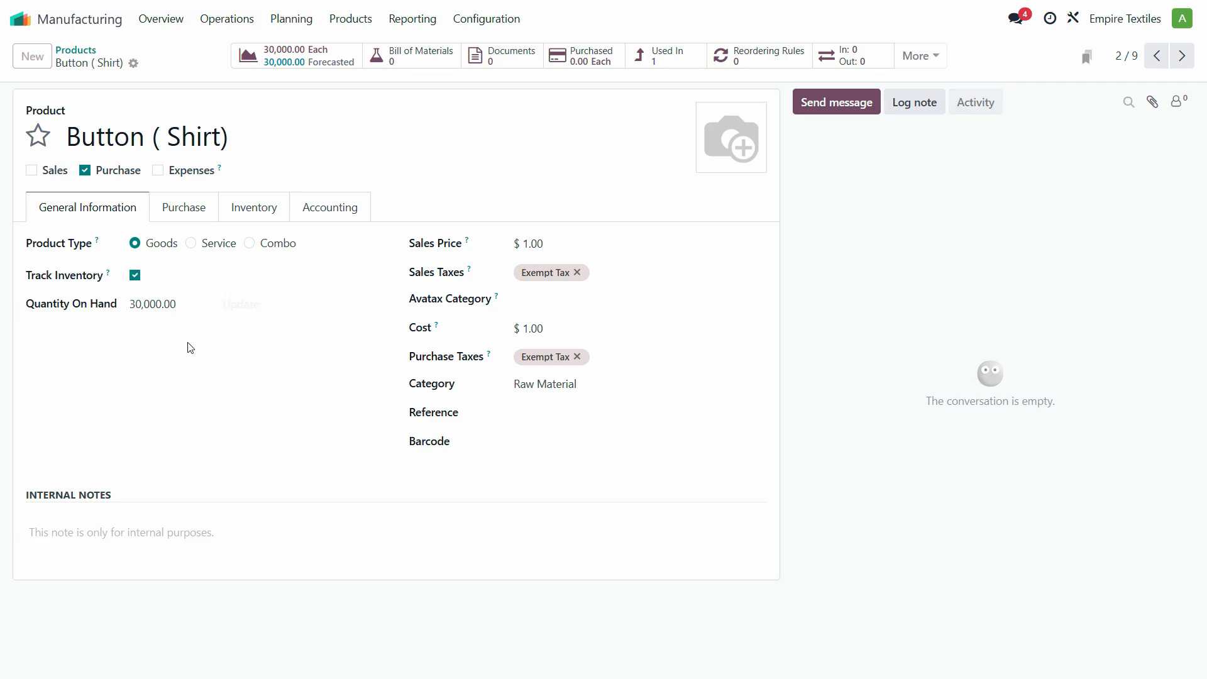
text(90,000)
key(Return)
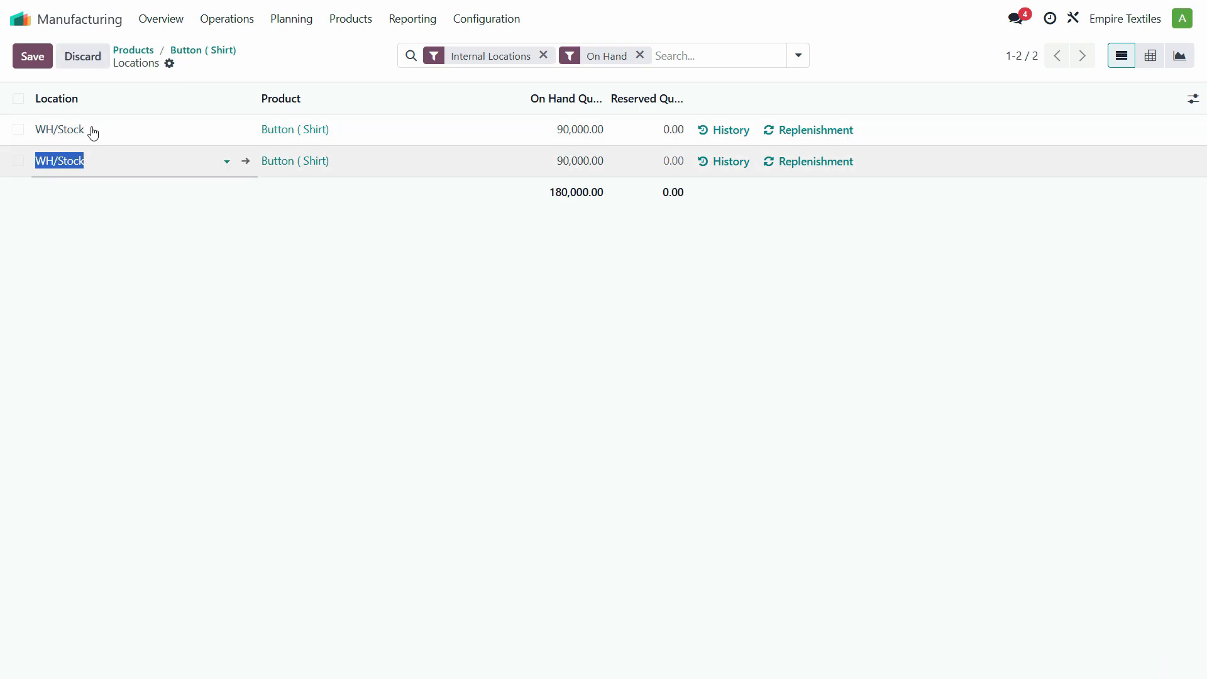
click(83, 56)
click(80, 50)
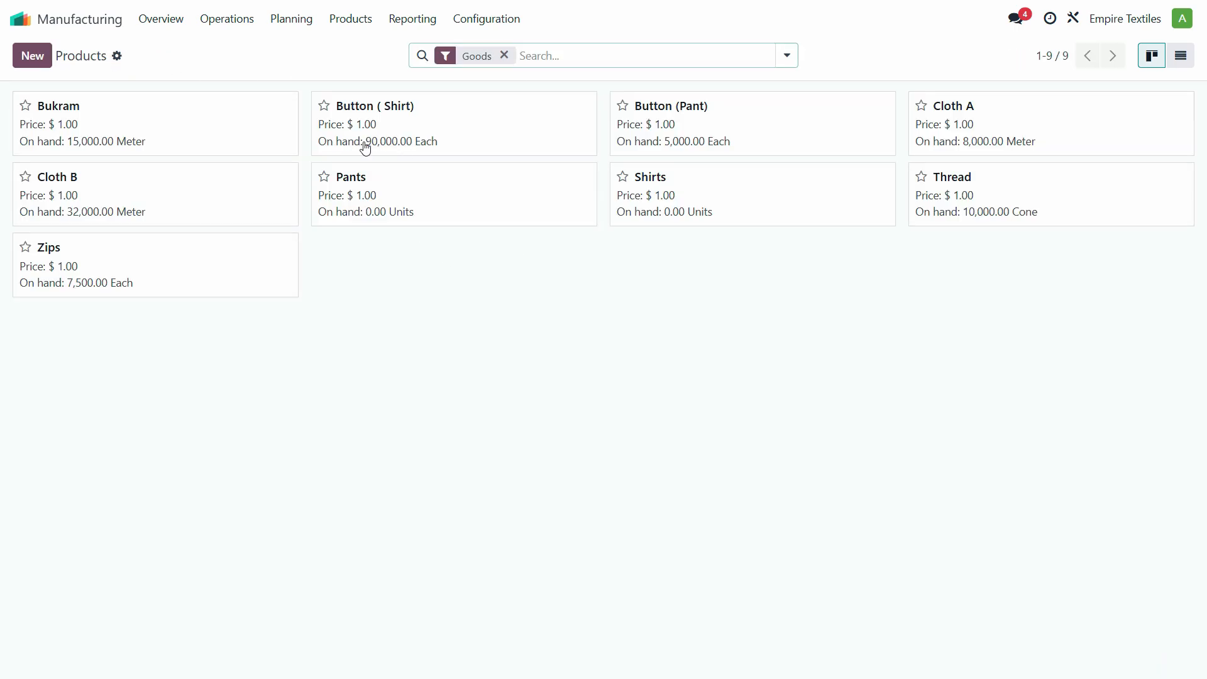
Check the stock location record of Button ( Shirt), then return to the Odoo home screen.
click(365, 148)
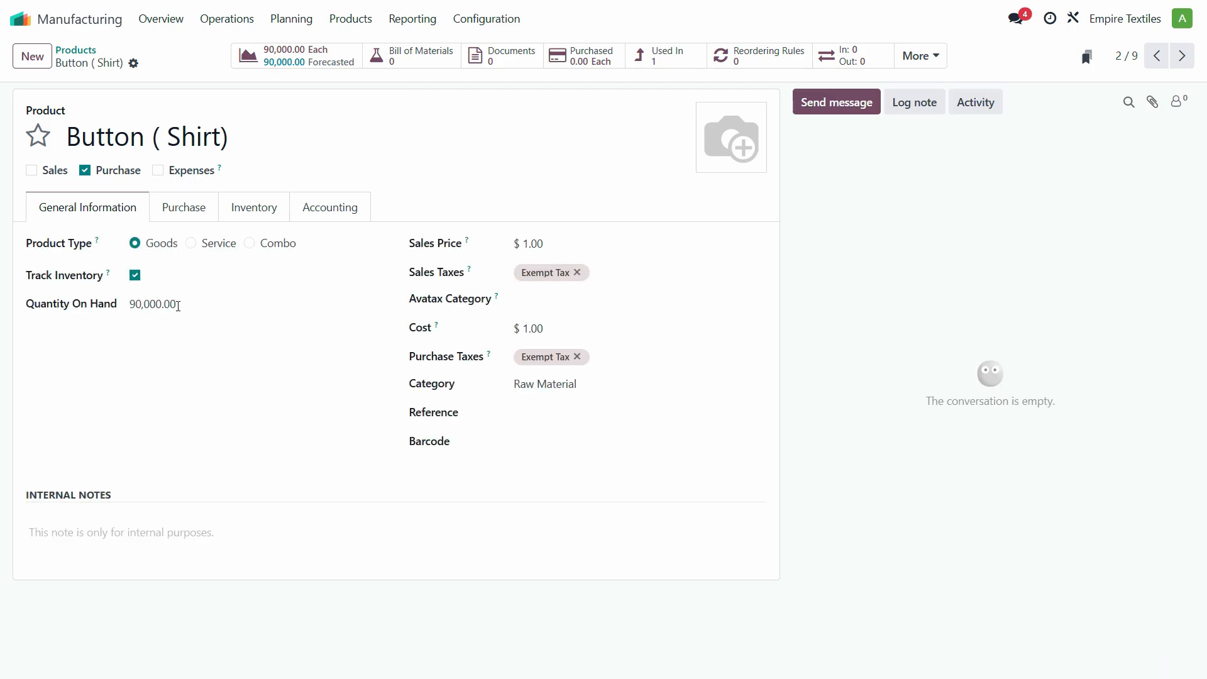
mouse_move(195, 312)
click(235, 306)
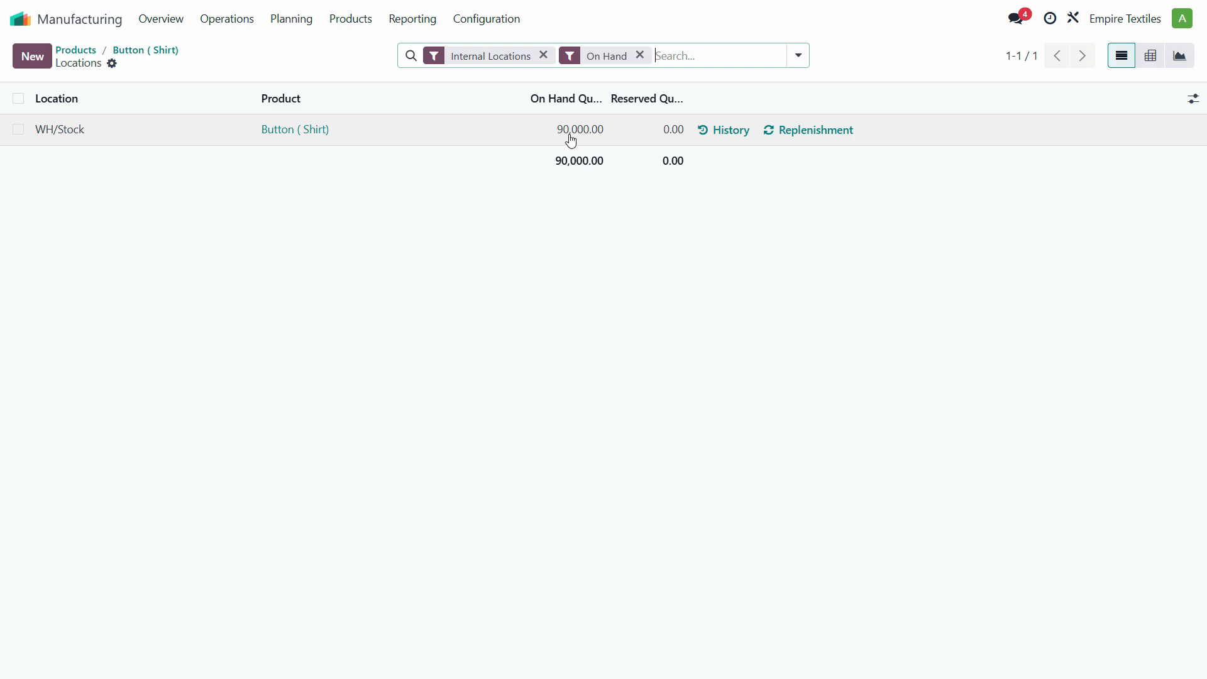
click(20, 22)
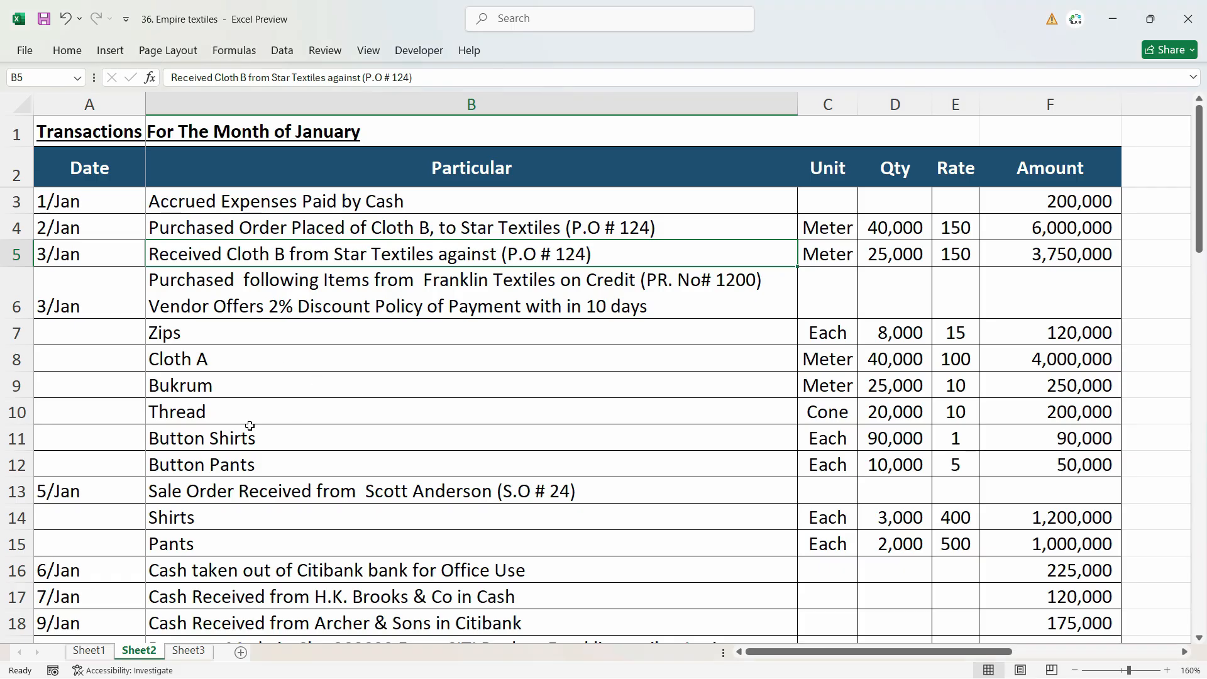
Switch to the Excel workbook and examine the dates of the assembly entries among the January transactions.
scroll(269, 410, down, 8)
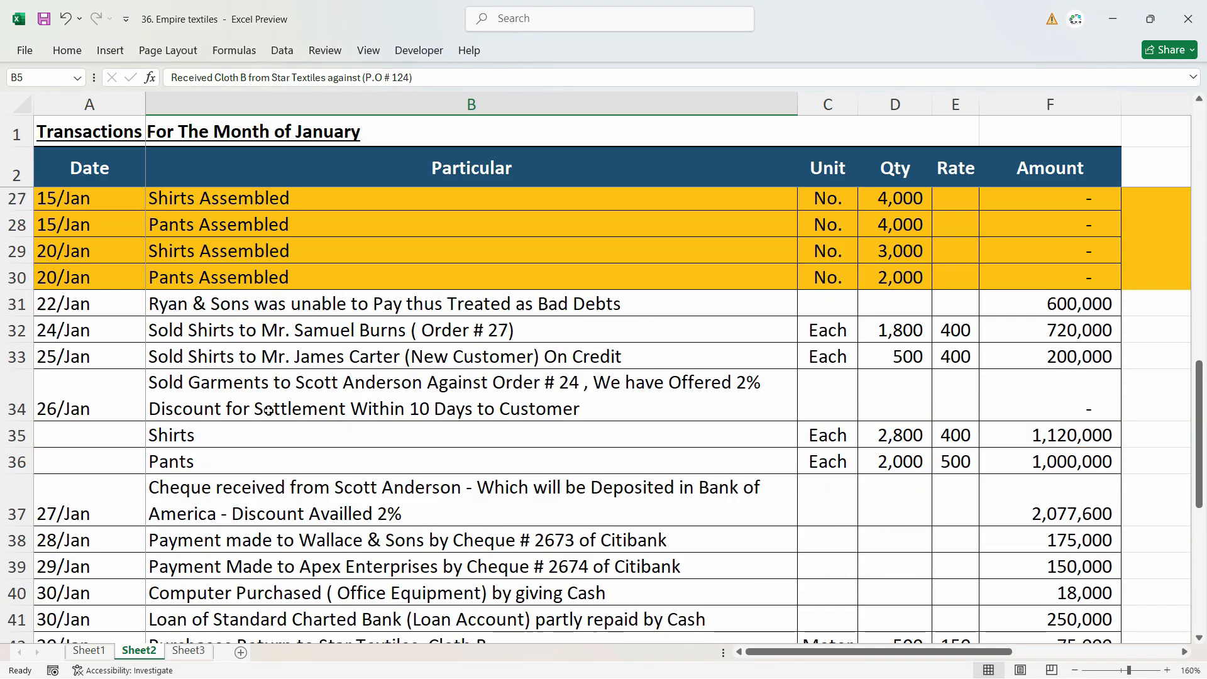
scroll(269, 408, up, 2)
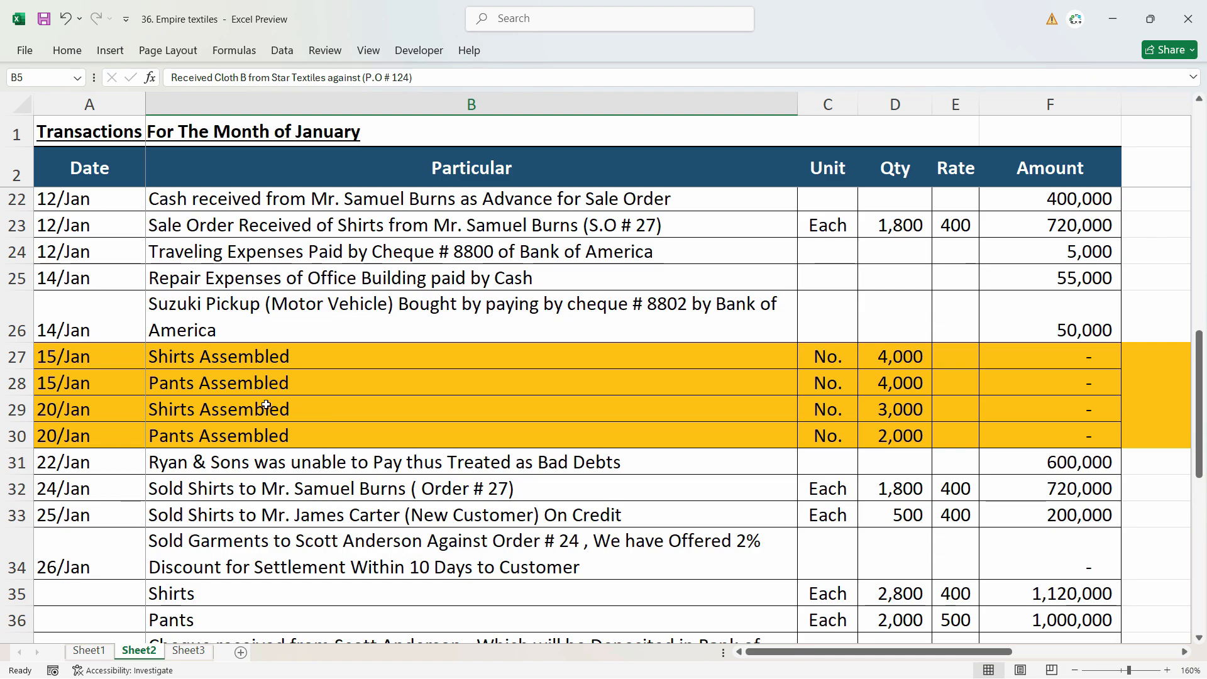
click(97, 364)
click(93, 392)
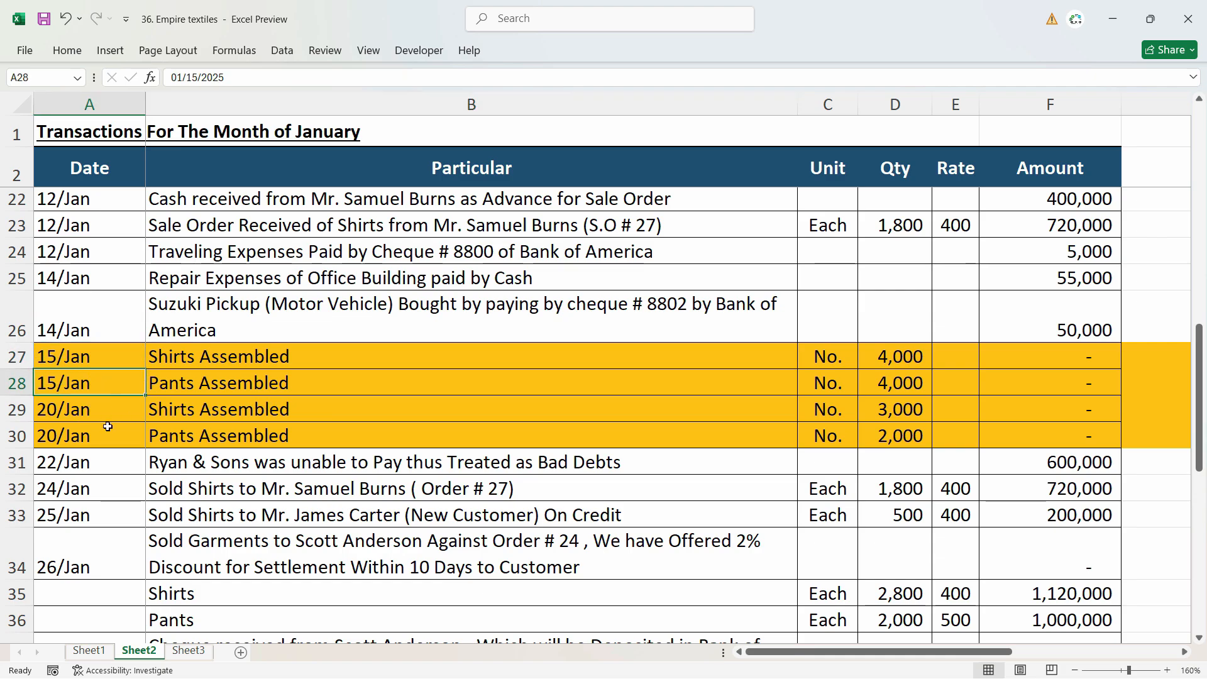
click(101, 416)
scroll(269, 288, up, 6)
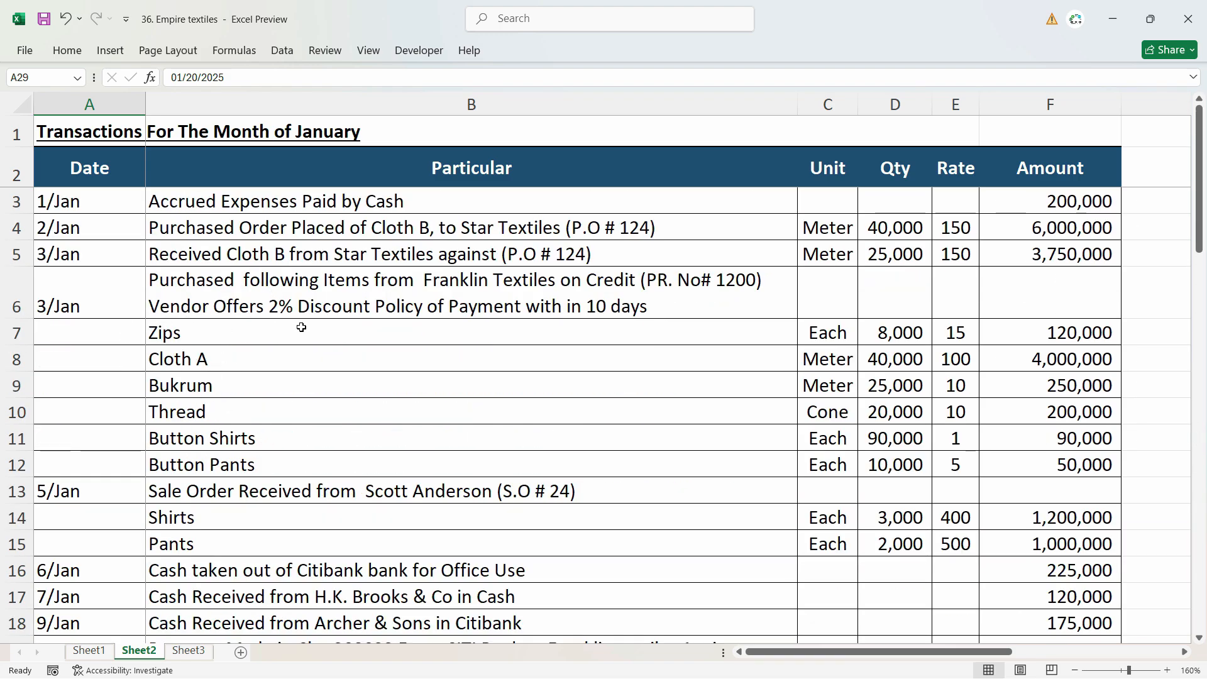
scroll(279, 435, down, 1)
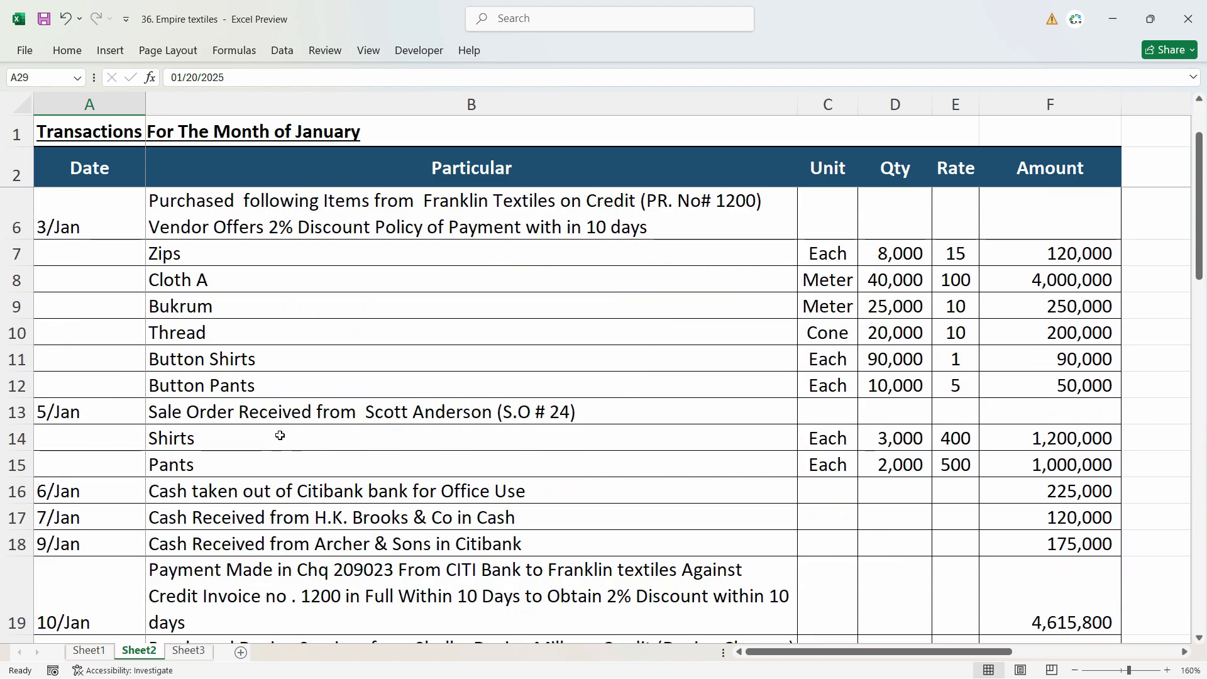
scroll(279, 436, down, 6)
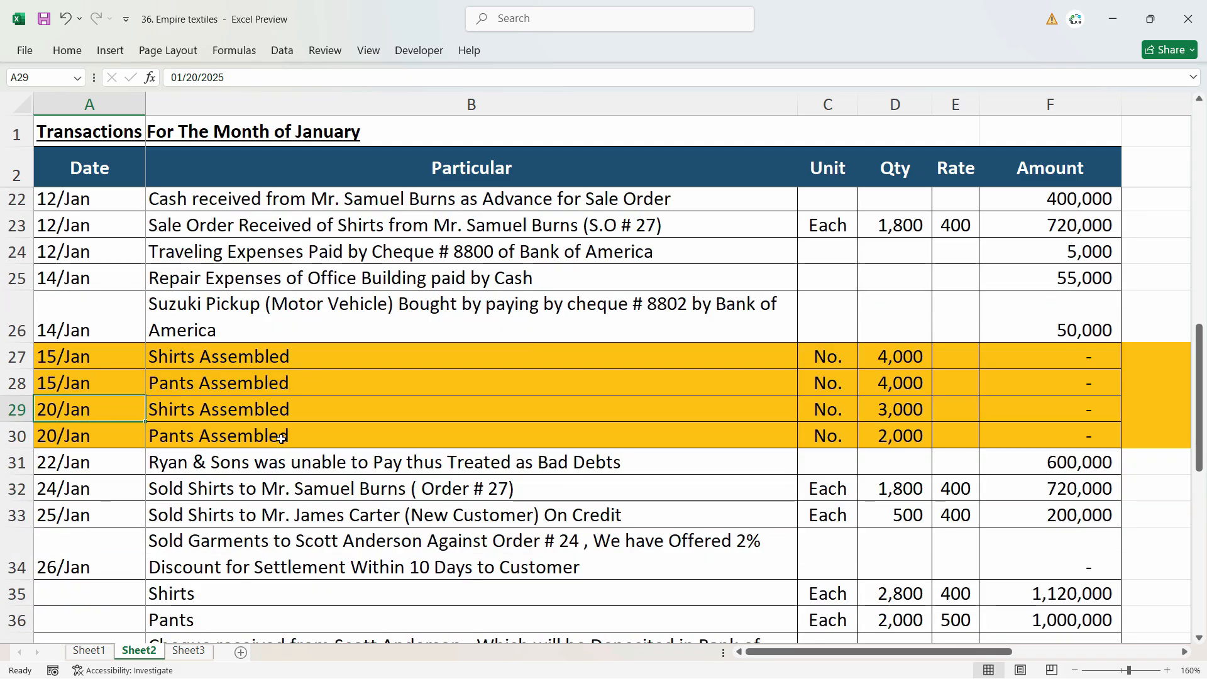
Switch to Odoo, look through the posted journal entries in Accounting and return to the home screen.
key(alt+Tab)
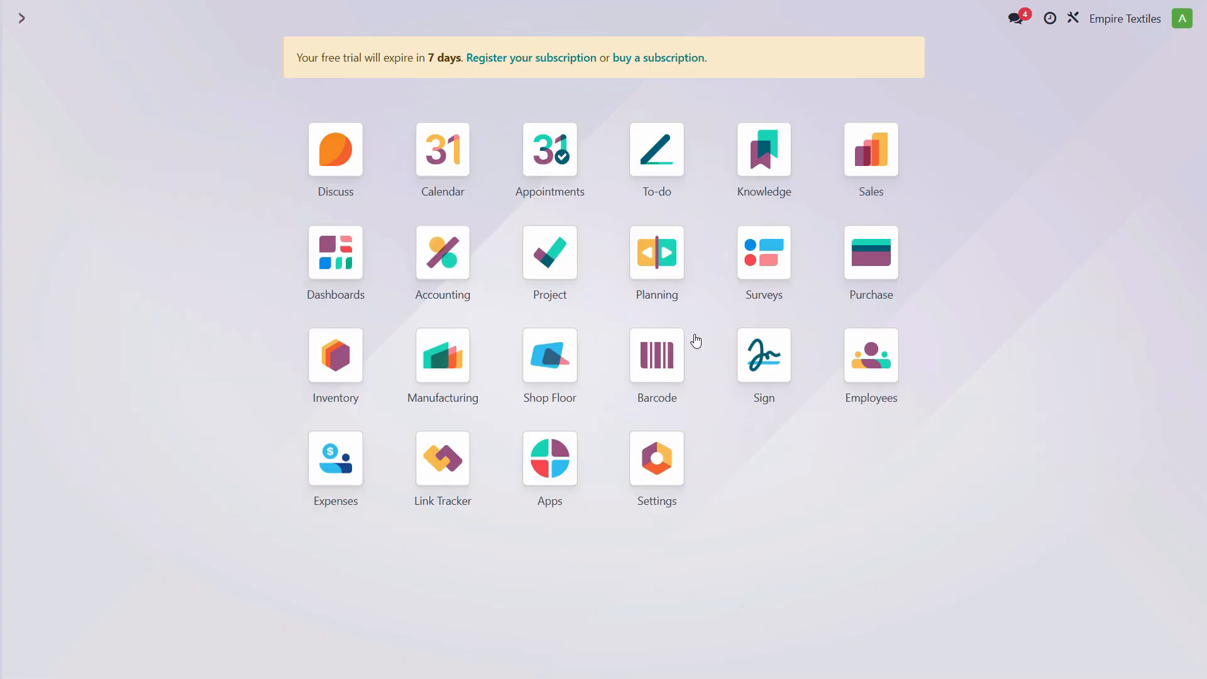
click(466, 218)
click(341, 19)
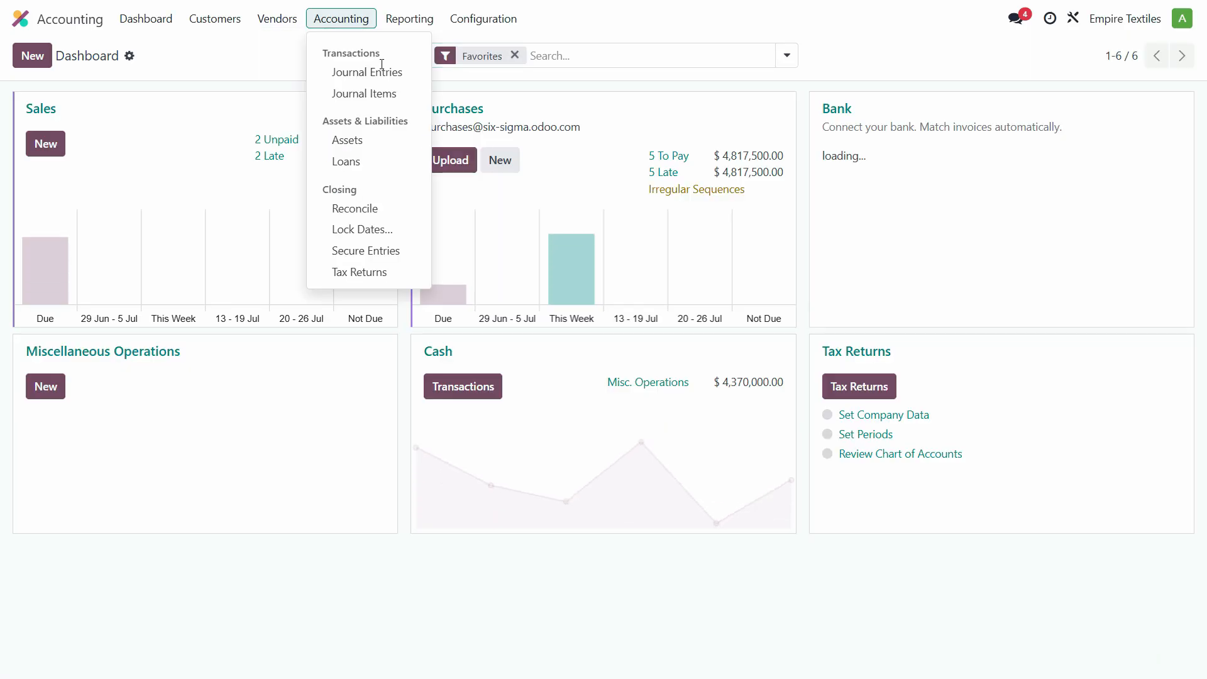
click(380, 70)
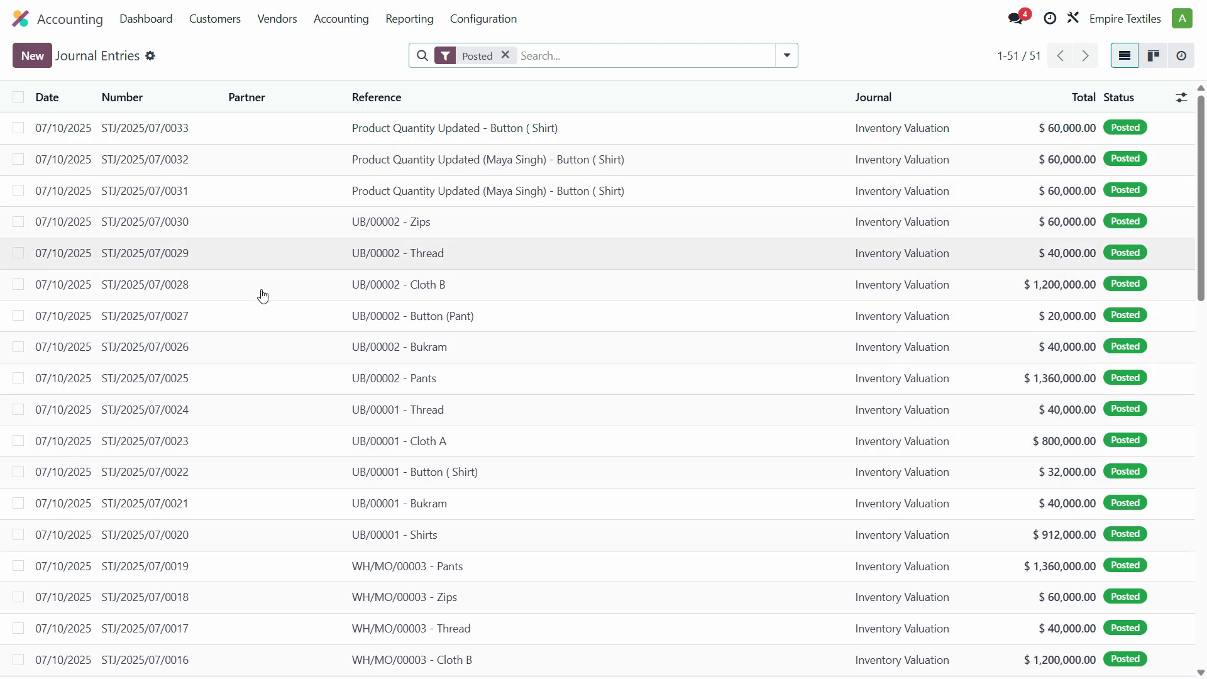
scroll(754, 320, down, 4)
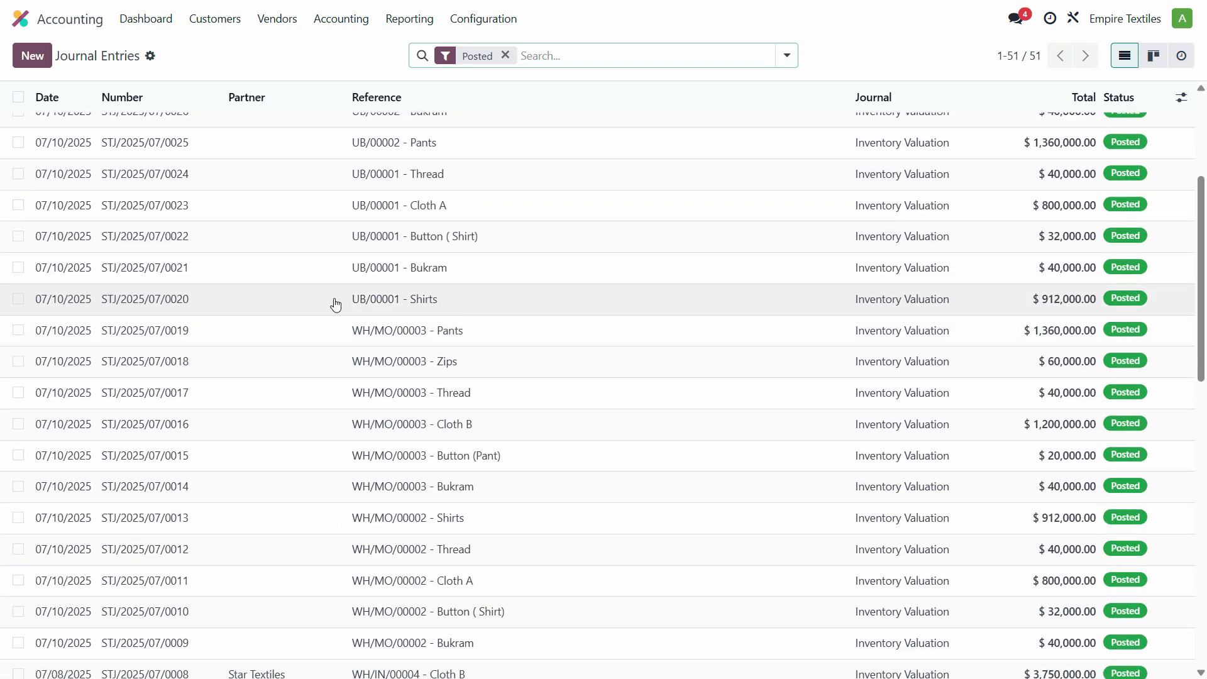
click(19, 17)
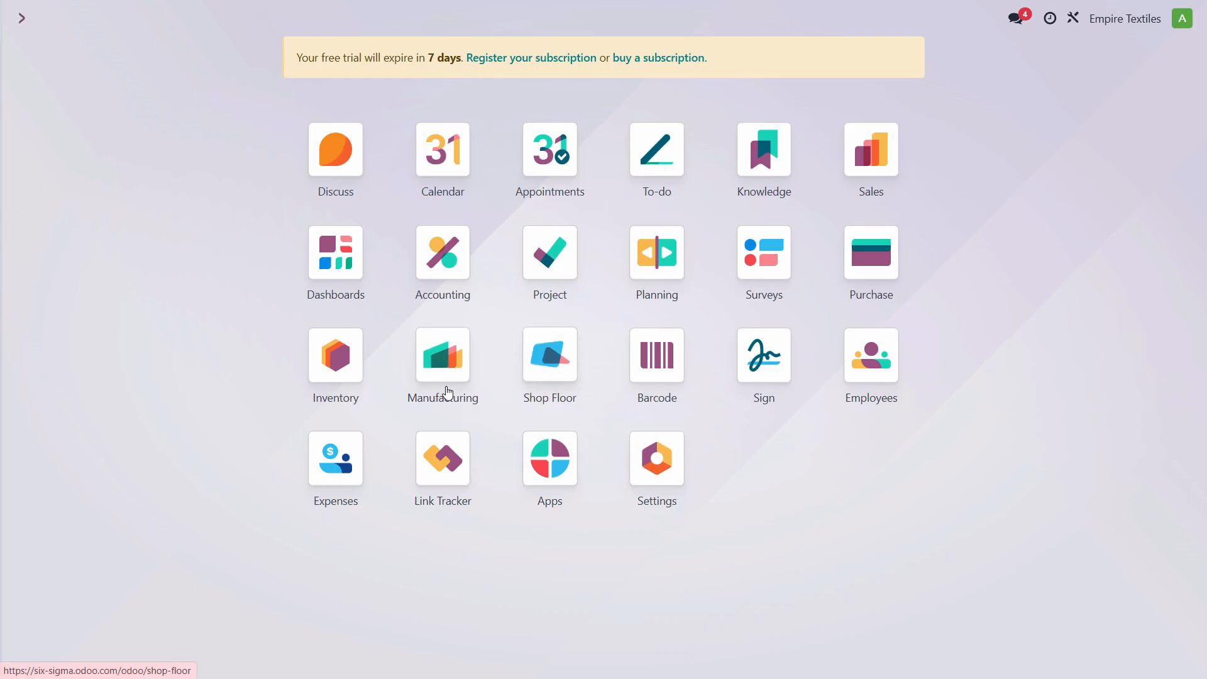
Open the product list in the Manufacturing app.
click(450, 368)
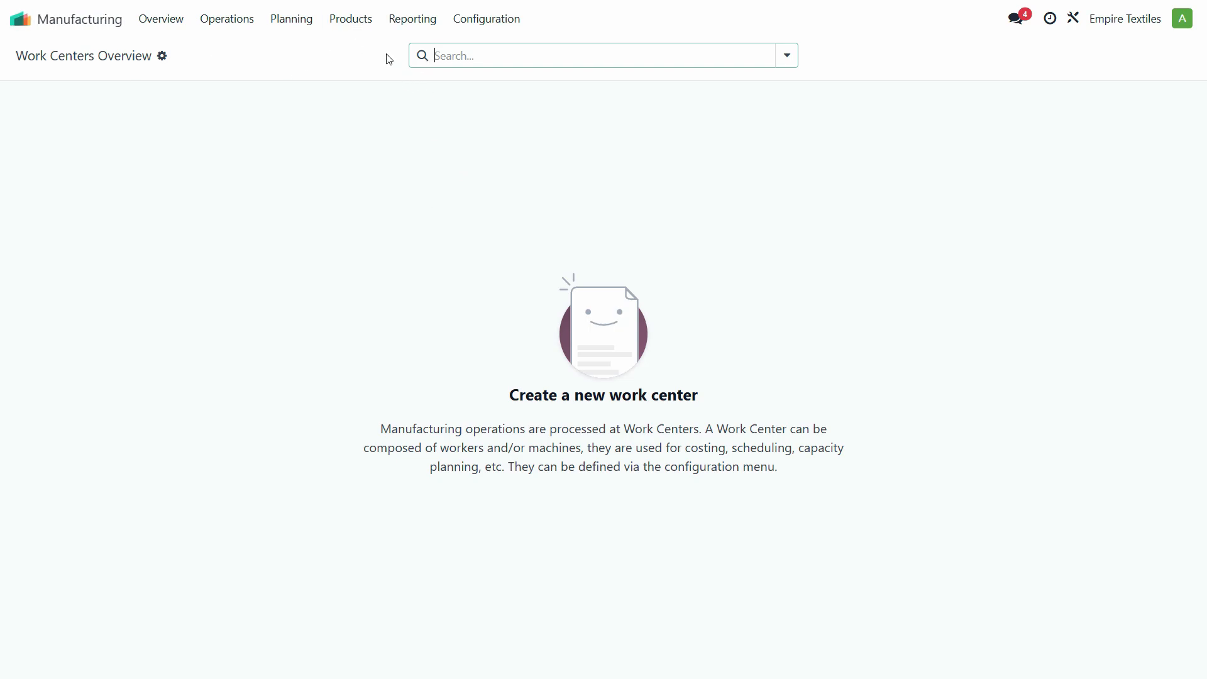
click(355, 21)
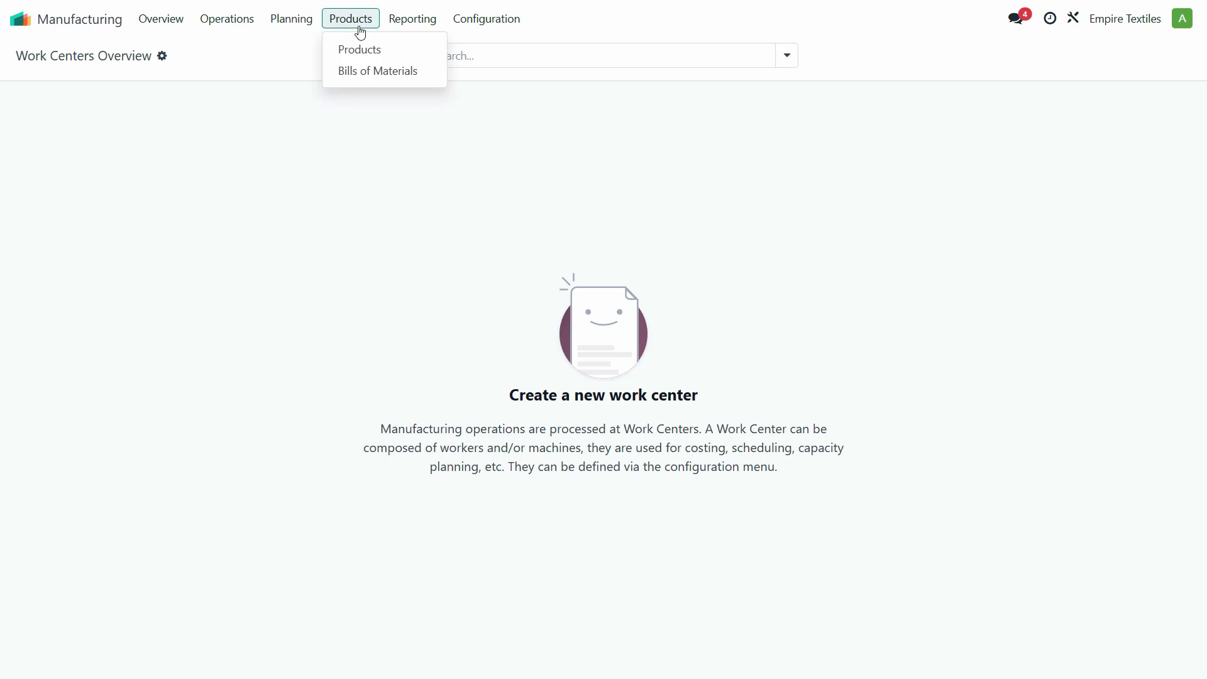
click(363, 51)
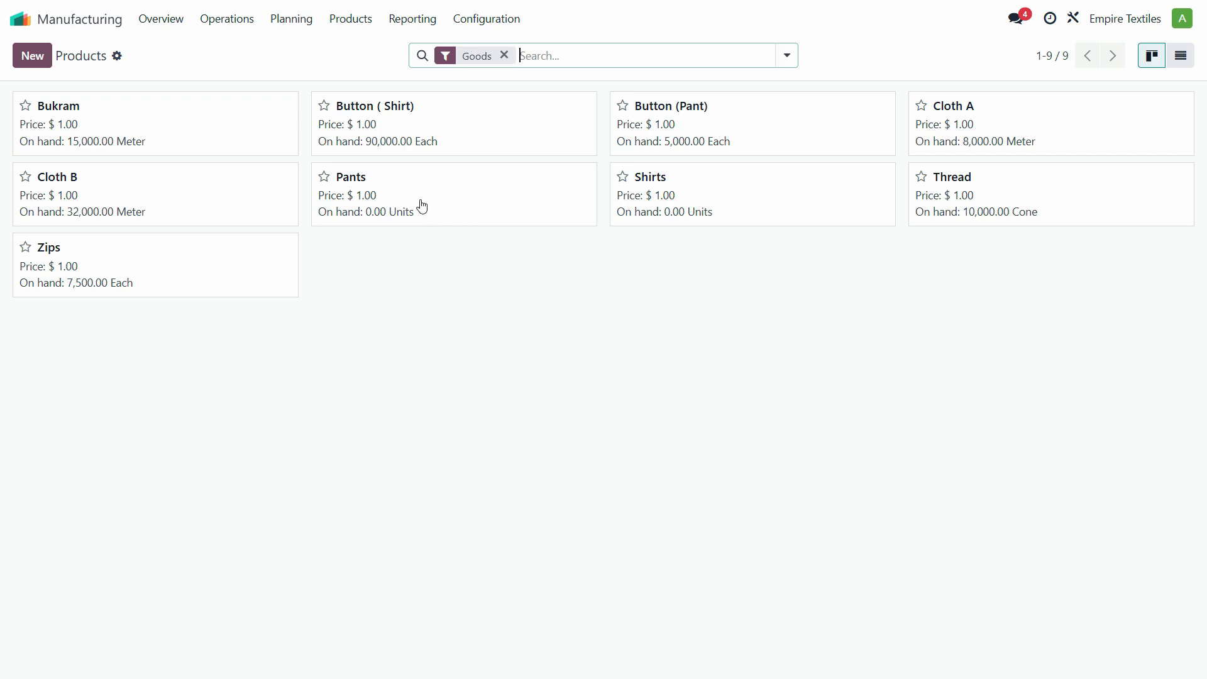
Check the product record of Pants, then switch to the Inventory app and open the product categories.
click(352, 196)
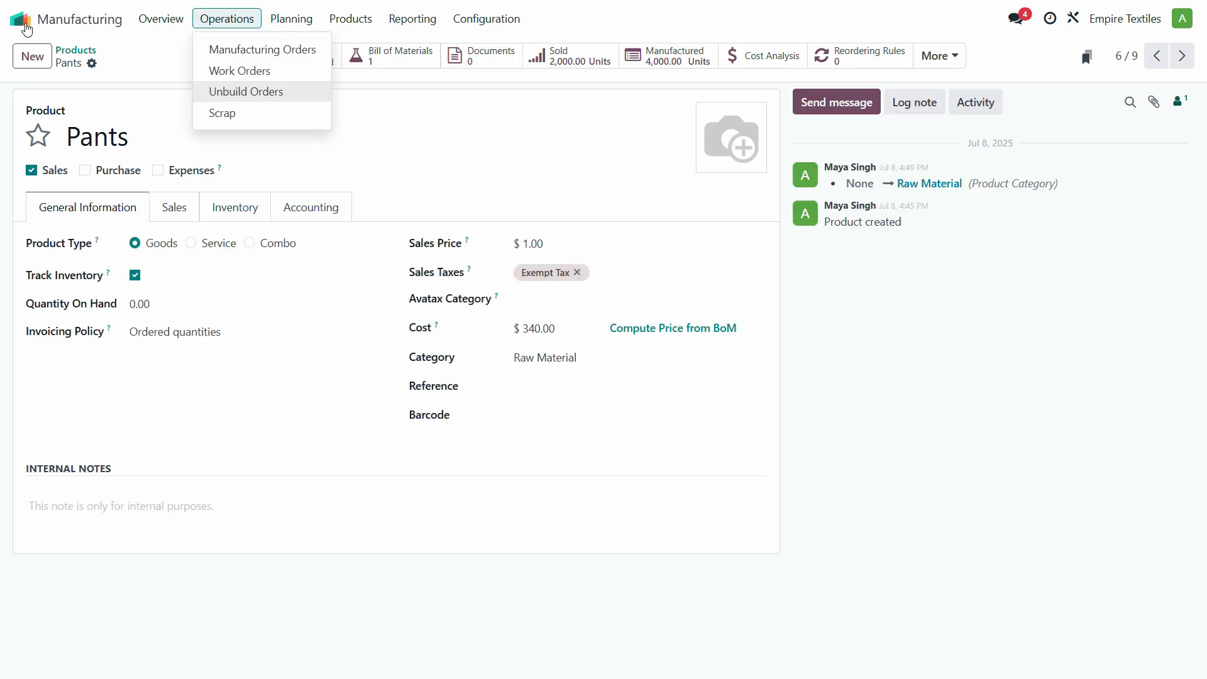
click(21, 19)
click(357, 379)
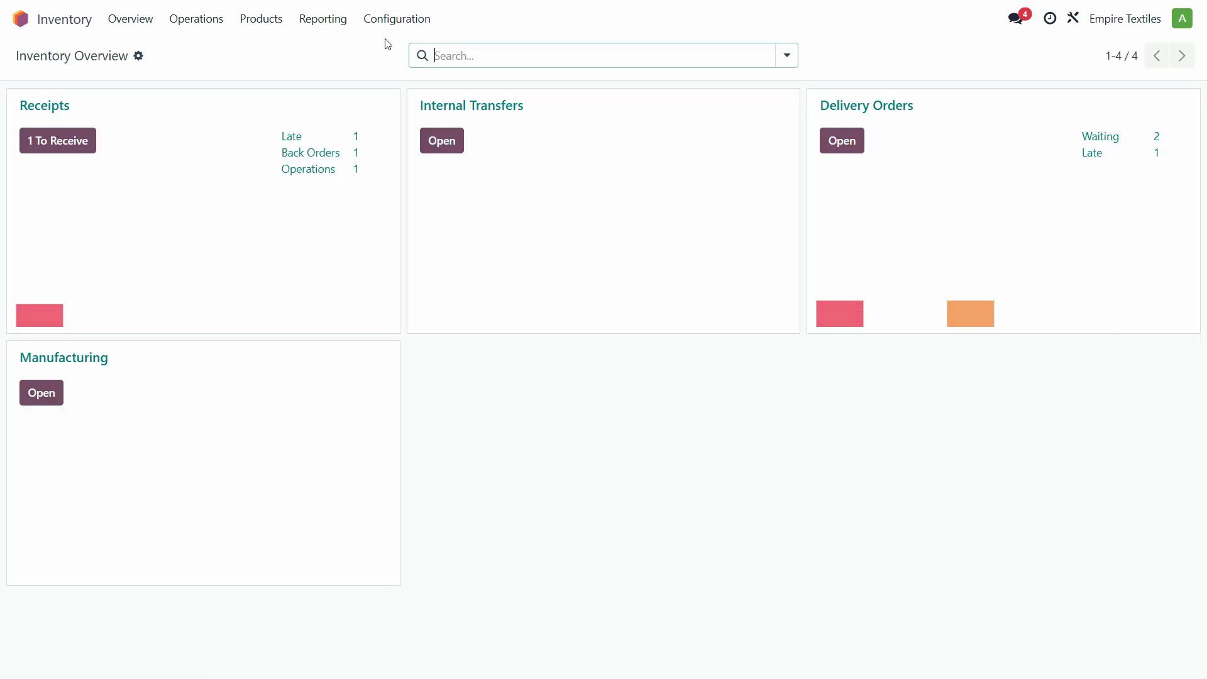
click(392, 21)
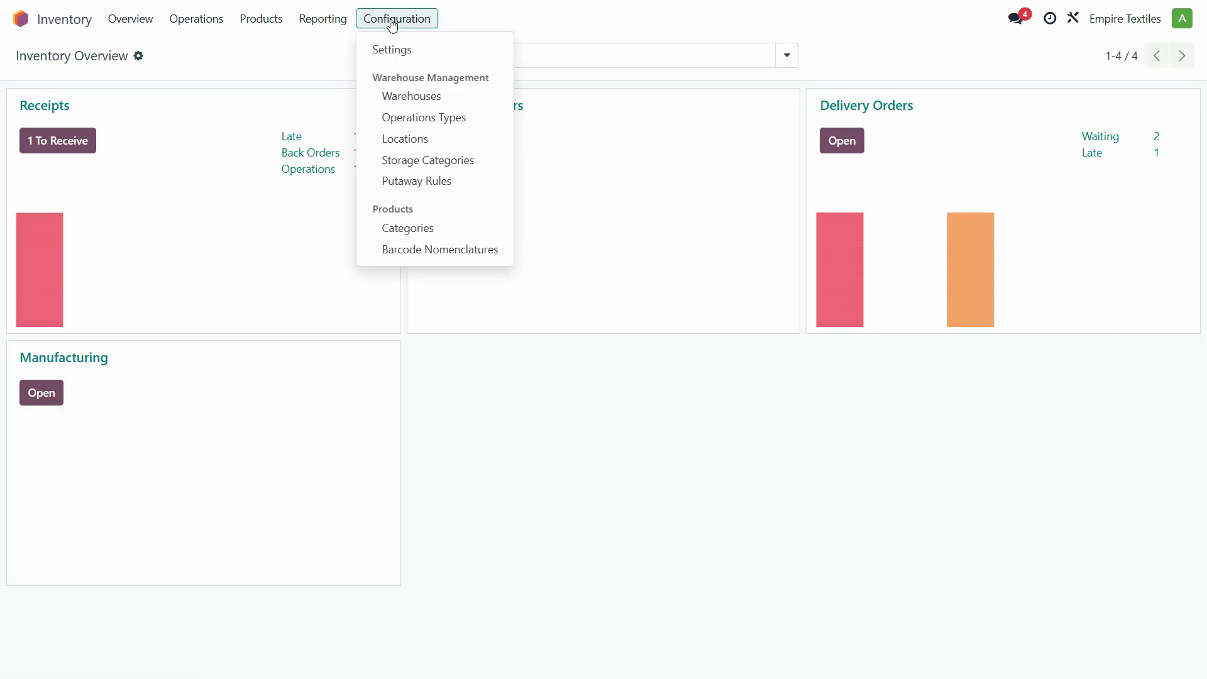
click(424, 229)
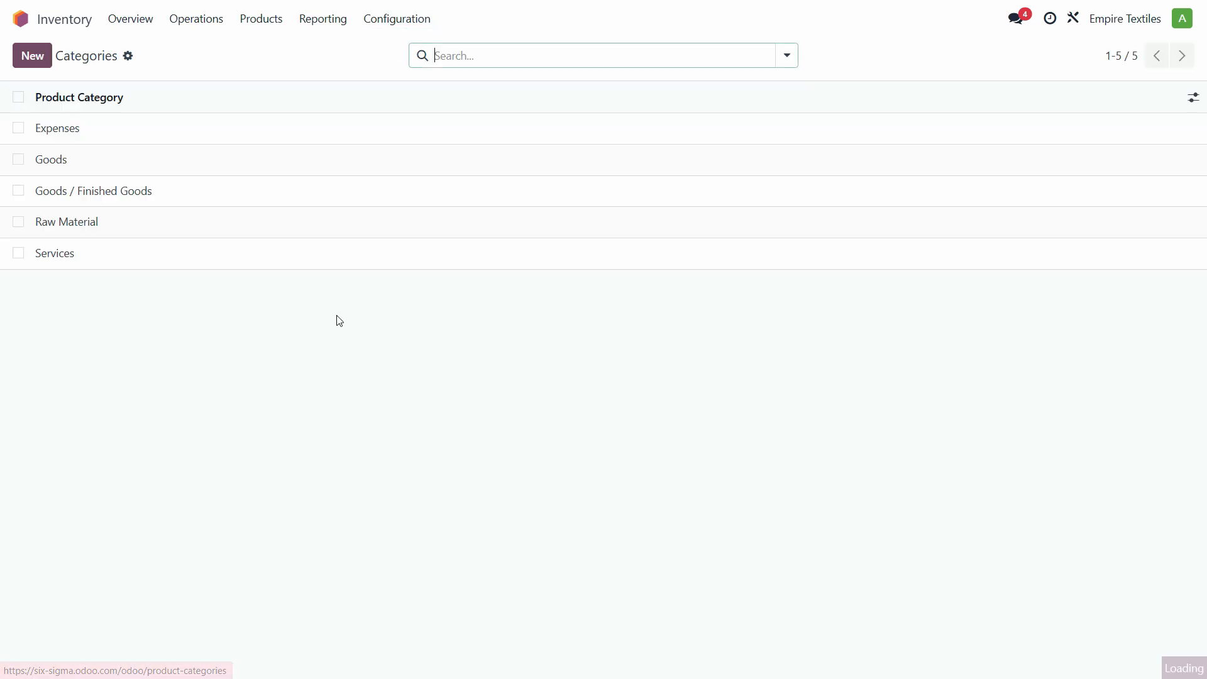
Delete the Goods / Finished Goods category, then duplicate the Raw Material category and open the copy.
click(19, 223)
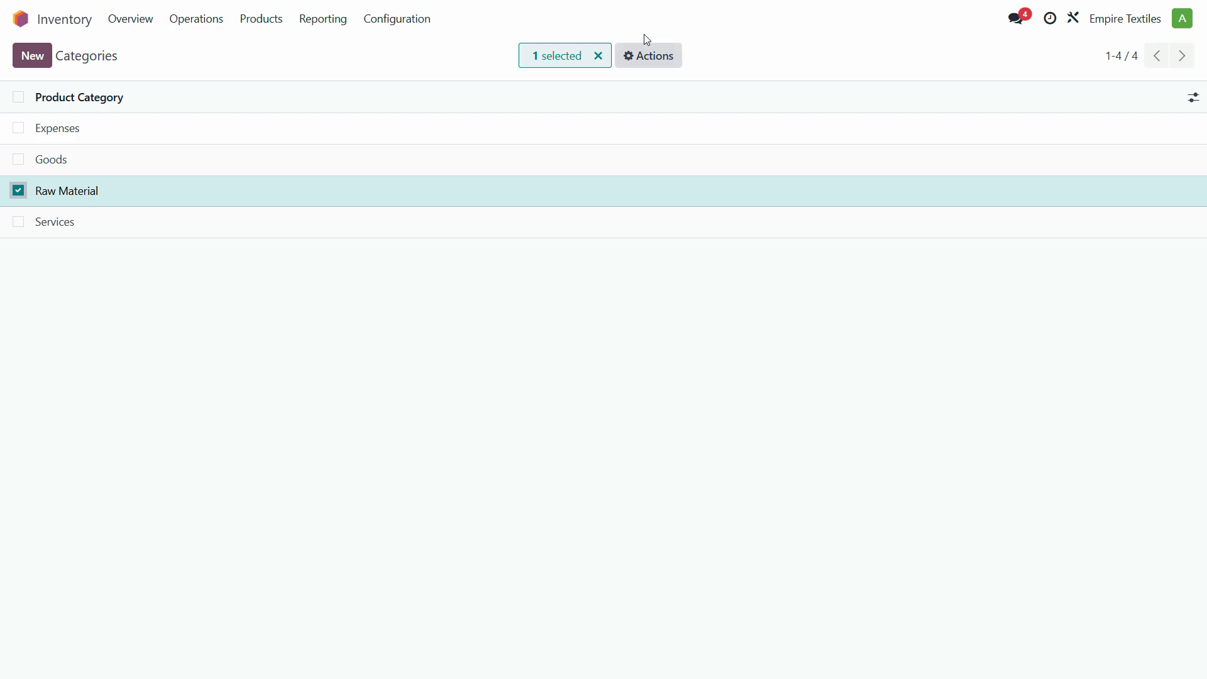
click(649, 57)
click(673, 133)
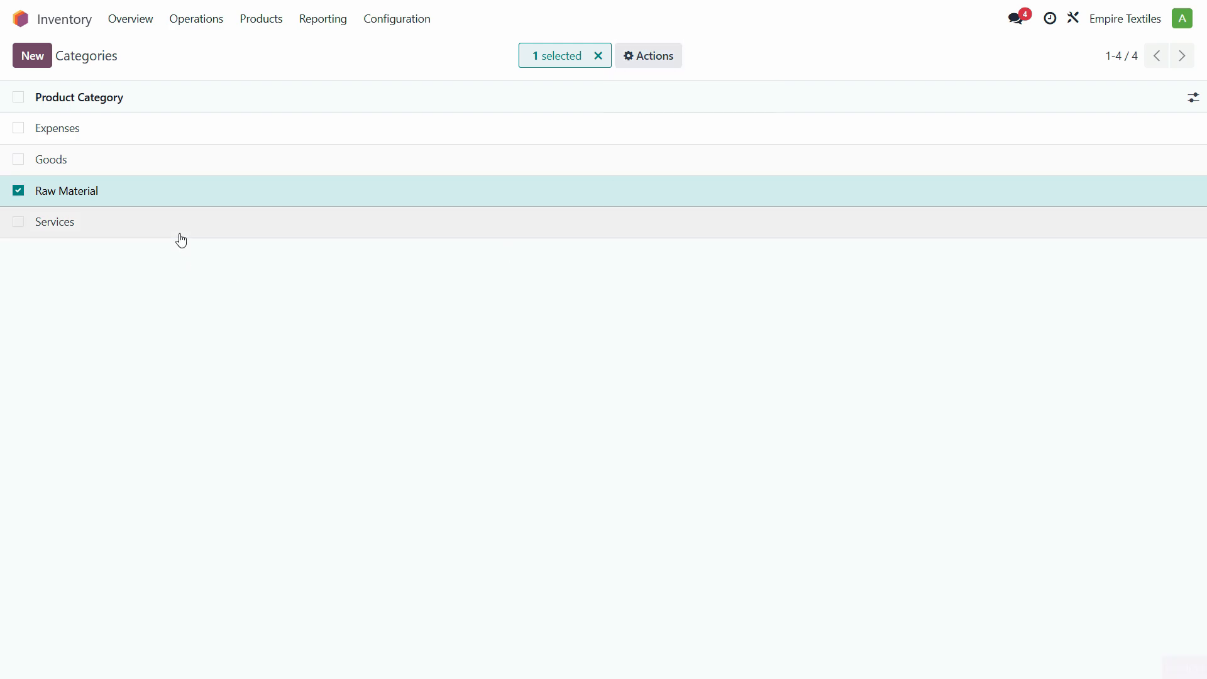
click(291, 234)
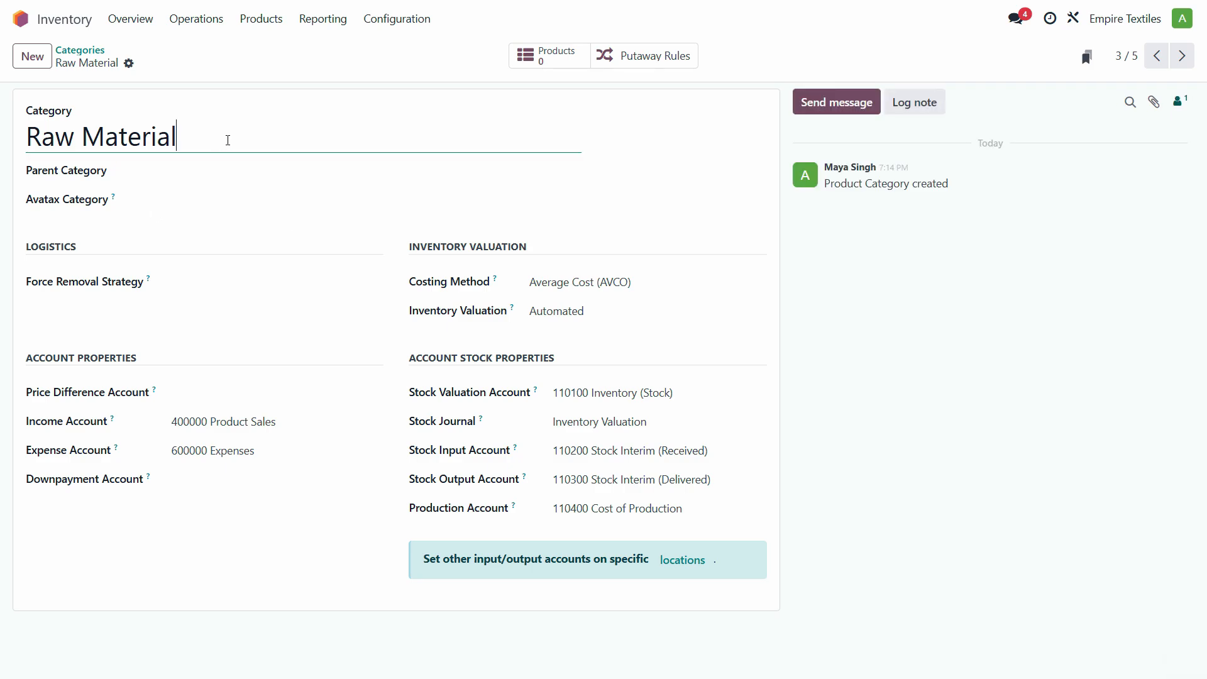
Rename the duplicated Raw Material category as Finished Goods.
triple_click(232, 141)
text(Finsihe)
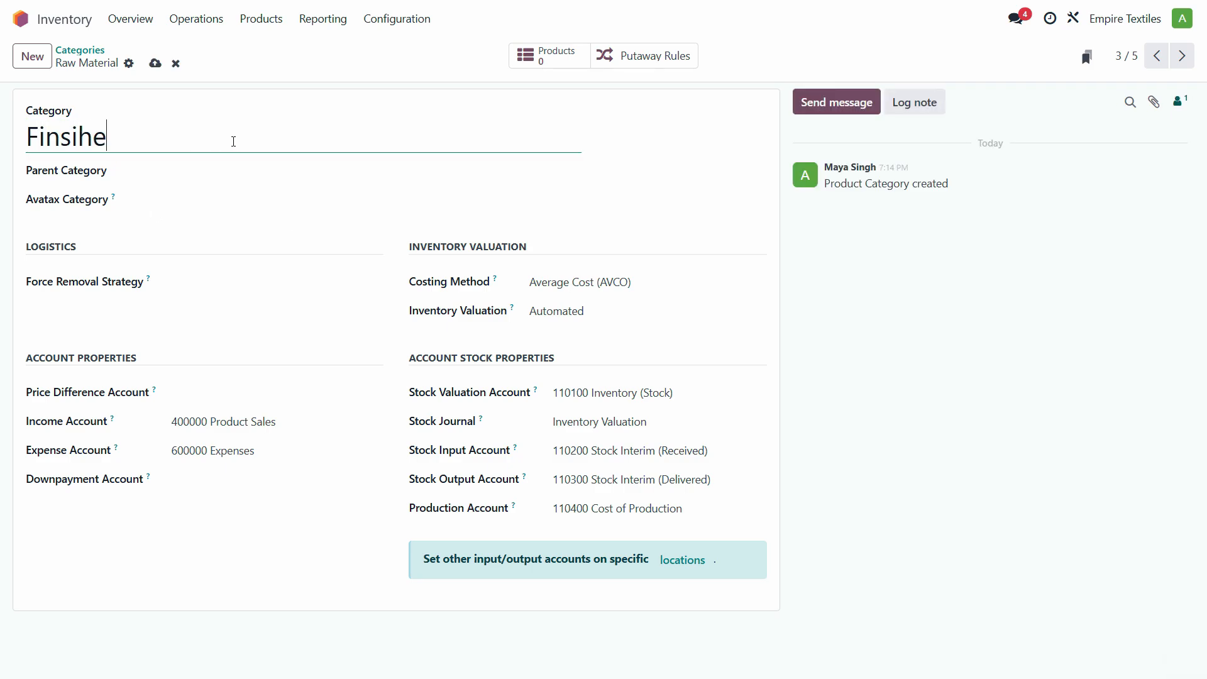
key(BackSpace)
key(BackSpace)
key(BackSpace)
key(BackSpace)
text(ished Goo)
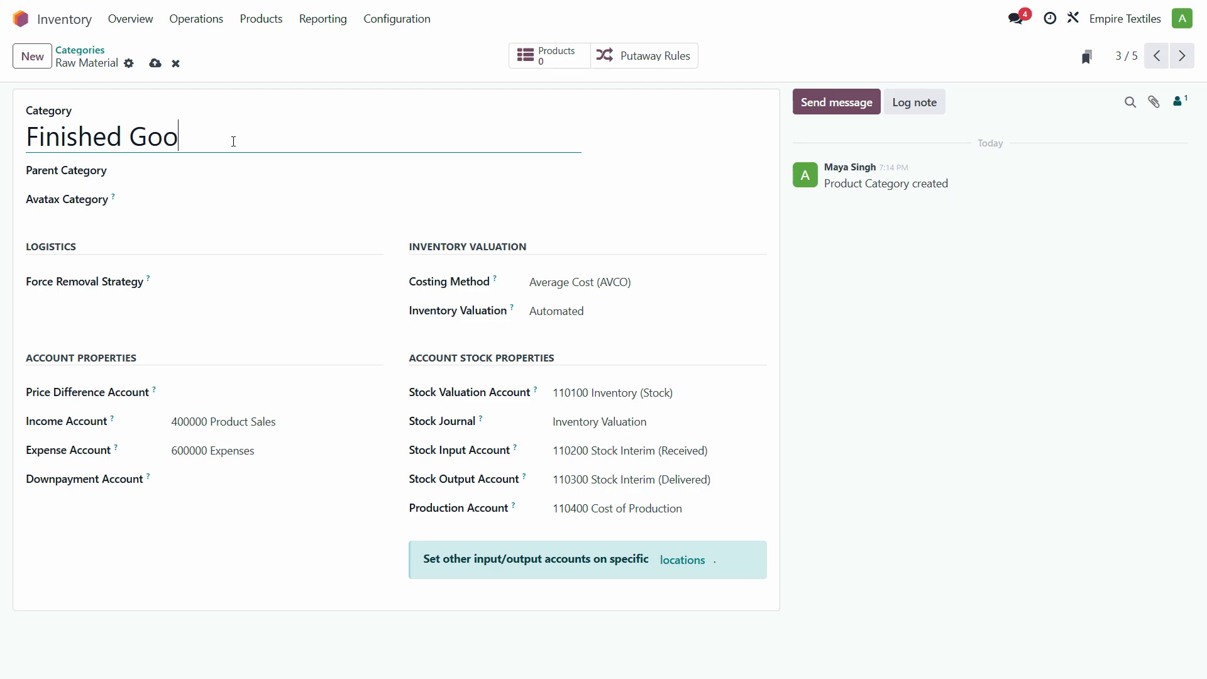
text(ds)
key(Tab)
Examine the full list of accounts available as the stock valuation account of Finished Goods for an inventory account, then close it.
click(646, 393)
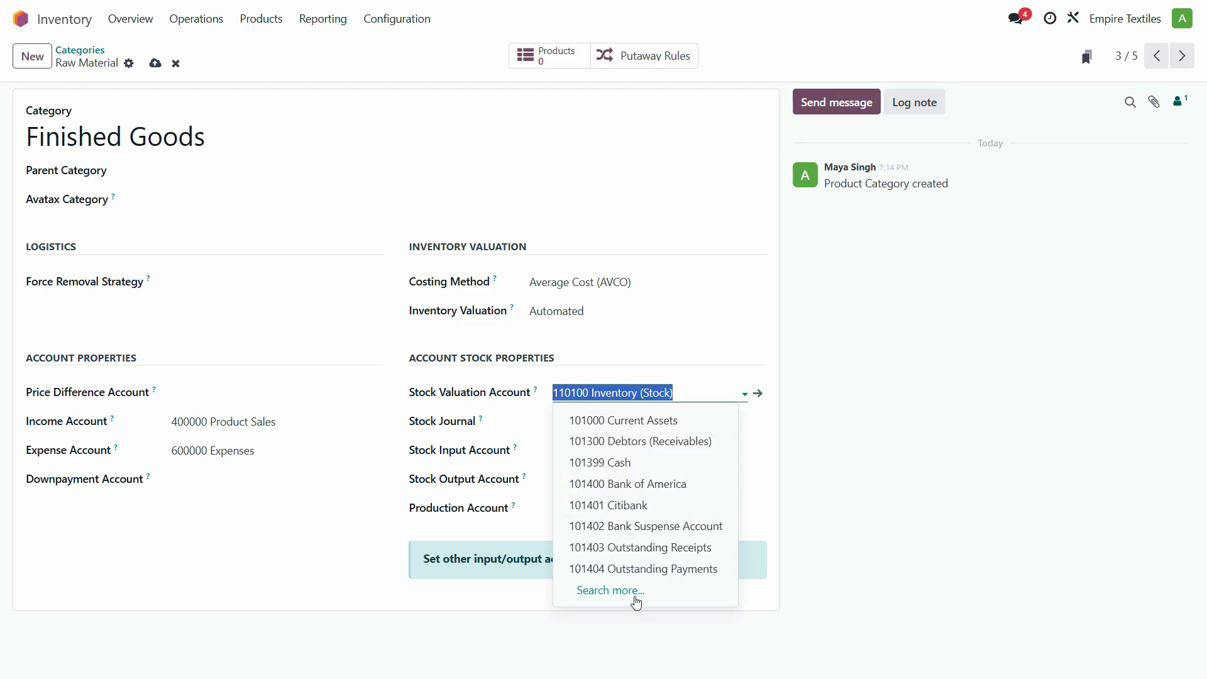
click(636, 598)
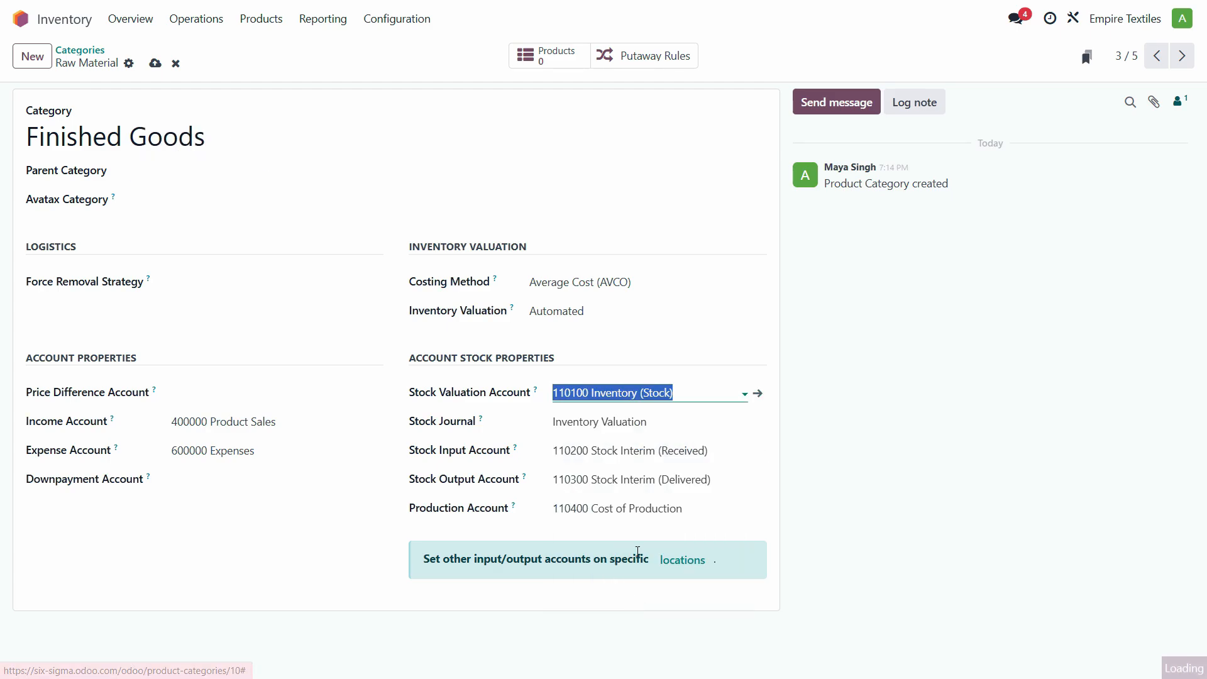
scroll(536, 512, down, 10)
scroll(536, 512, down, 5)
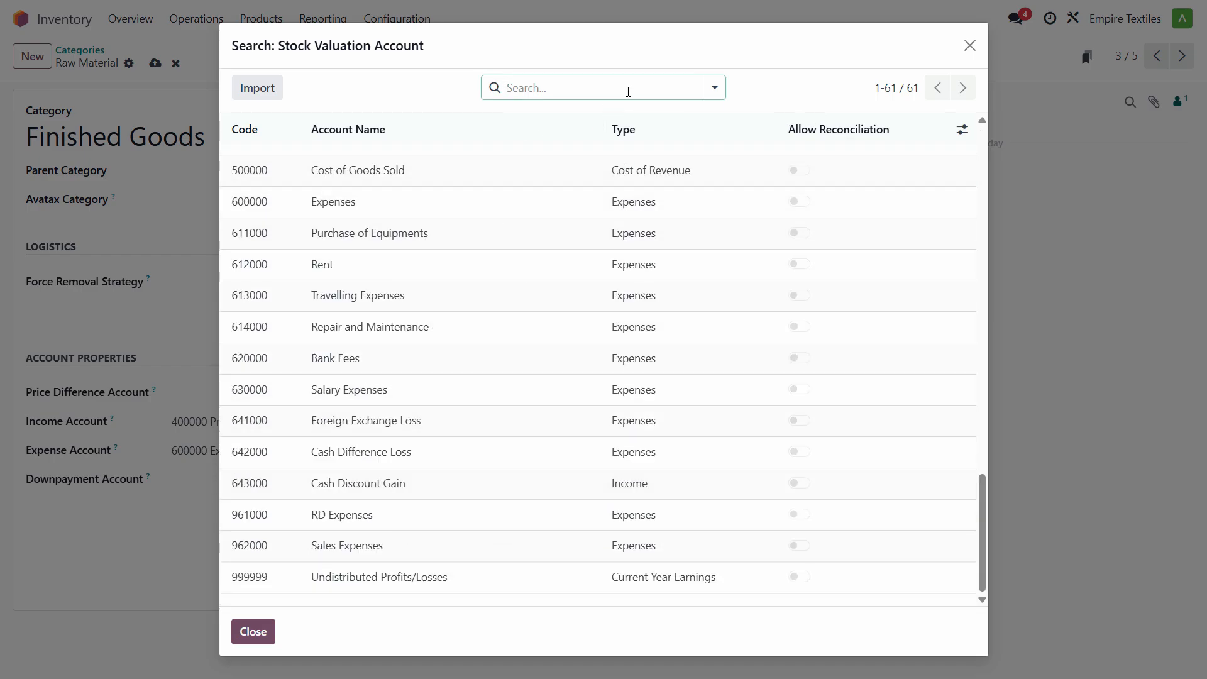
scroll(579, 408, up, 12)
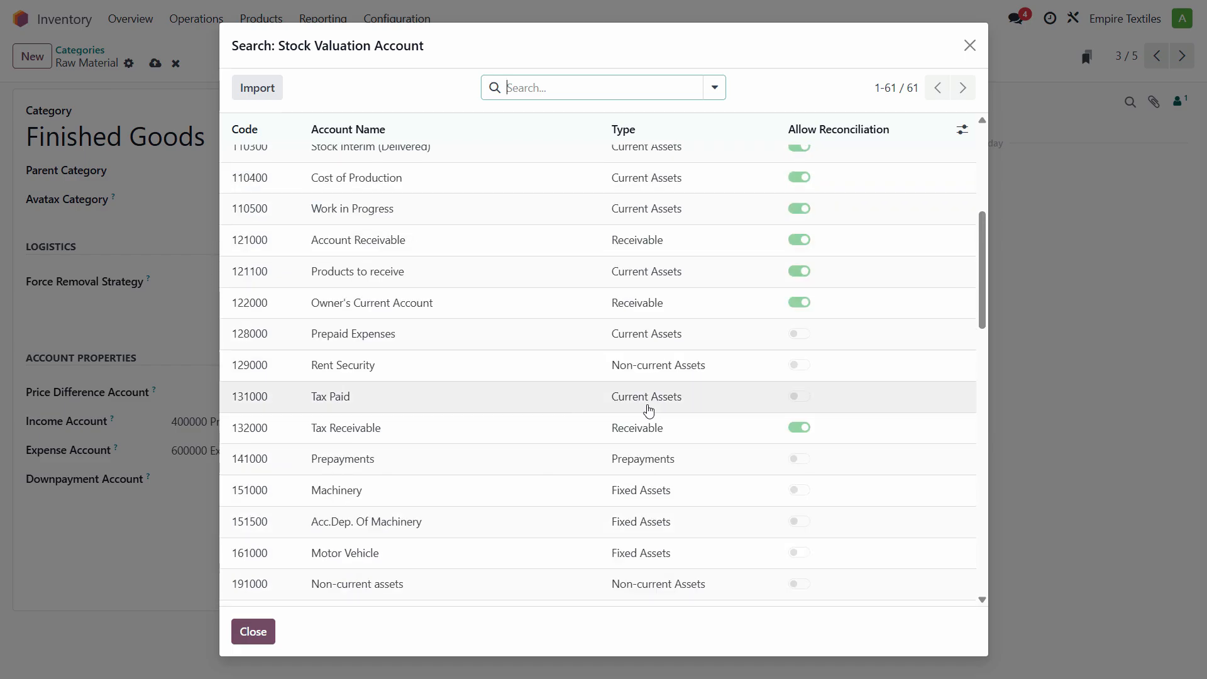
scroll(586, 444, up, 4)
scroll(579, 438, down, 3)
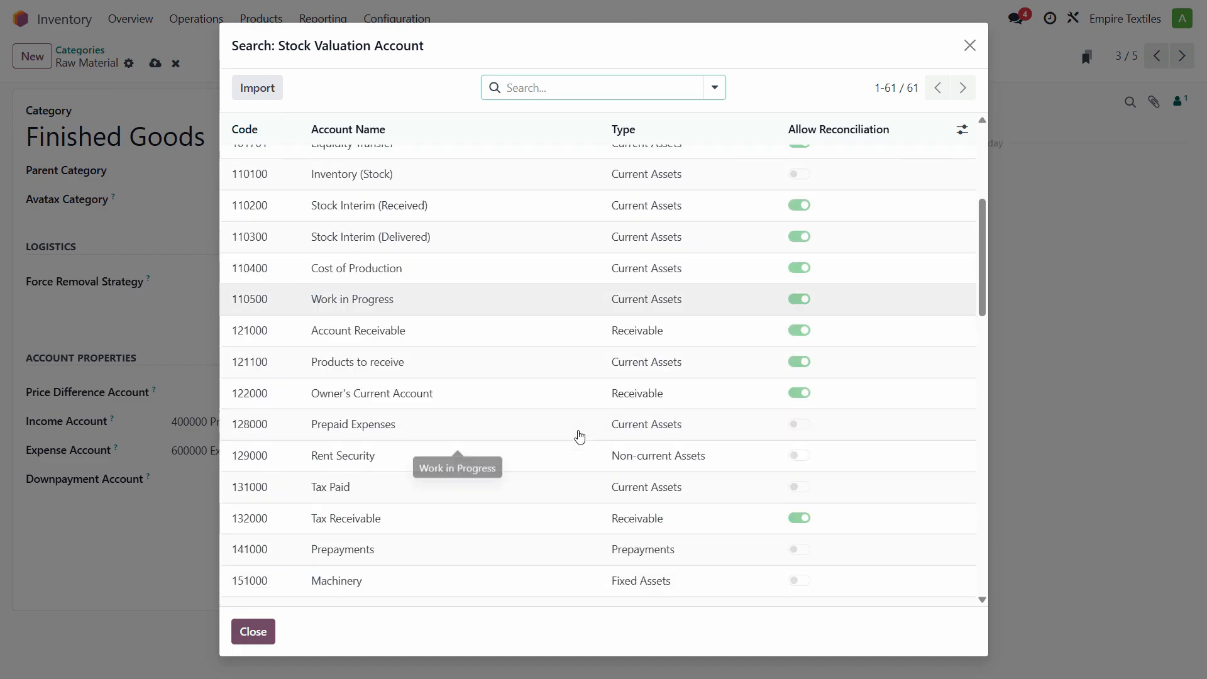
scroll(576, 436, up, 3)
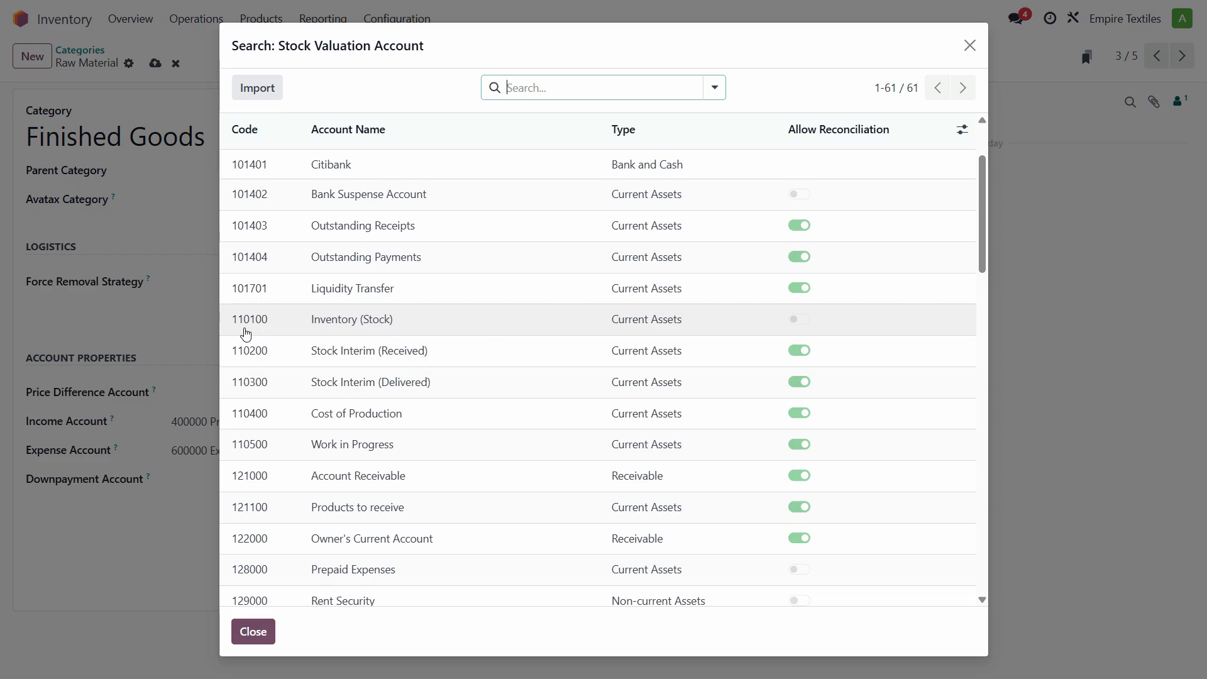
click(970, 45)
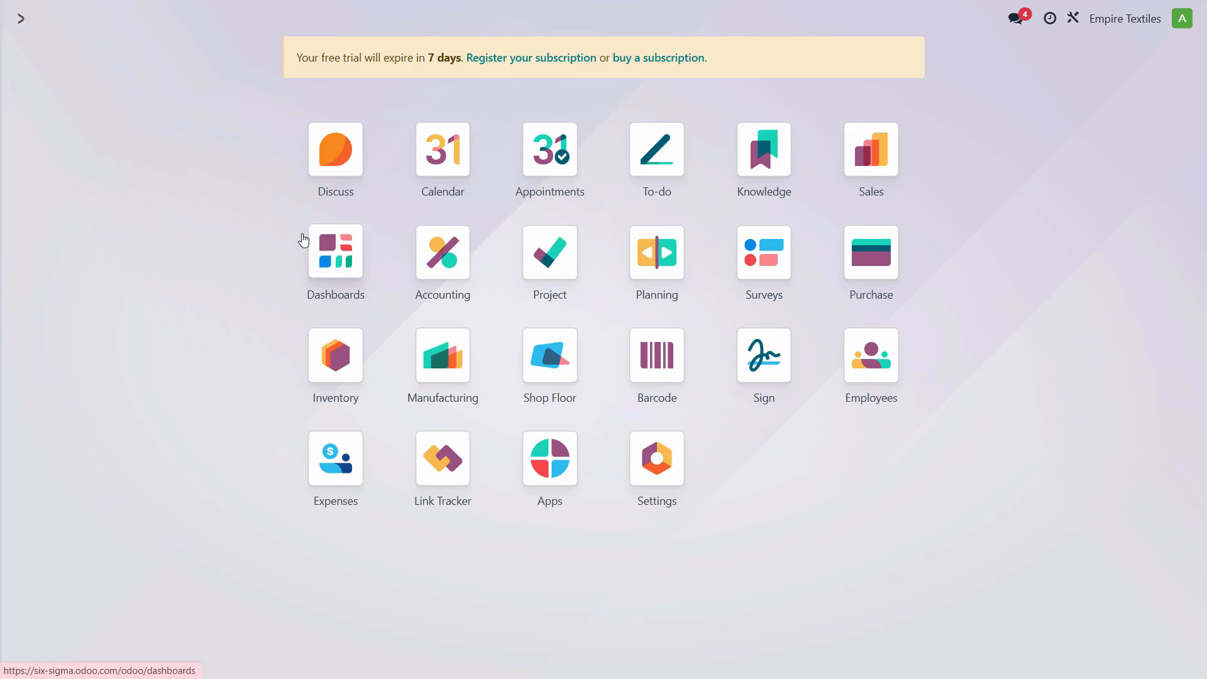
Rename account 110100 in the Accounting chart of accounts as "Inventory (Stock) Raw Material" and save it.
click(443, 257)
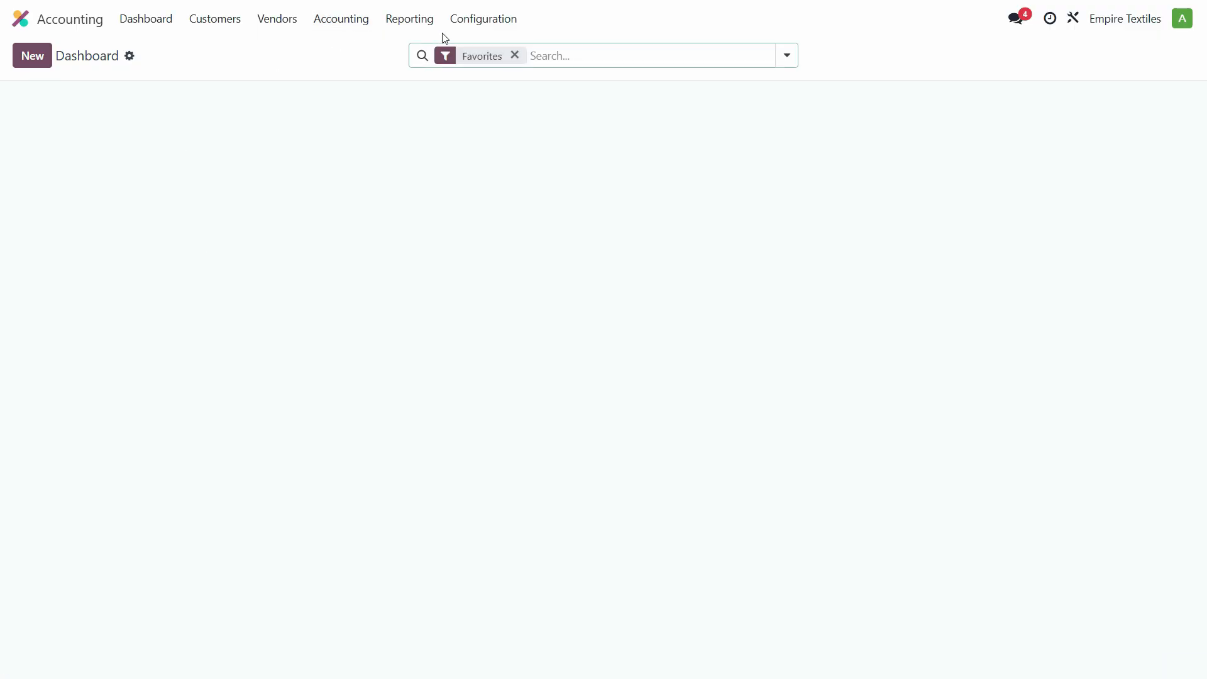
click(473, 18)
click(504, 99)
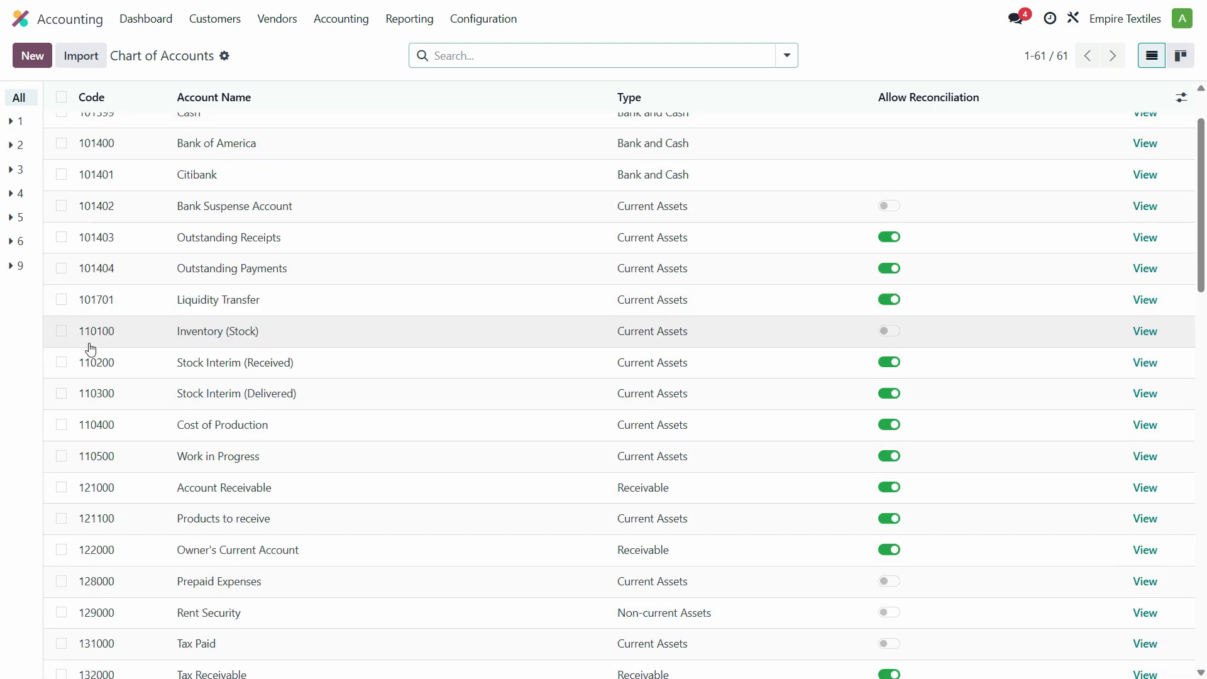
click(228, 333)
click(287, 334)
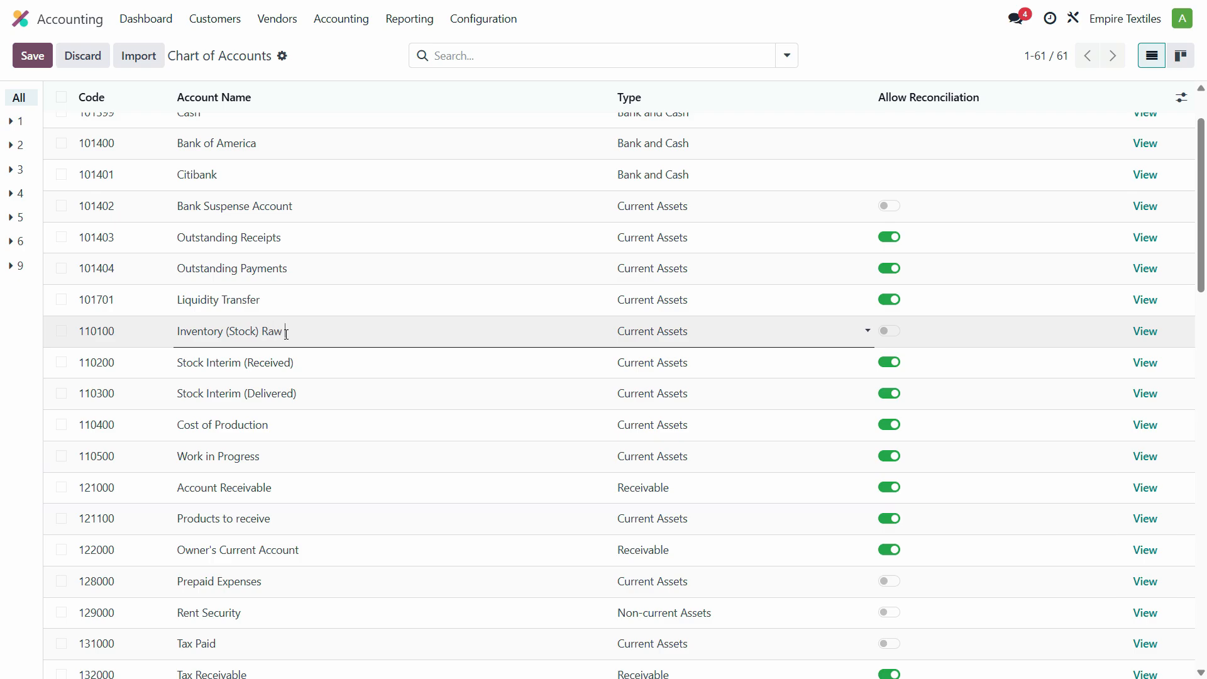
text(Raw Material)
click(34, 58)
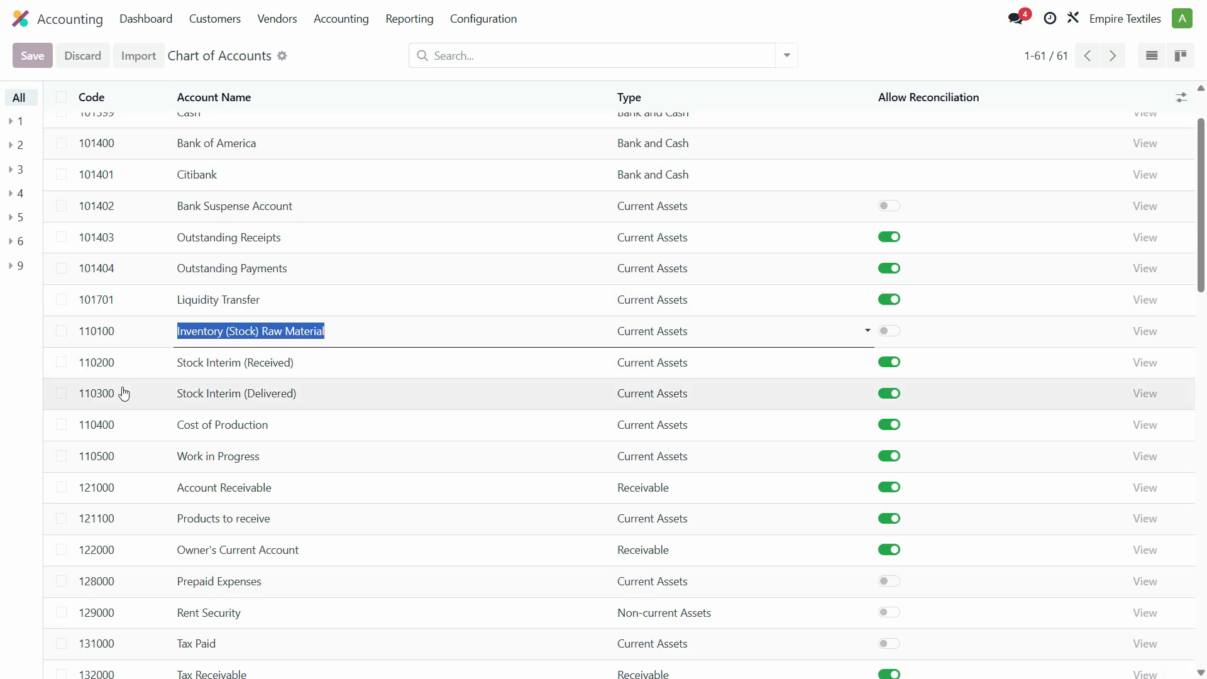
Create a new account in the chart of accounts with code 110101 and name "Inventory Finished Goods", and save it.
click(36, 61)
scroll(132, 377, down, 3)
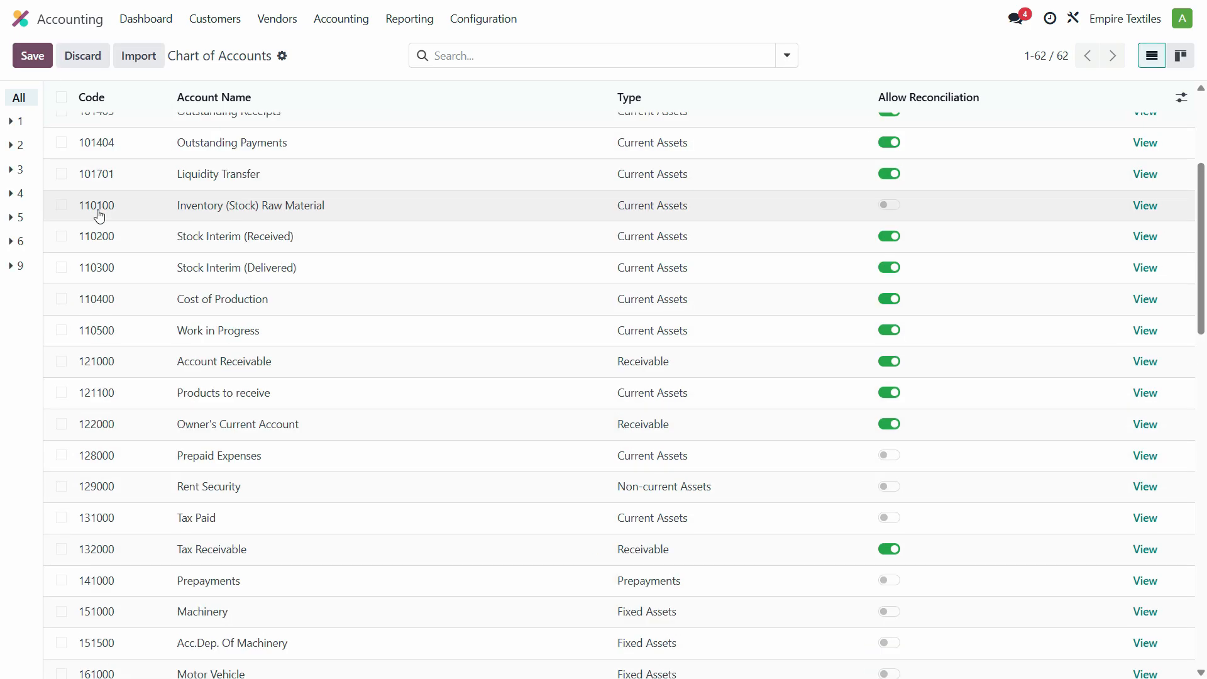
scroll(101, 219, up, 3)
scroll(119, 365, up, 2)
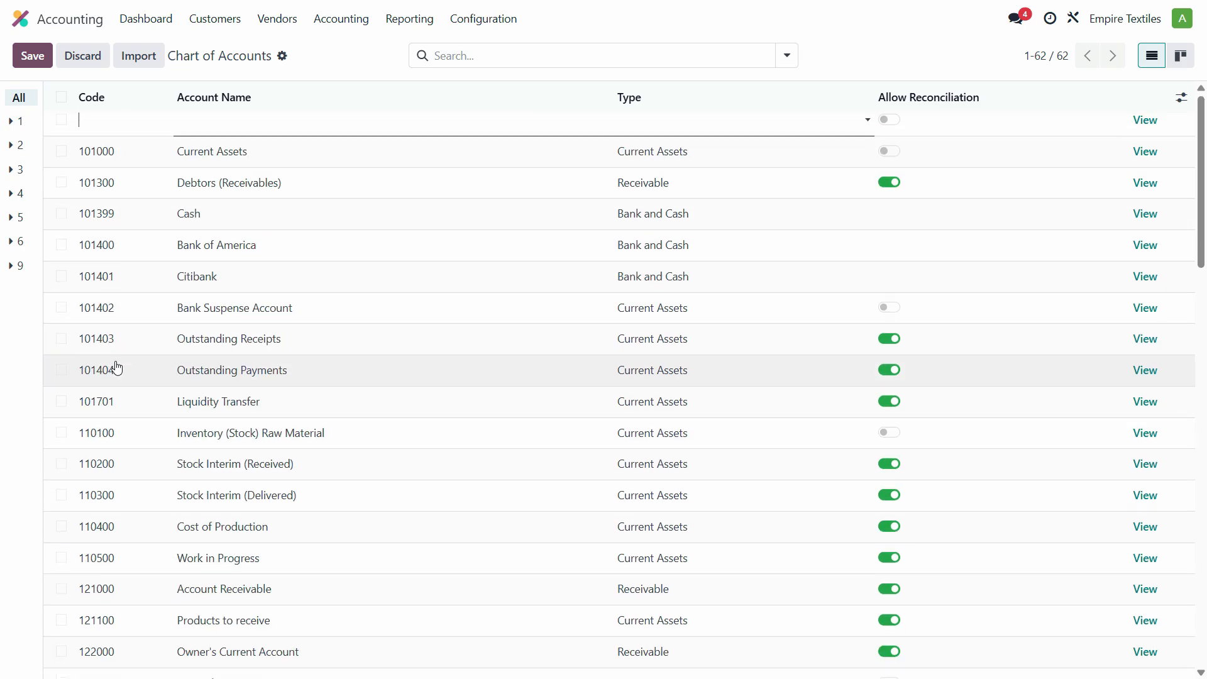
text(110101)
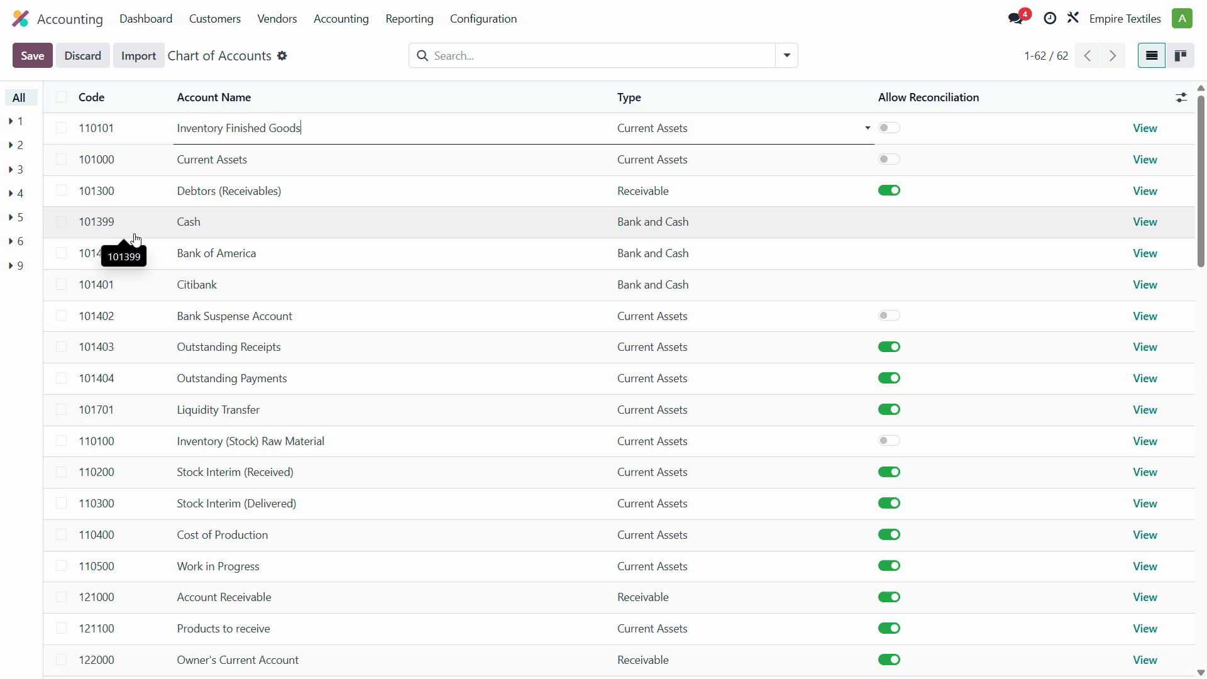
click(39, 62)
click(22, 20)
click(405, 385)
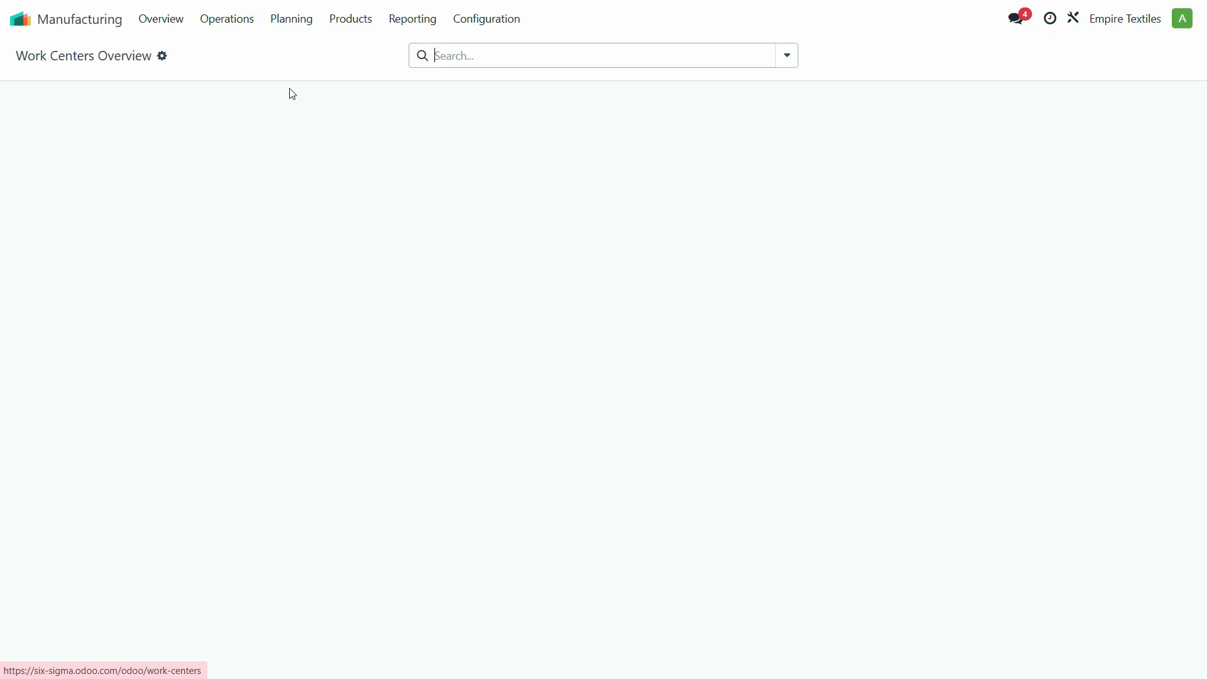
click(291, 19)
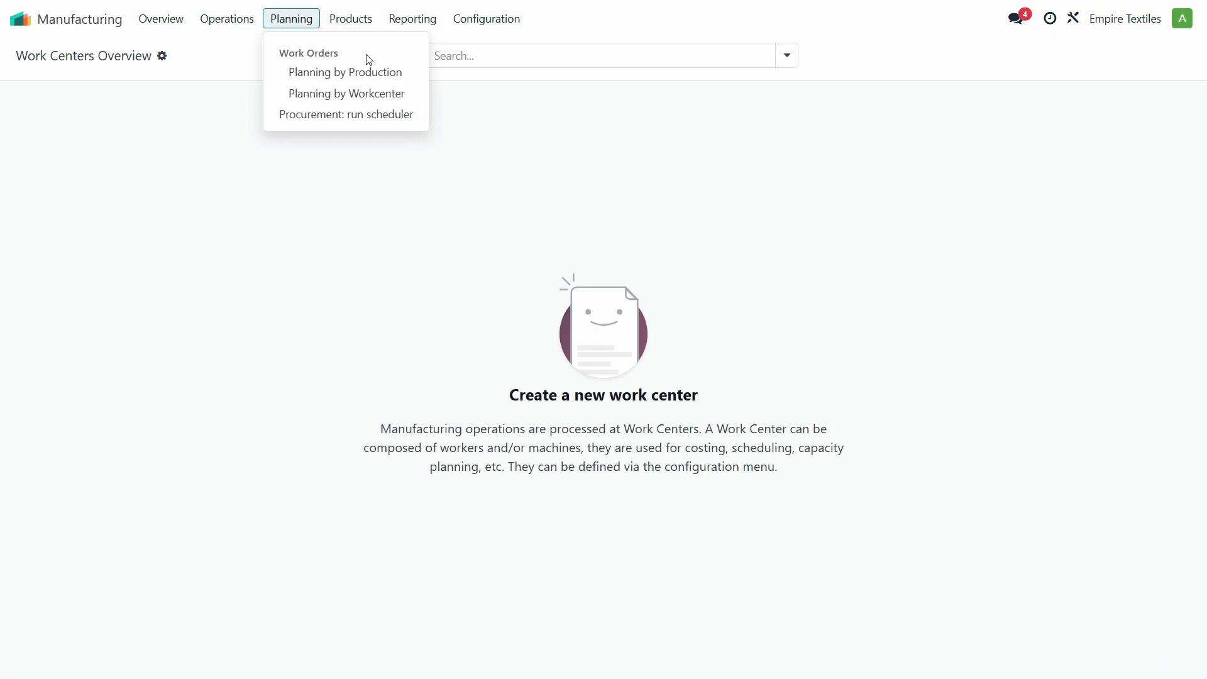
click(915, 71)
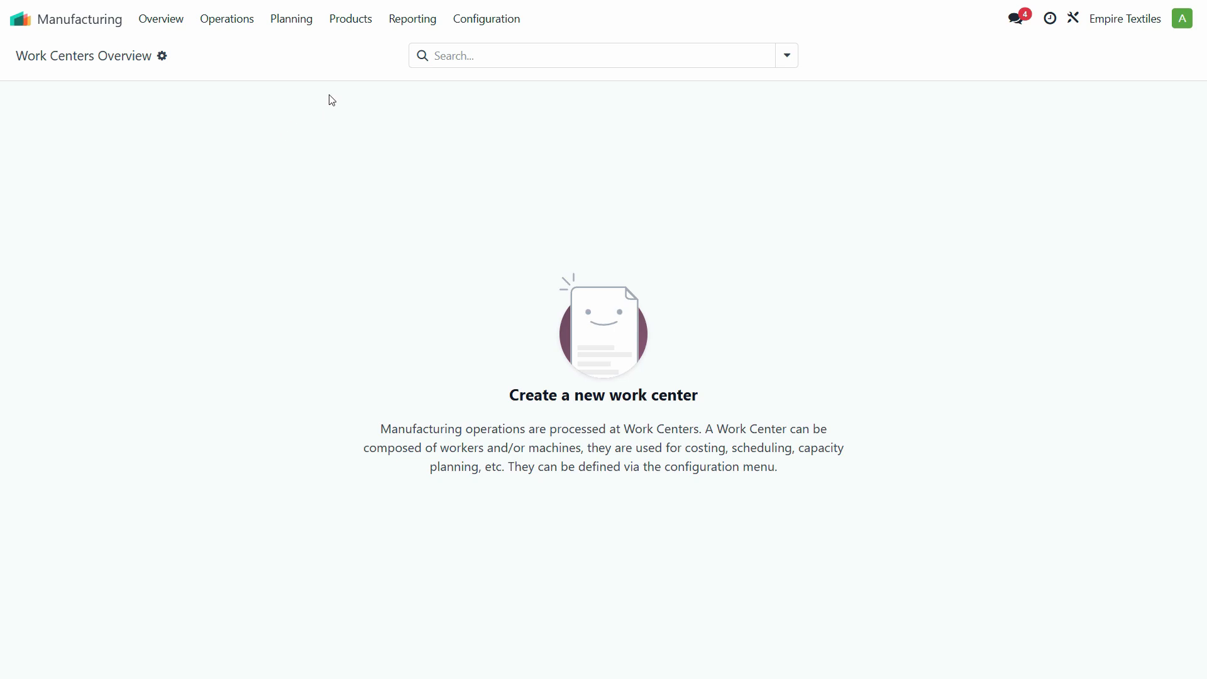
click(371, 27)
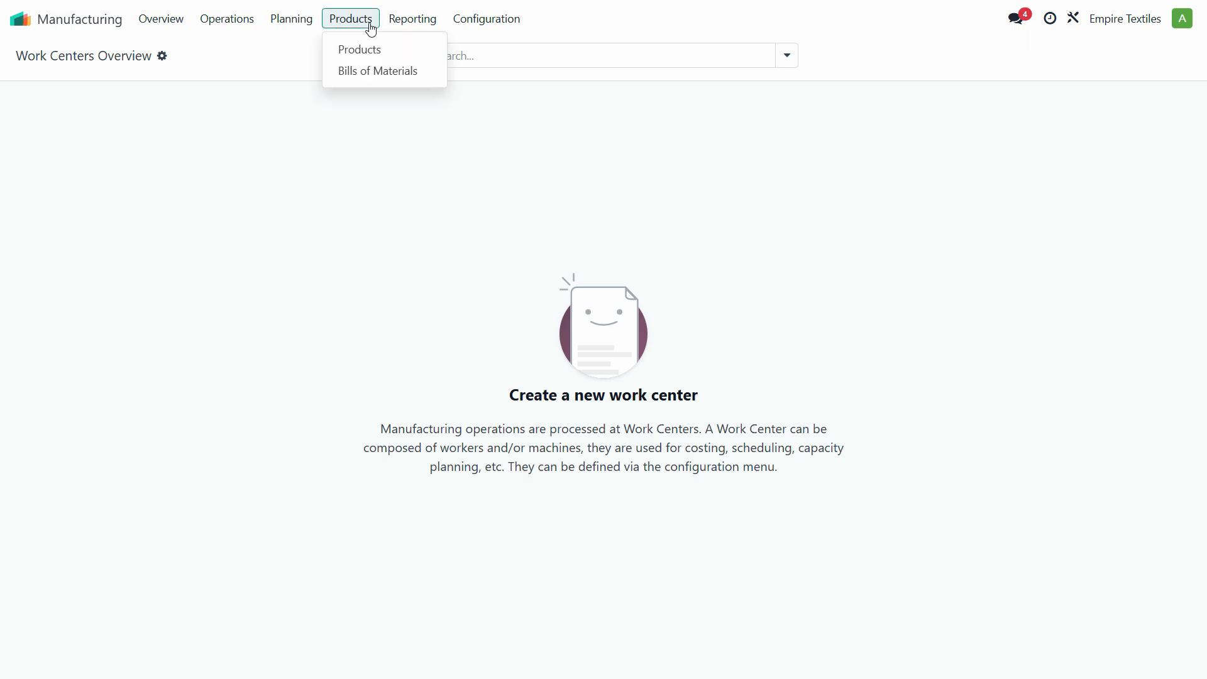
click(362, 51)
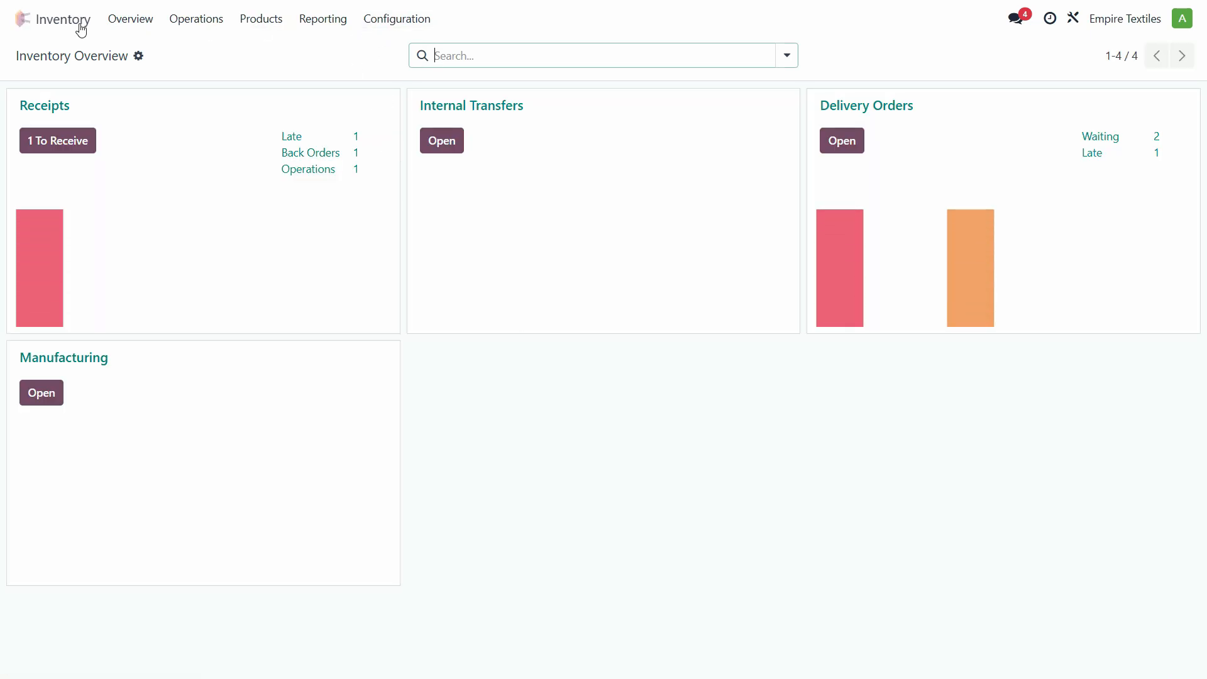
Open the Finished Goods category in Inventory and set its stock valuation account to 110101 Inventory Finished Goods.
click(430, 20)
click(420, 226)
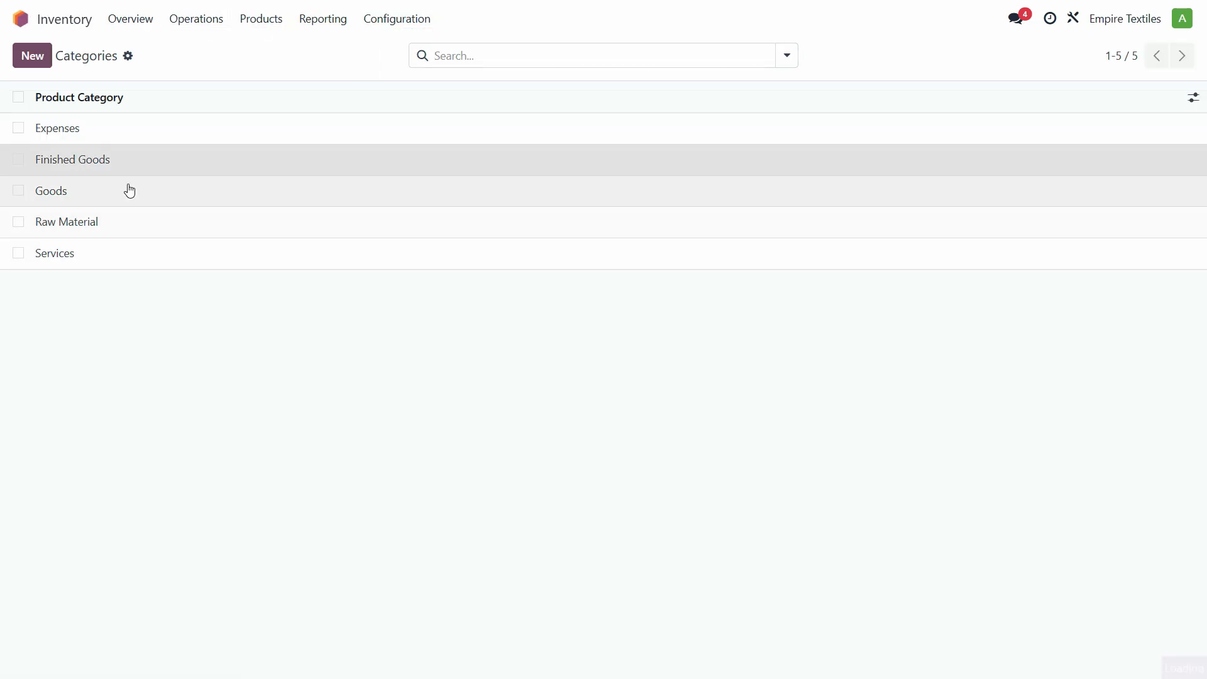
click(684, 391)
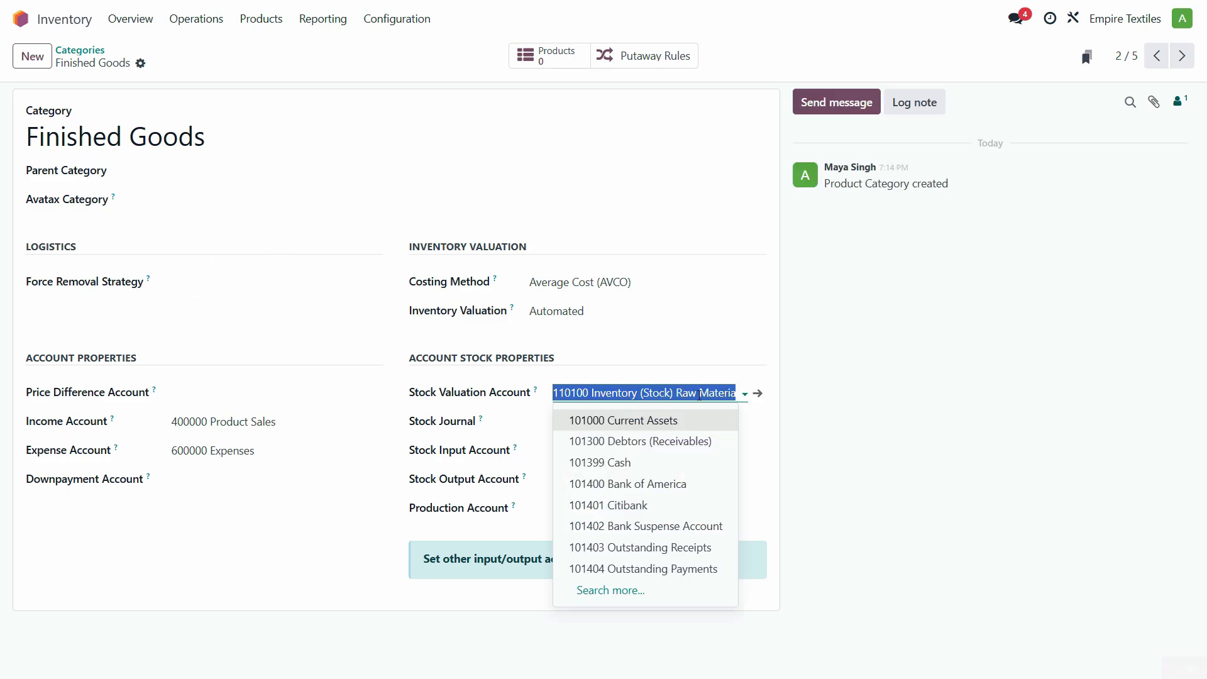
text(110)
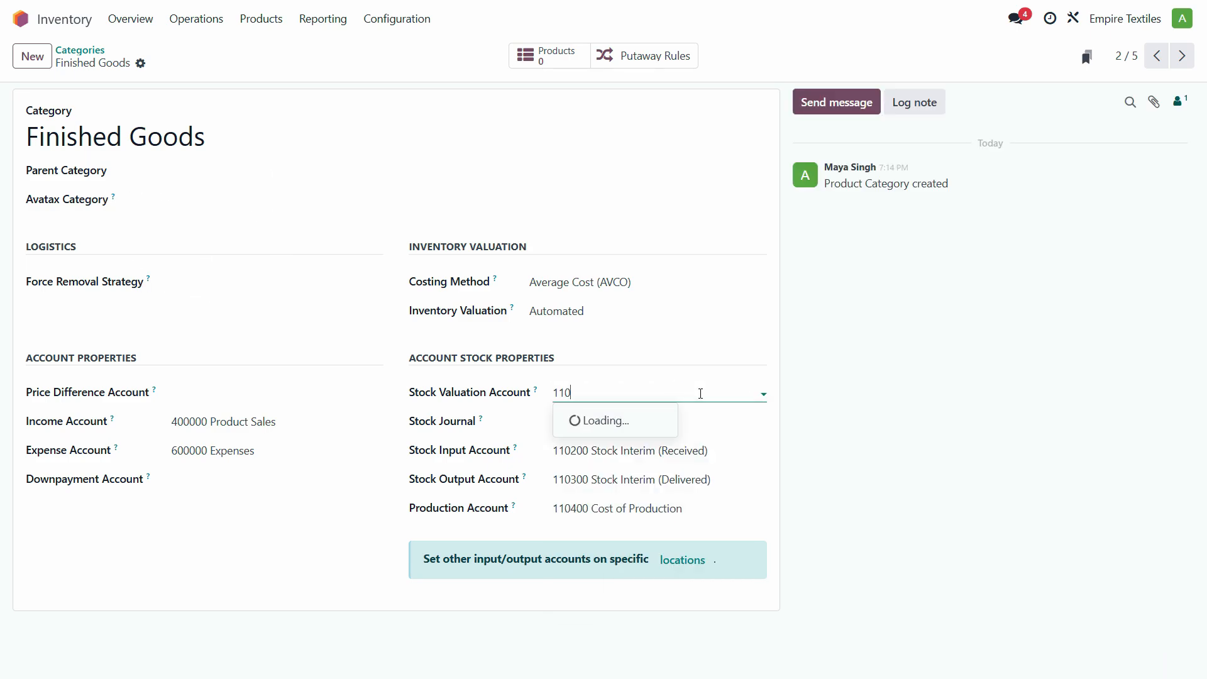
click(679, 445)
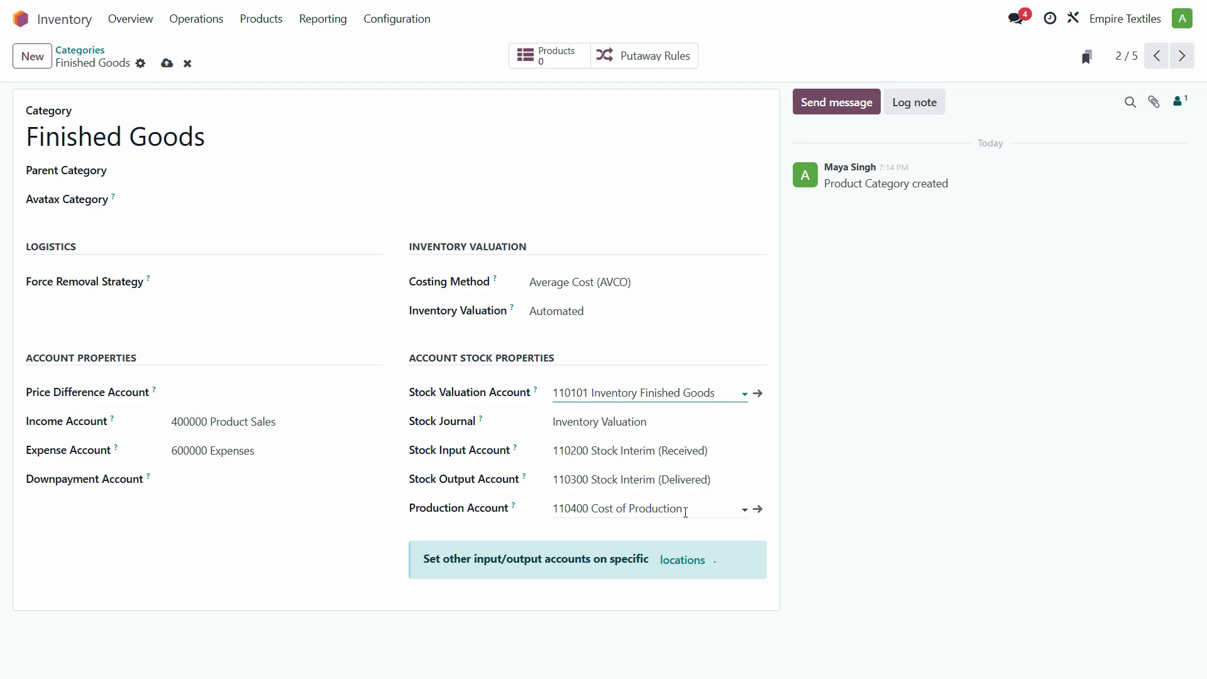
Set the production account of the Finished Goods category to 110100 Inventory (Stock) Raw Material.
click(656, 513)
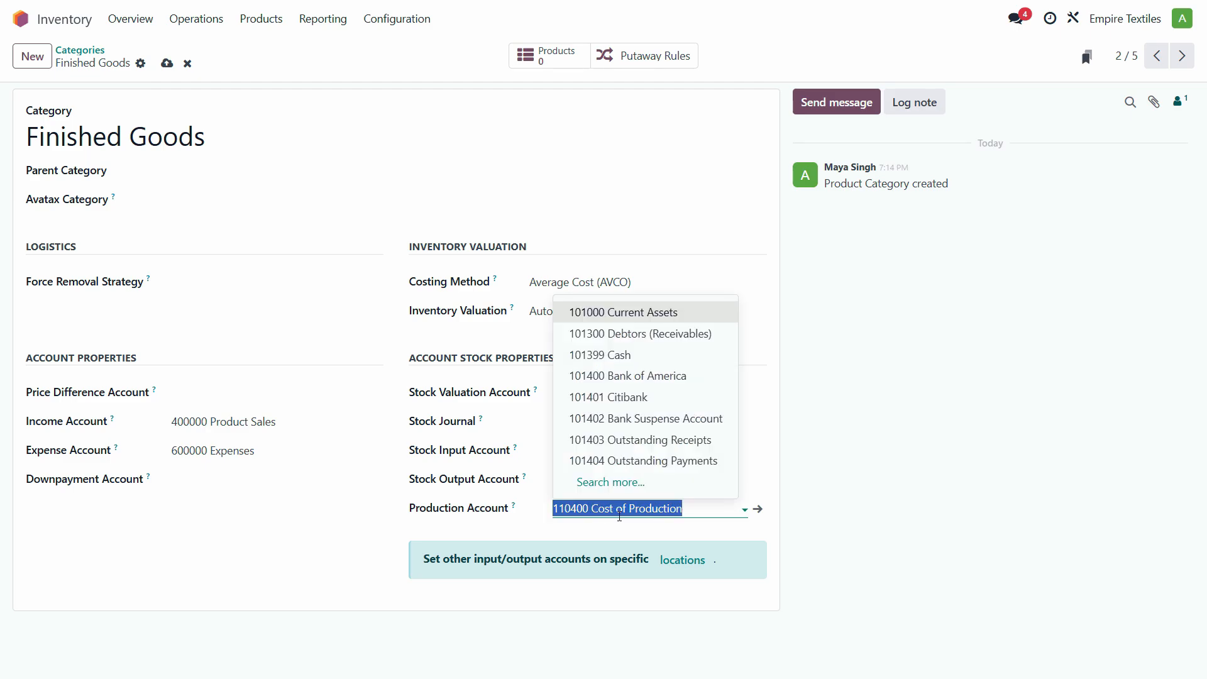
text(110)
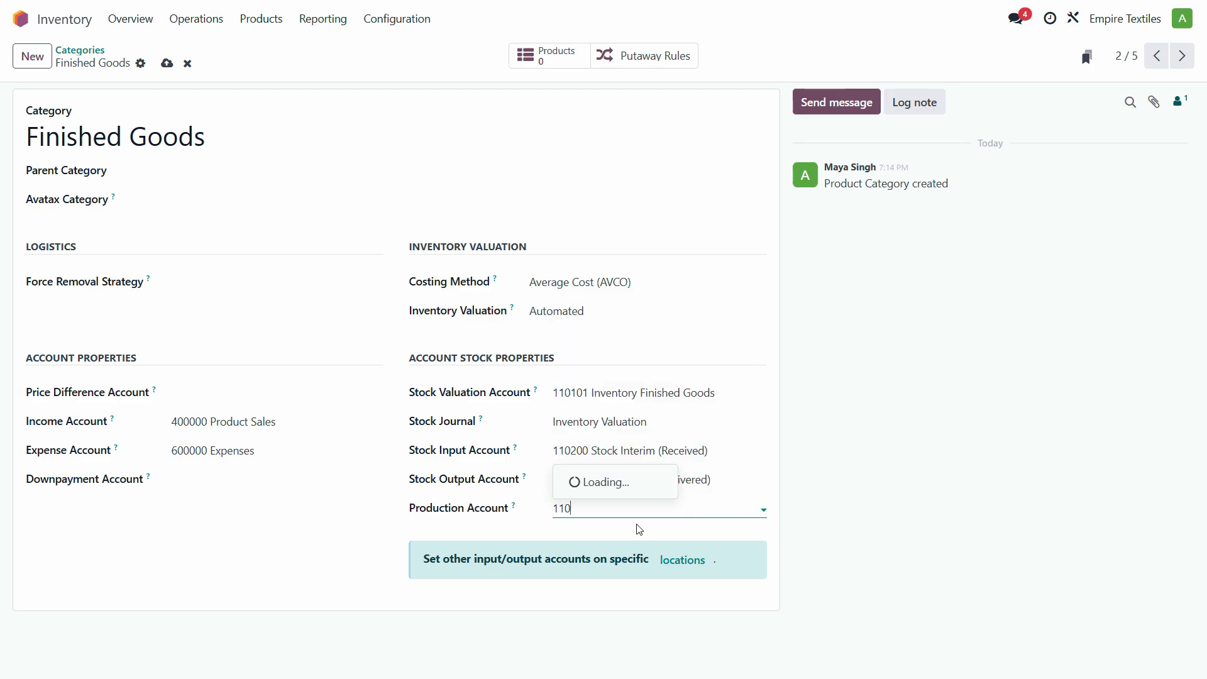
click(713, 357)
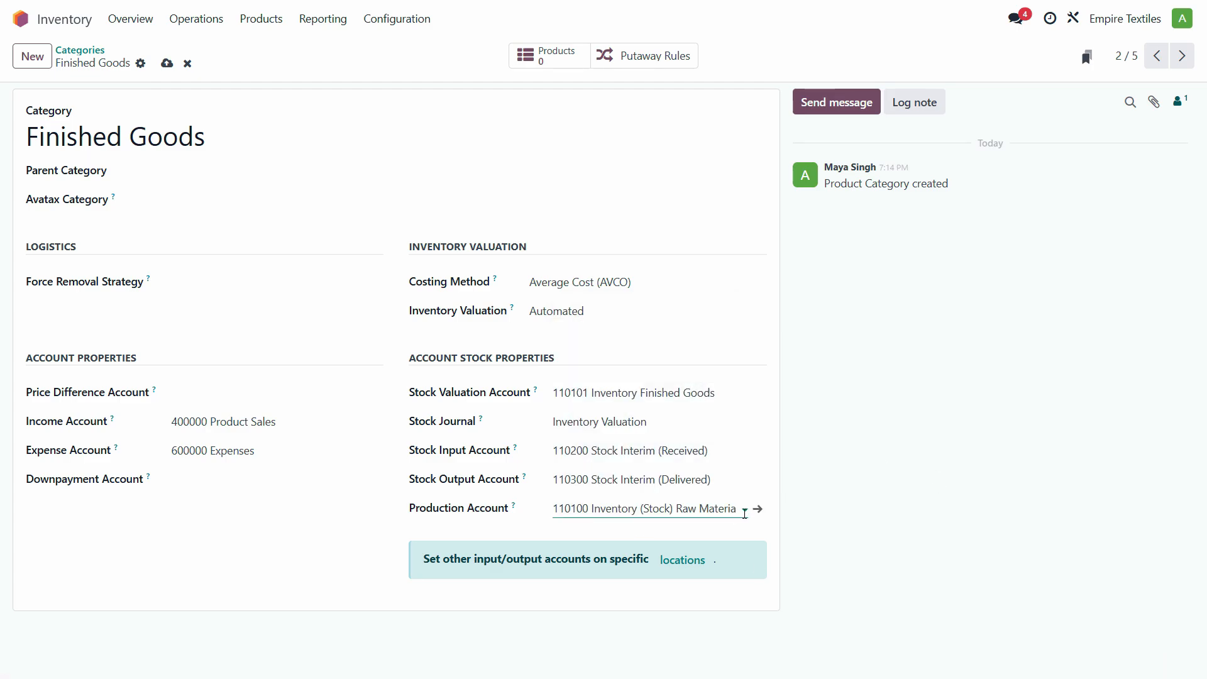
Save the Finished Goods category, then assign the Pants product to the Finished Goods category and save it.
click(167, 64)
click(262, 20)
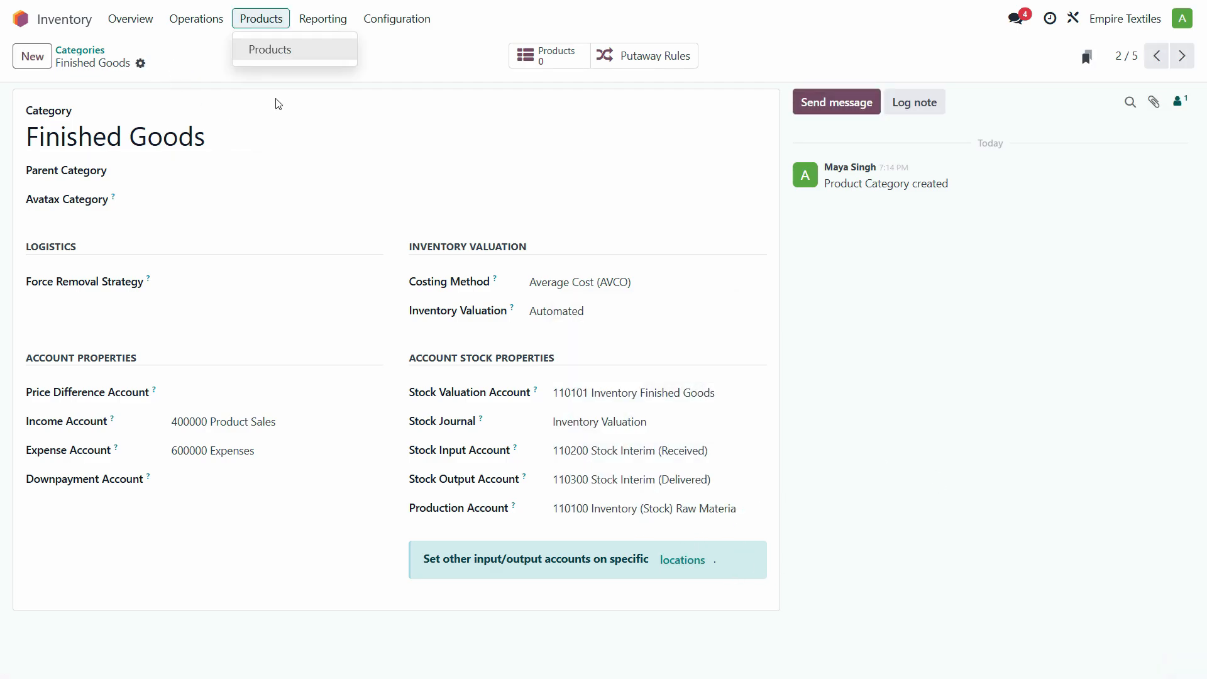
click(298, 56)
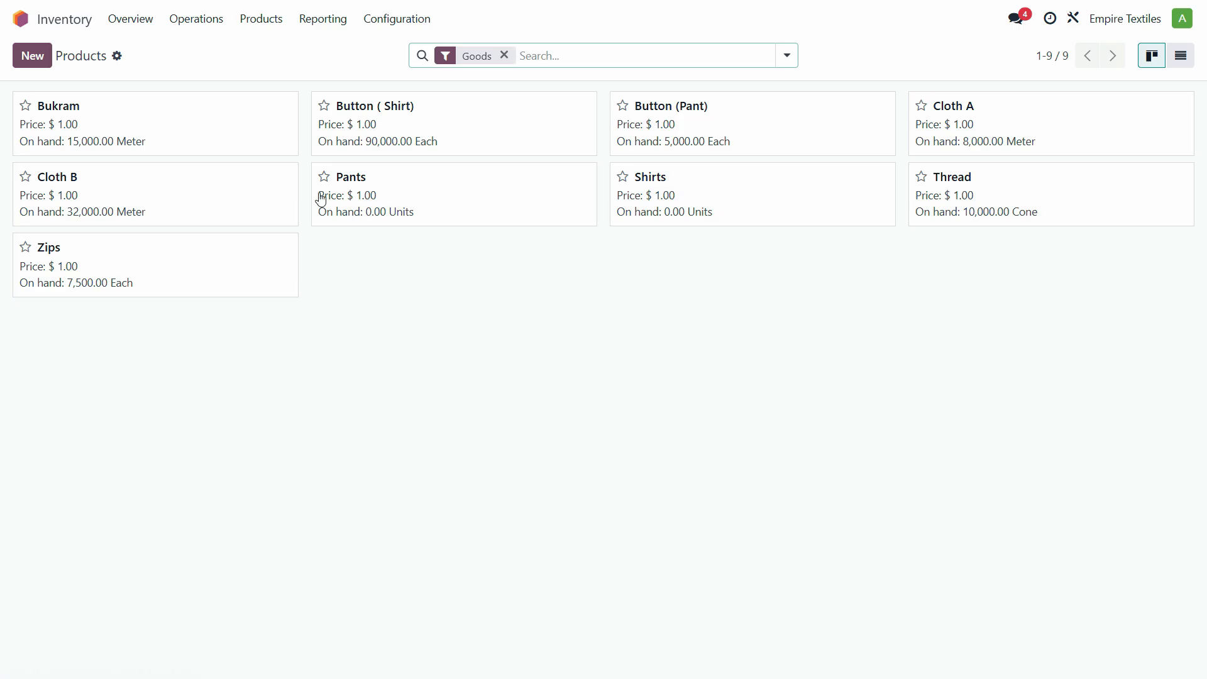
click(420, 200)
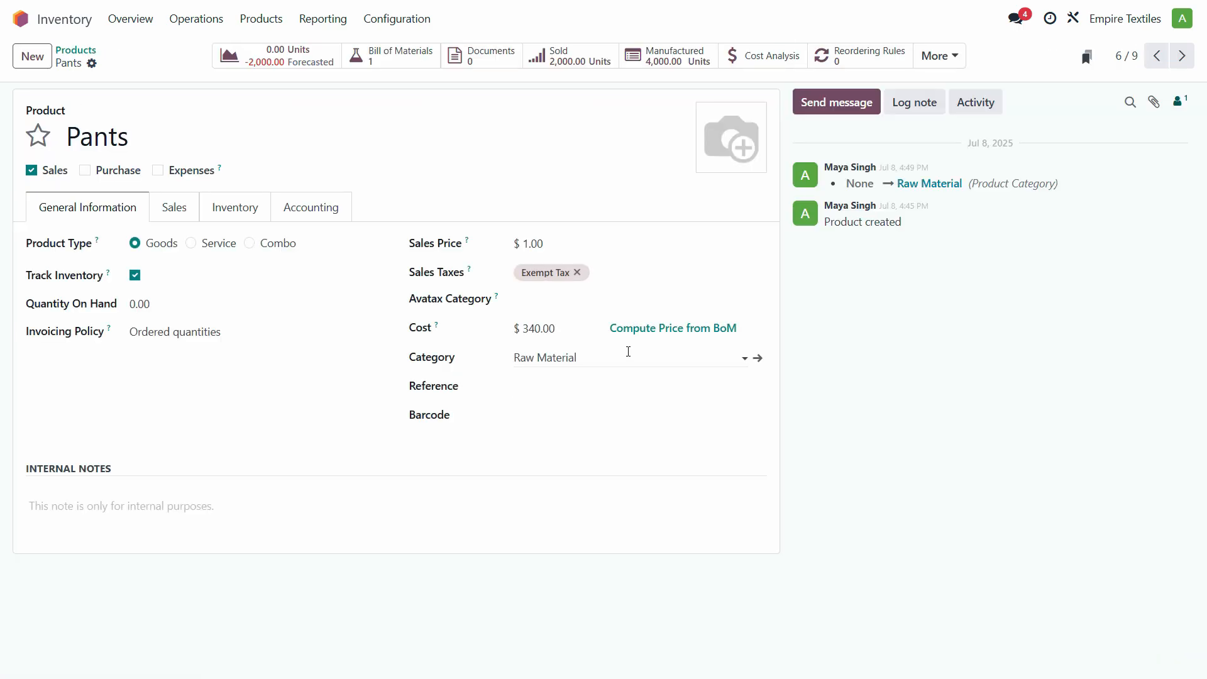
click(511, 358)
text(Finished Goods)
click(118, 63)
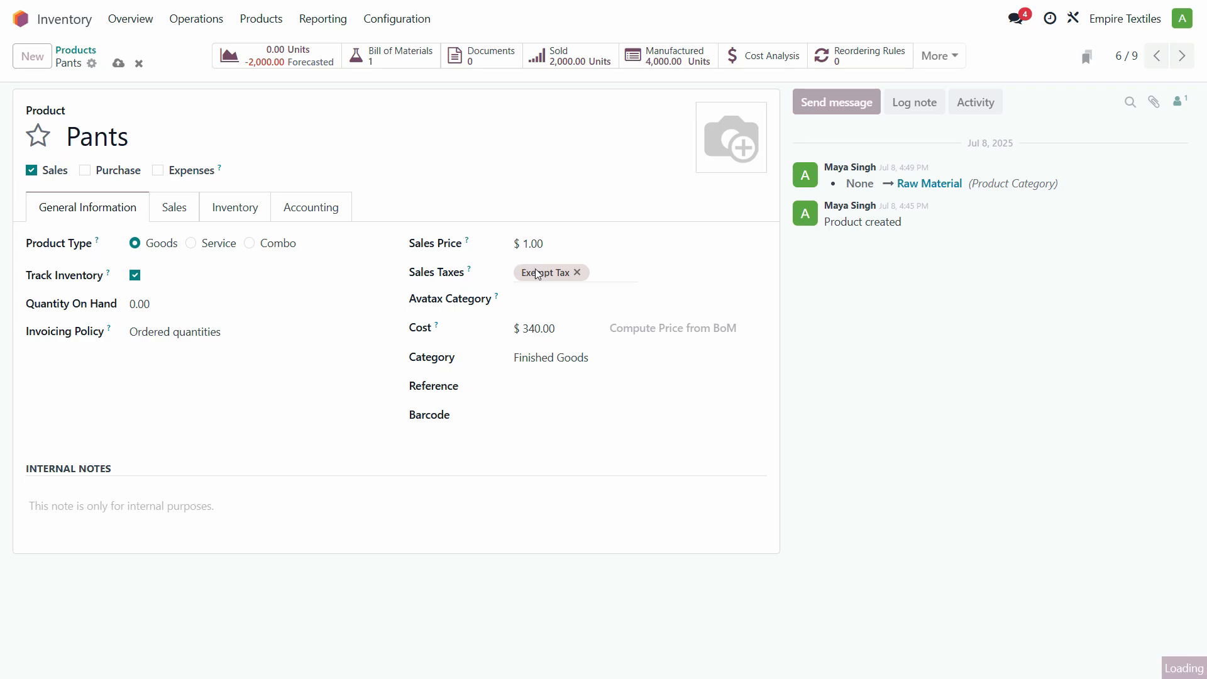
Assign the Shirts product to the Finished Goods category and save it.
click(1191, 60)
click(590, 360)
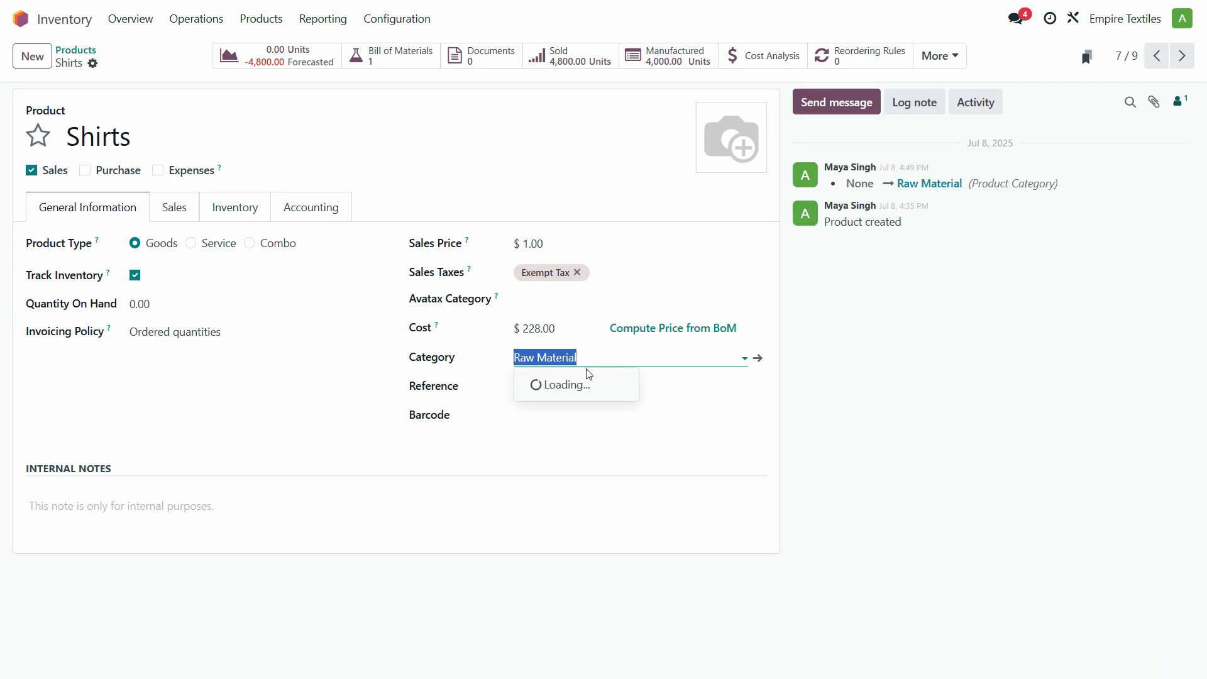
click(587, 407)
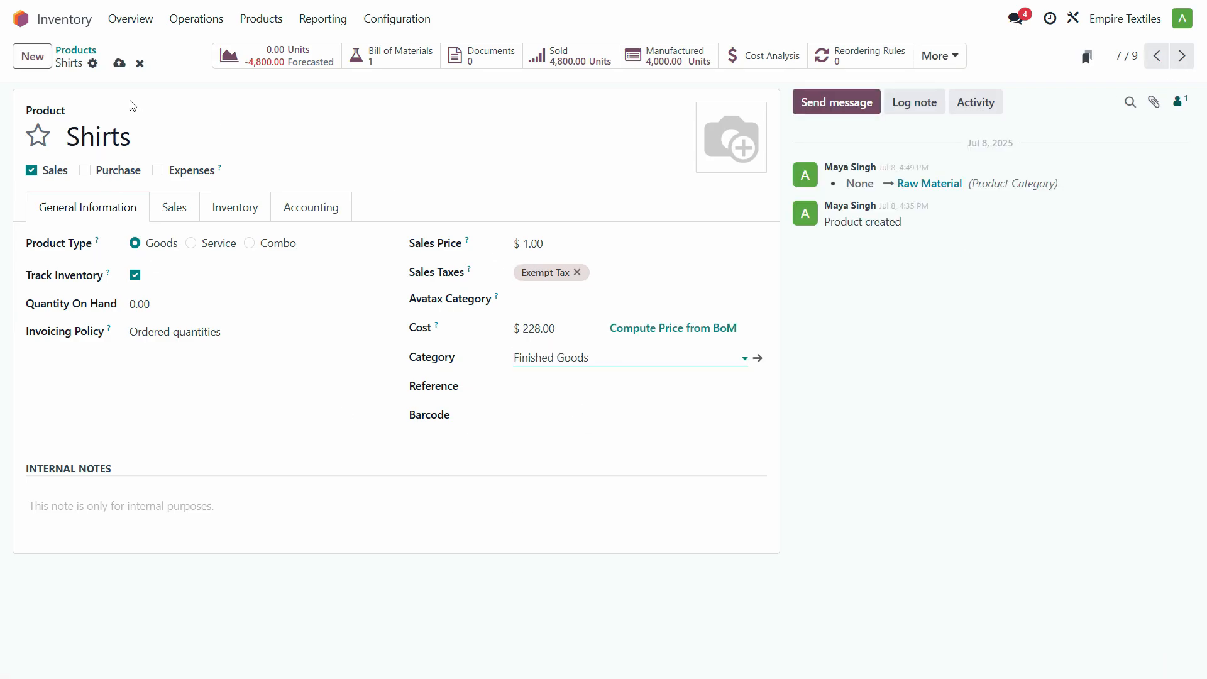
click(119, 63)
Switch to the Manufacturing app and create a new manufacturing order with Shirts as the product.
click(21, 19)
click(360, 363)
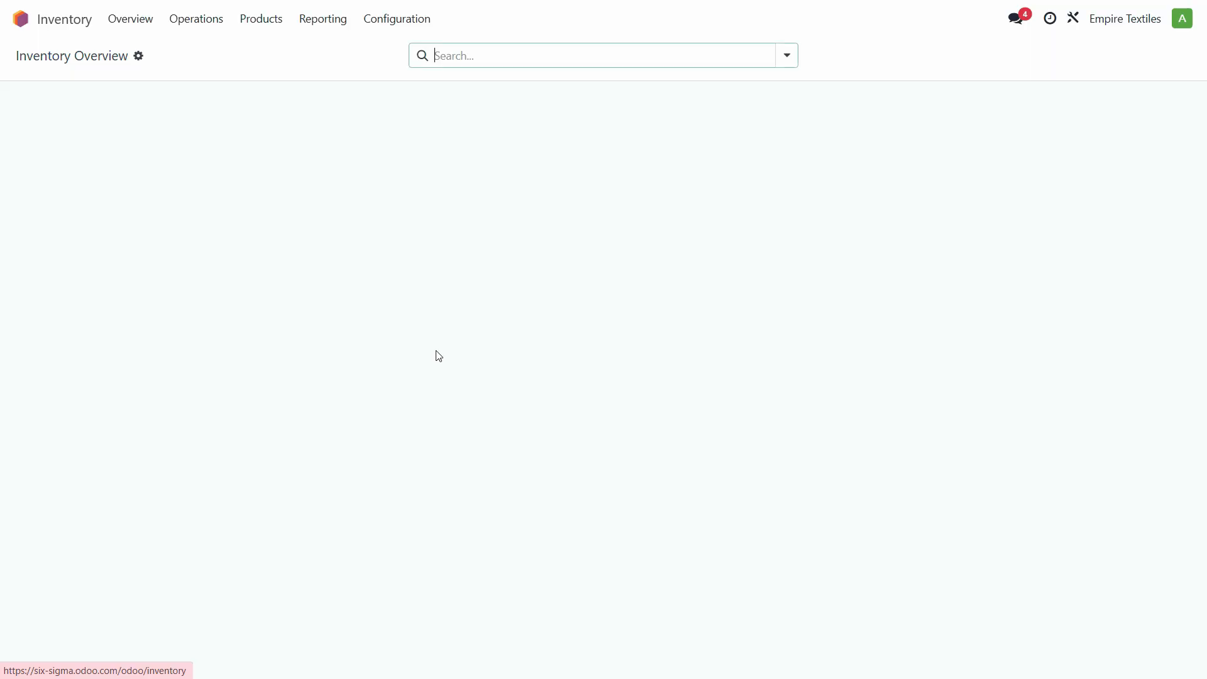
click(21, 19)
click(442, 353)
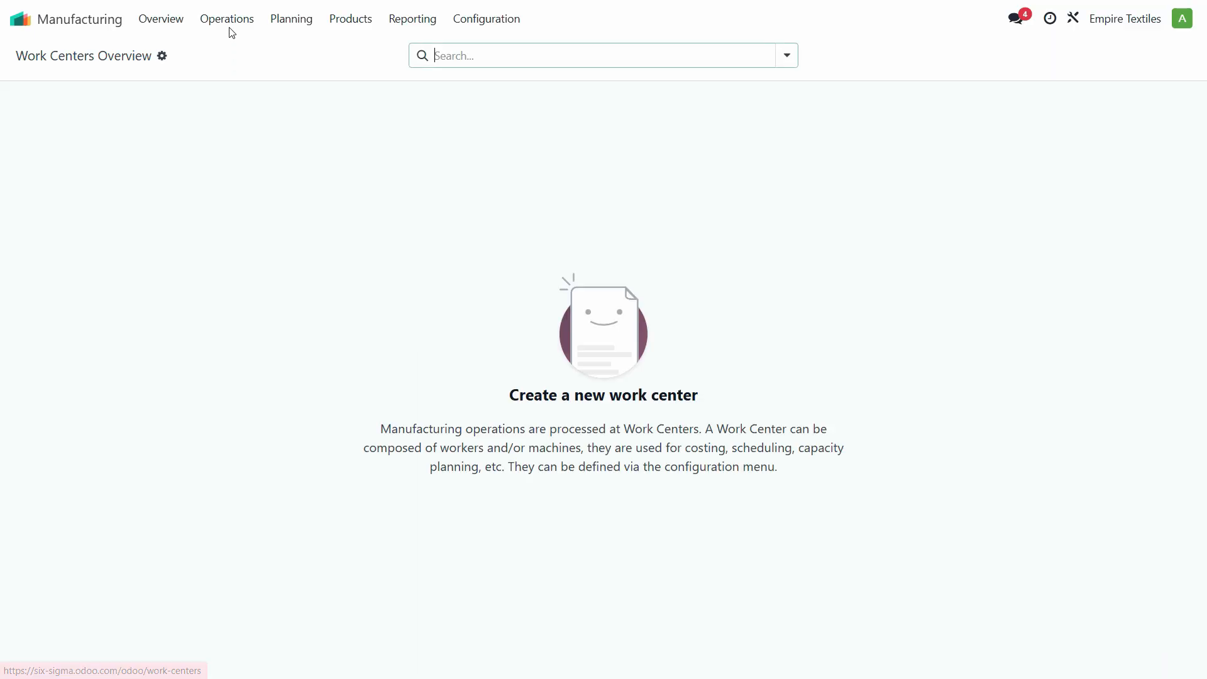
click(351, 19)
mouse_move(233, 25)
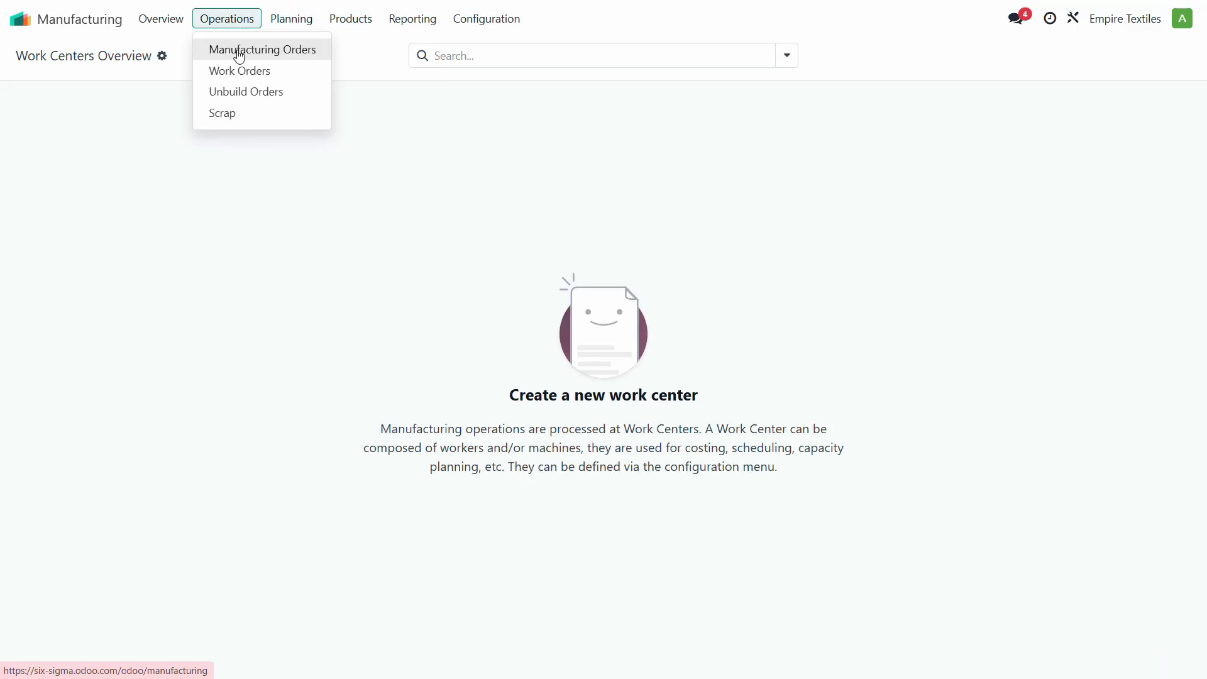
click(239, 52)
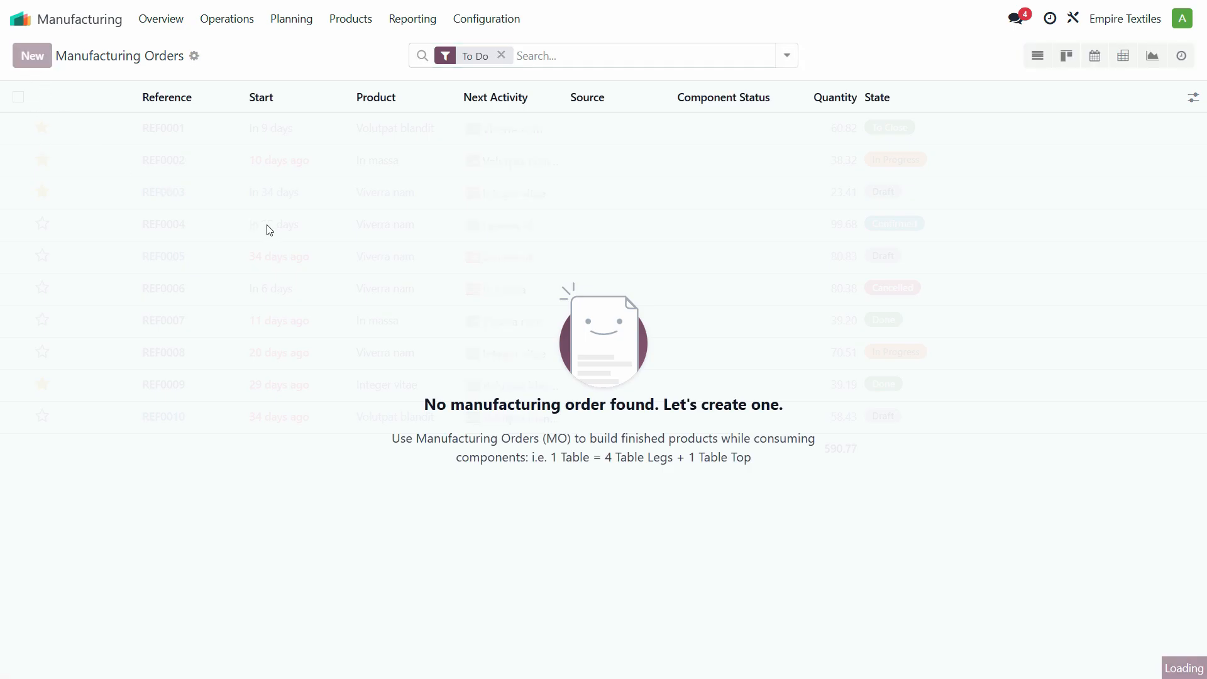
click(165, 186)
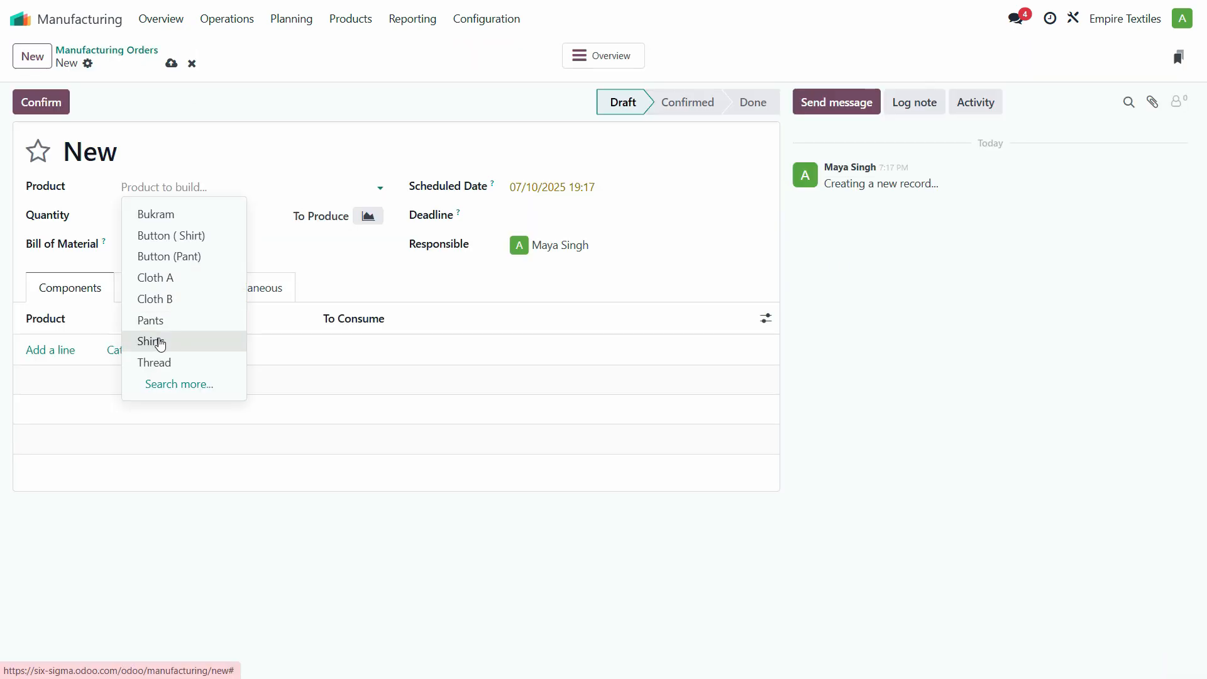
click(161, 342)
Consult the assembly rows in the Excel transaction sheet and set the Shirts order's scheduled date to 01/15/2025.
key(alt)
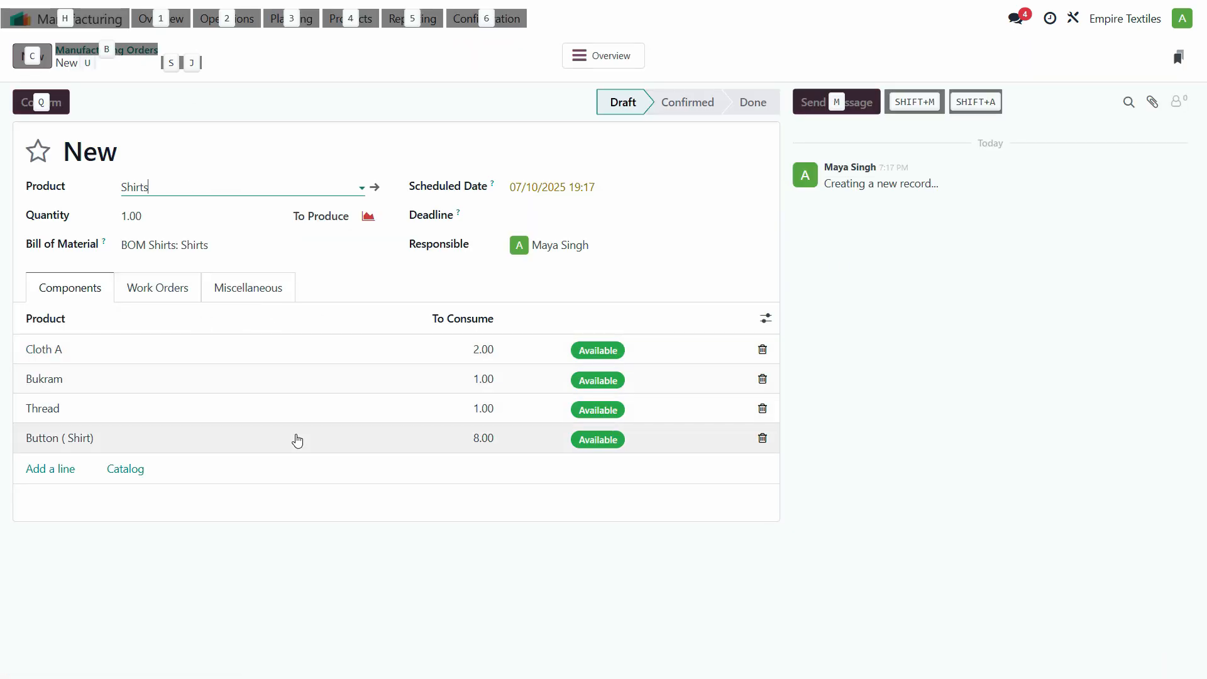
key(alt+Tab)
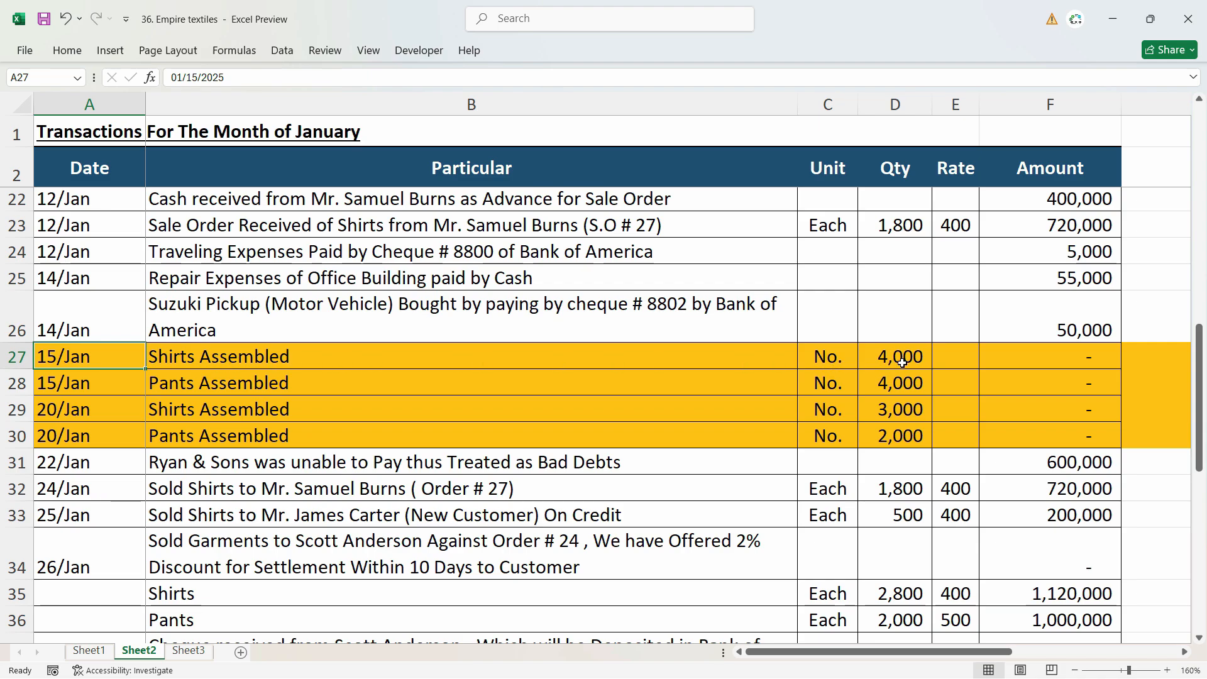
click(901, 363)
key(alt+Tab)
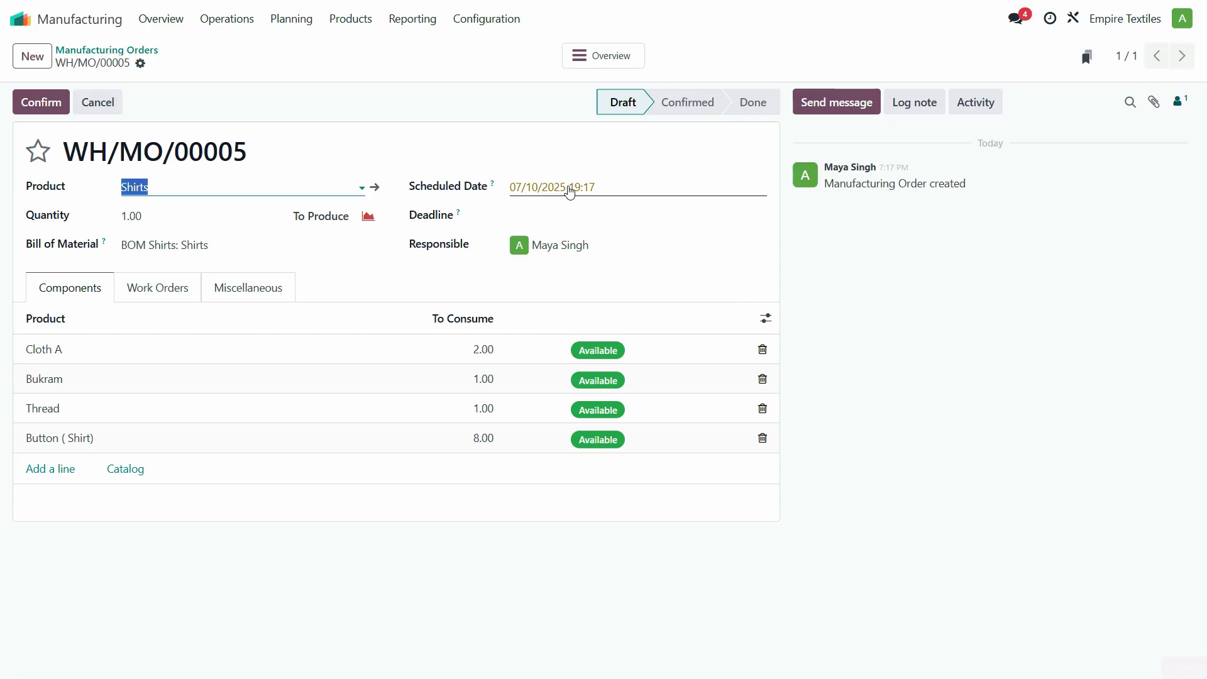
click(565, 187)
click(644, 237)
click(519, 294)
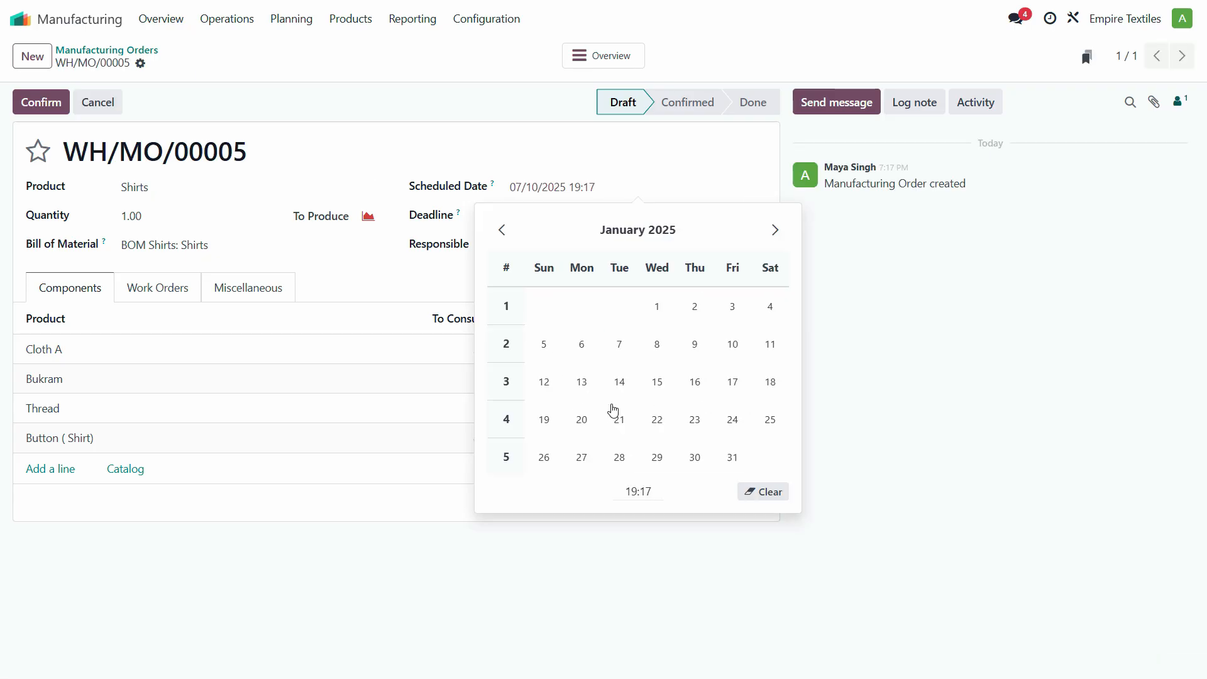
click(657, 382)
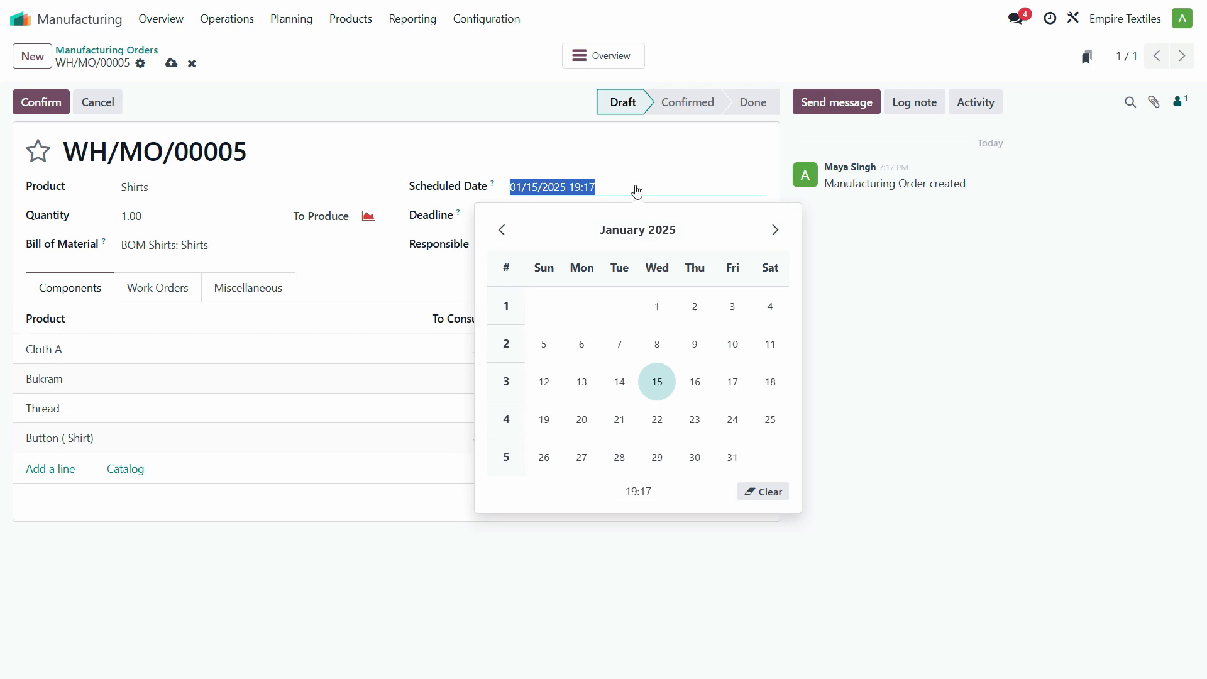
click(403, 212)
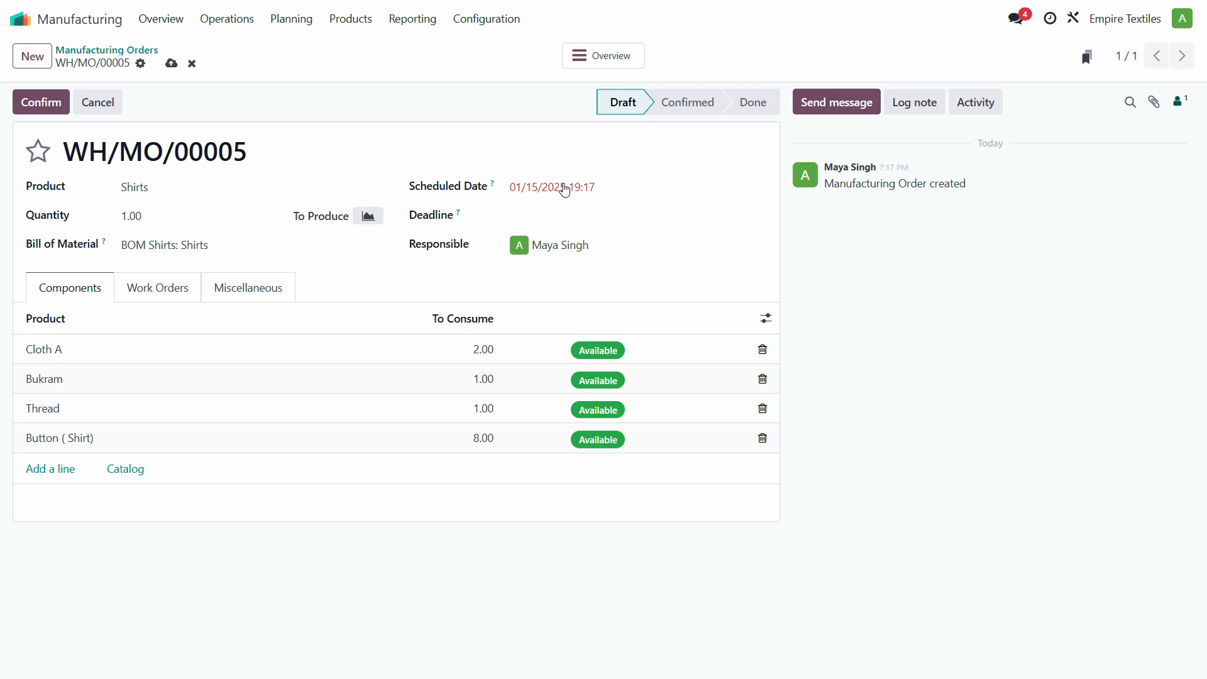
Check the 15/Jan Shirts Assembled row in Excel and set the manufacturing order's quantity to 4,000.
key(alt+Tab)
click(98, 367)
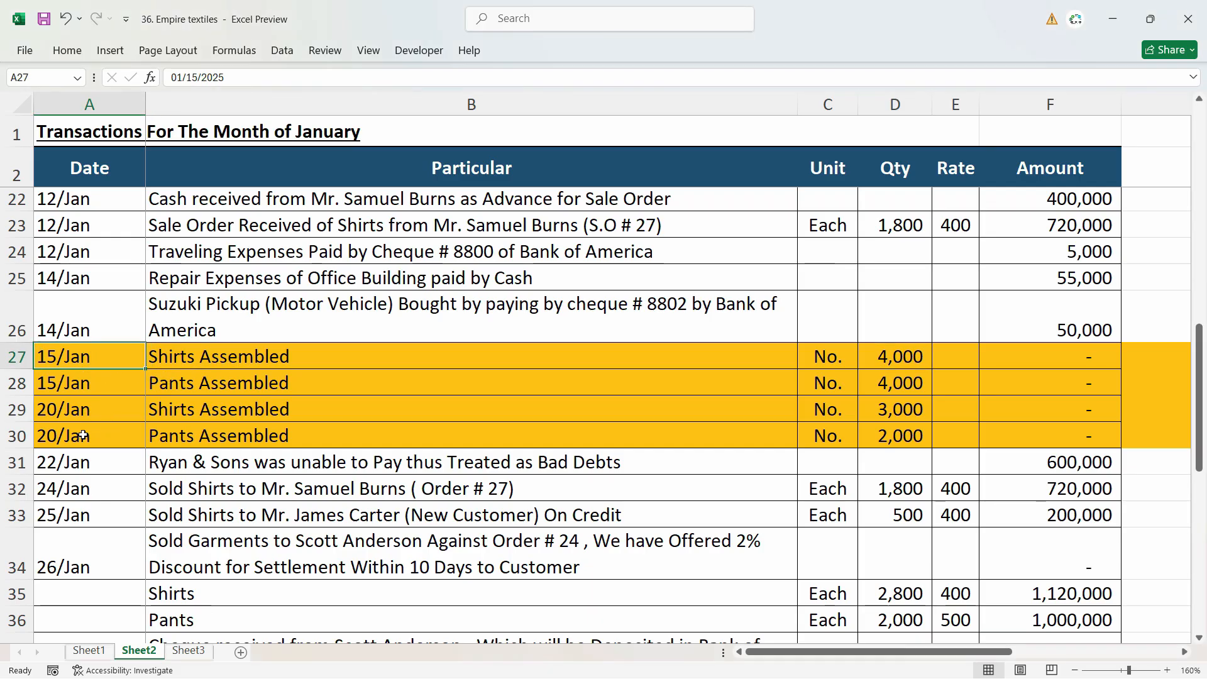
key(alt+Tab)
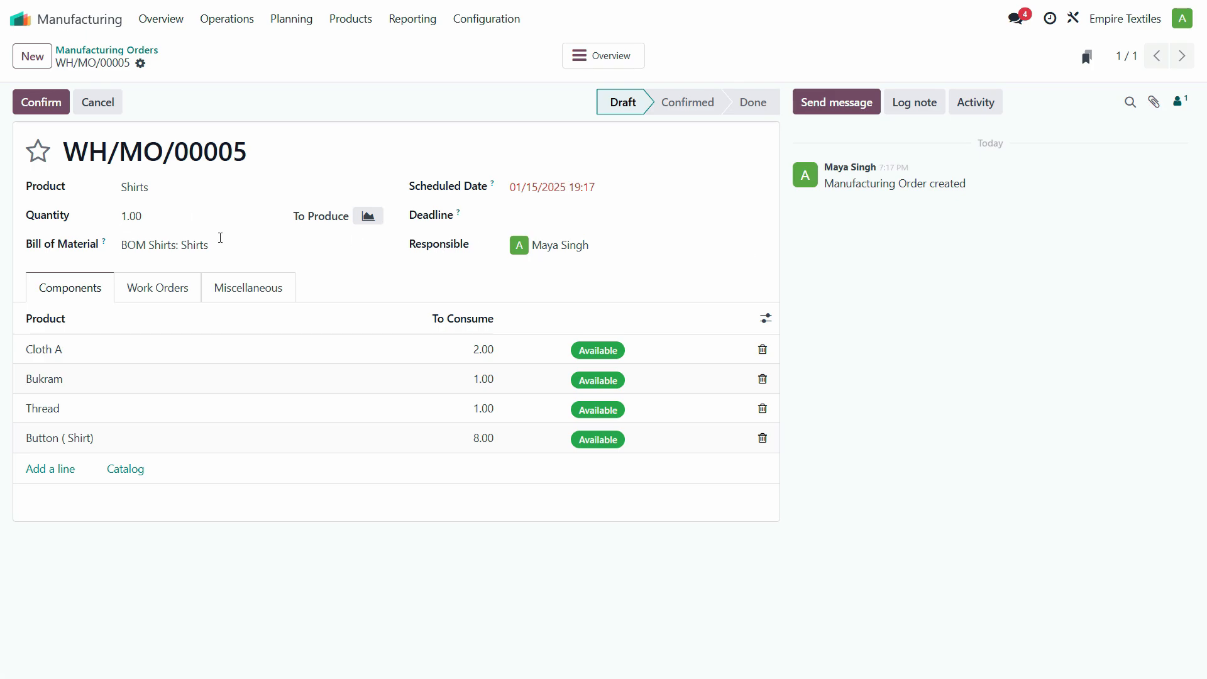
key(alt+Tab)
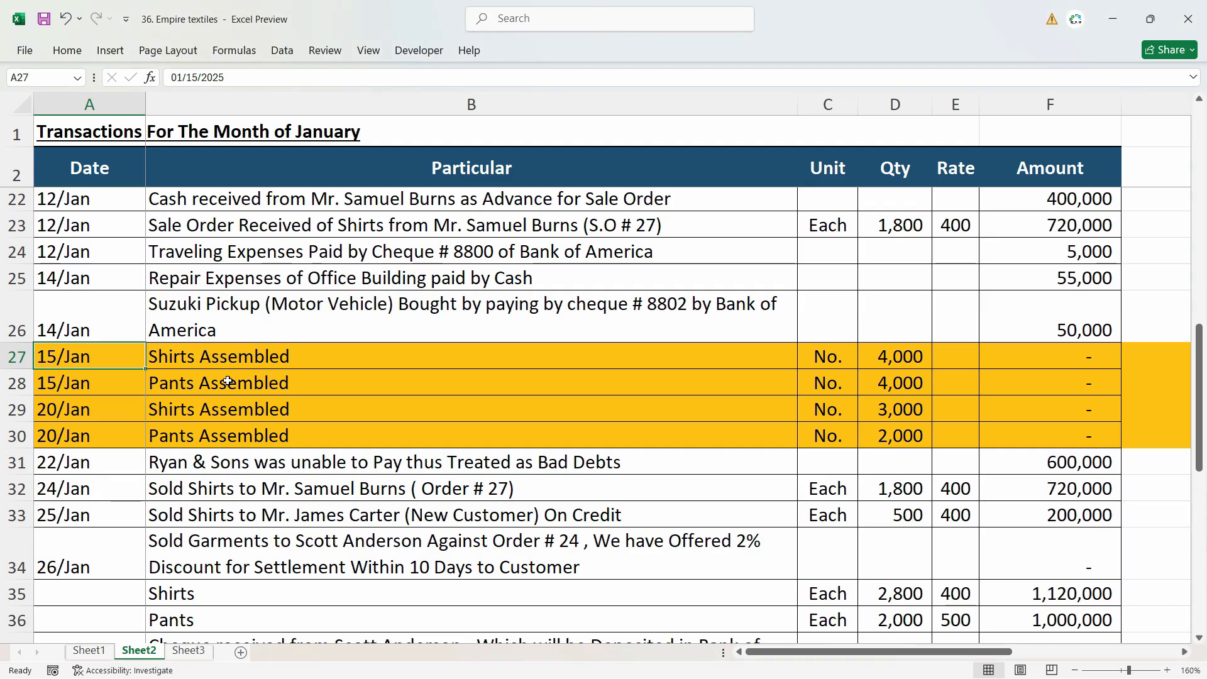
click(201, 363)
key(alt+Tab)
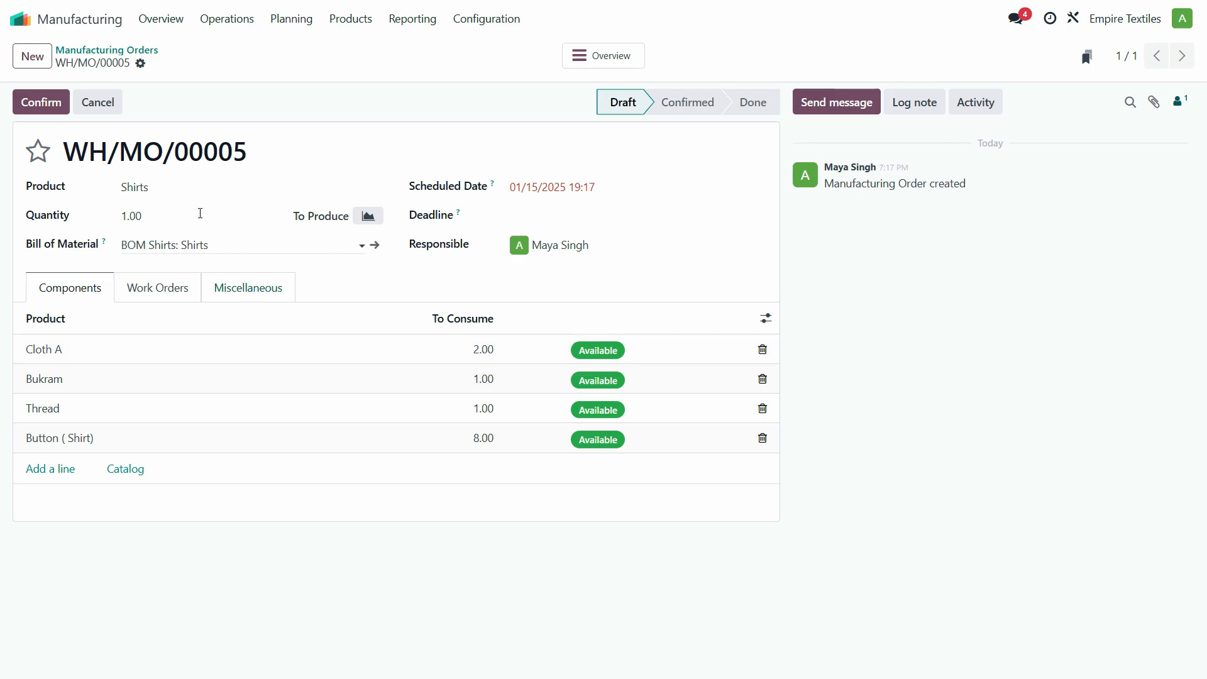
click(202, 216)
text(40)
key(Tab)
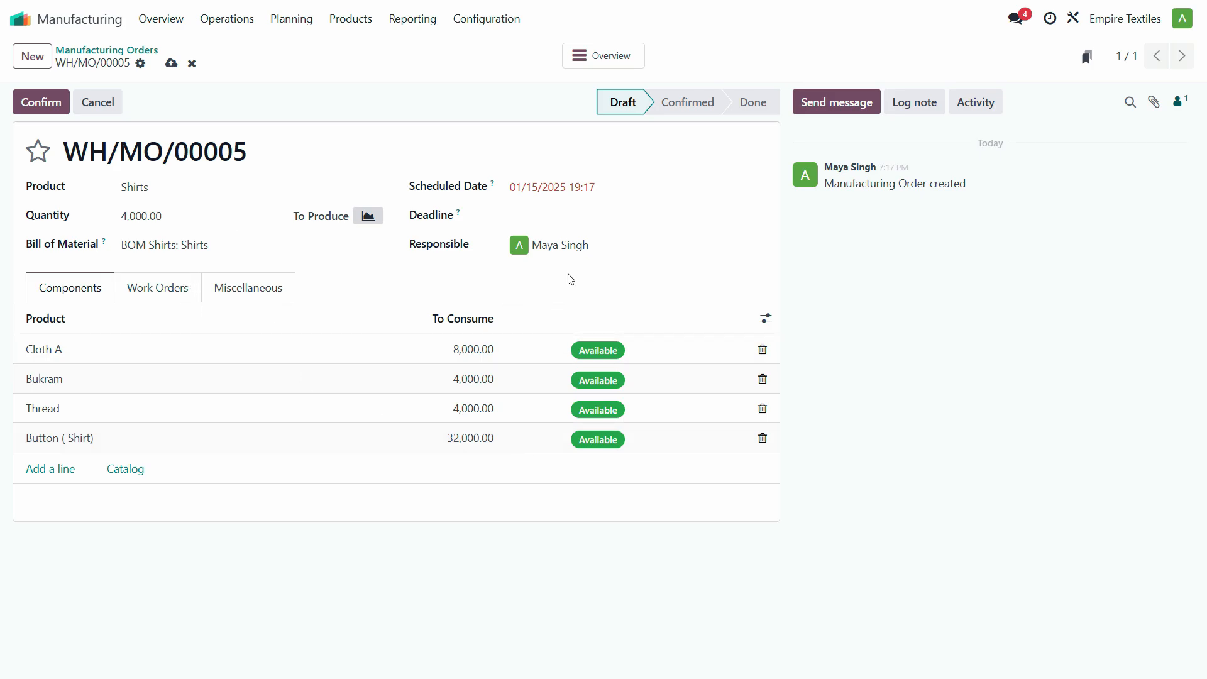
Confirm the Shirts manufacturing order and produce its full quantity.
click(43, 105)
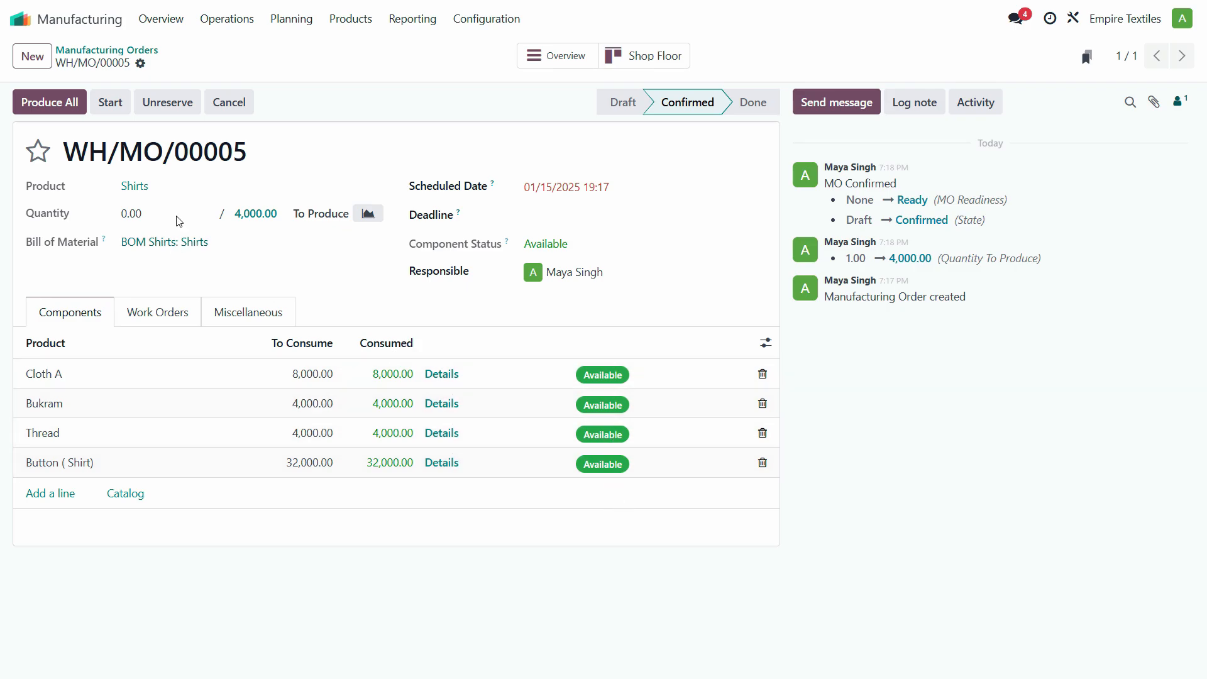
click(49, 102)
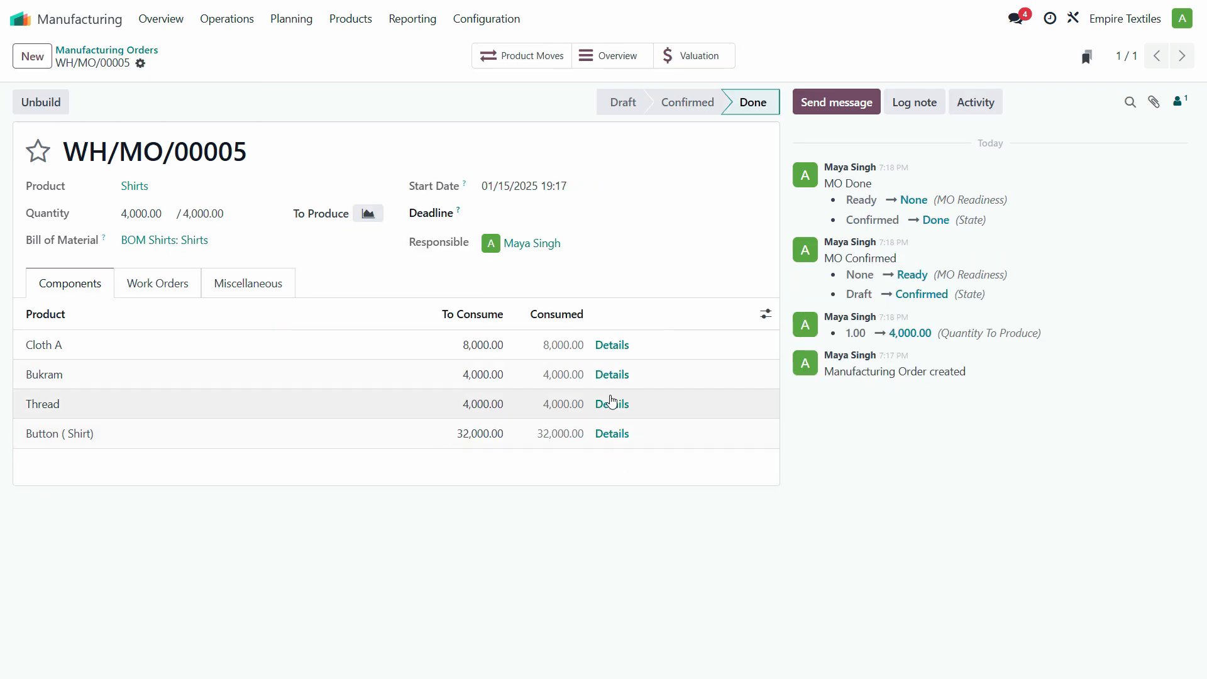
Review the on-hand quantities in the product list and the 15/Jan Pants Assembled row in the Excel sheet.
click(350, 18)
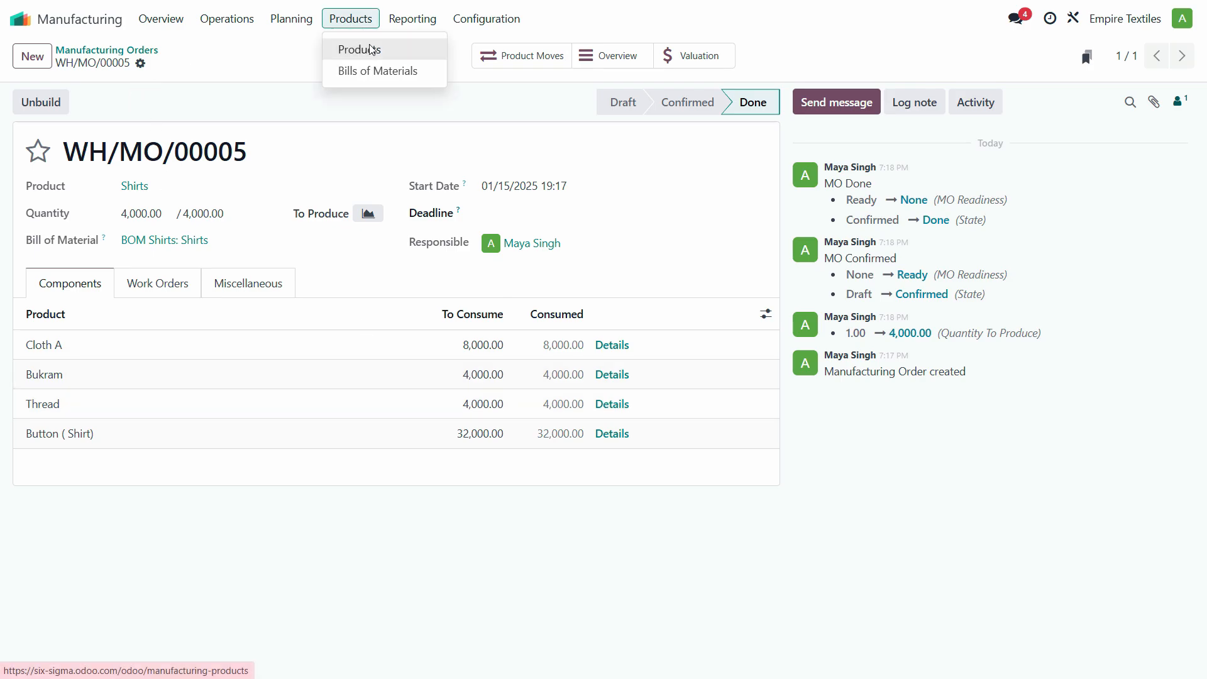
click(372, 50)
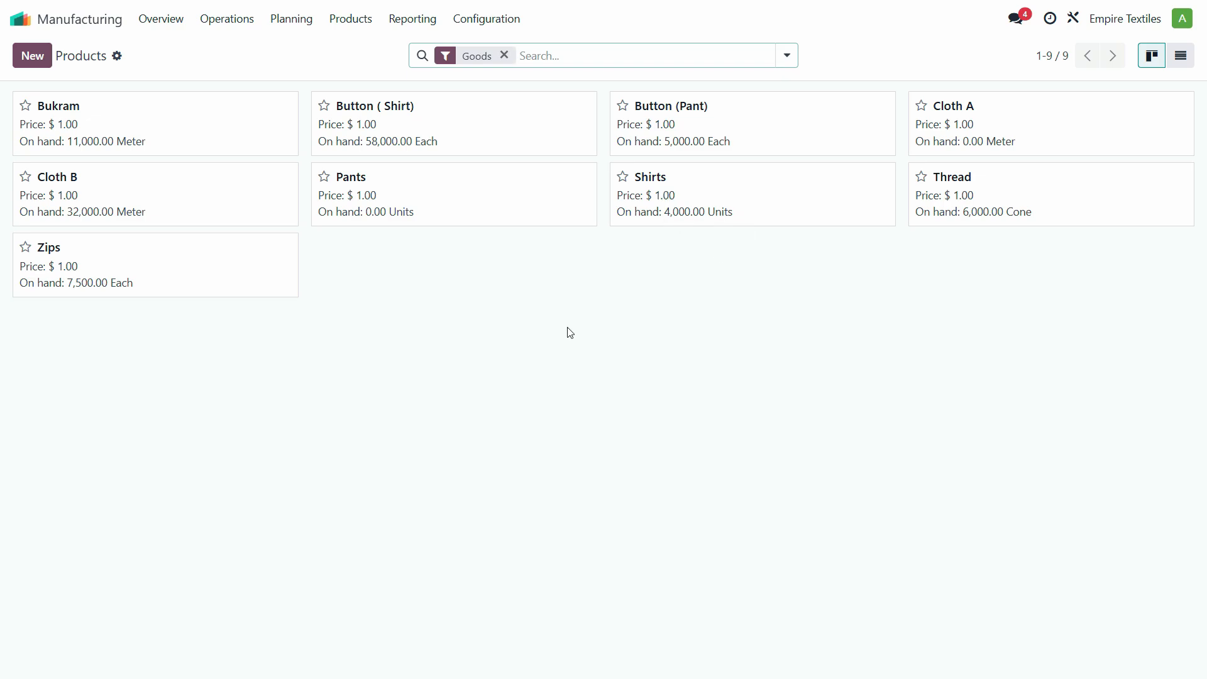
key(alt+Tab)
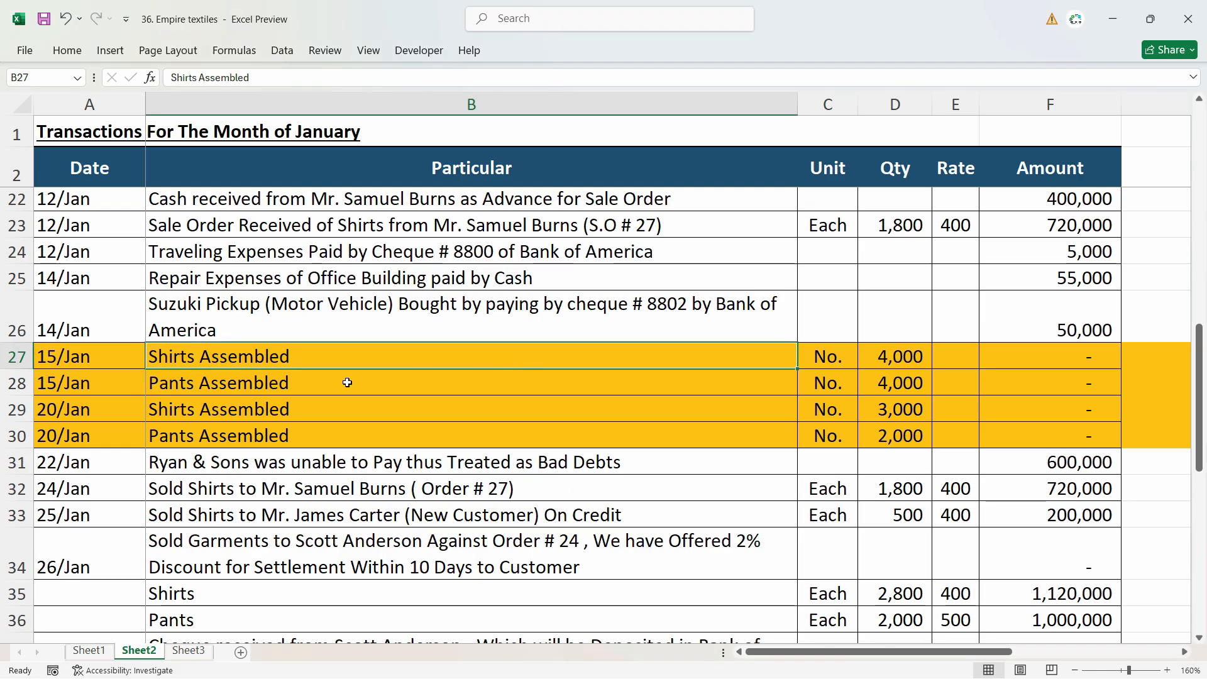
click(74, 386)
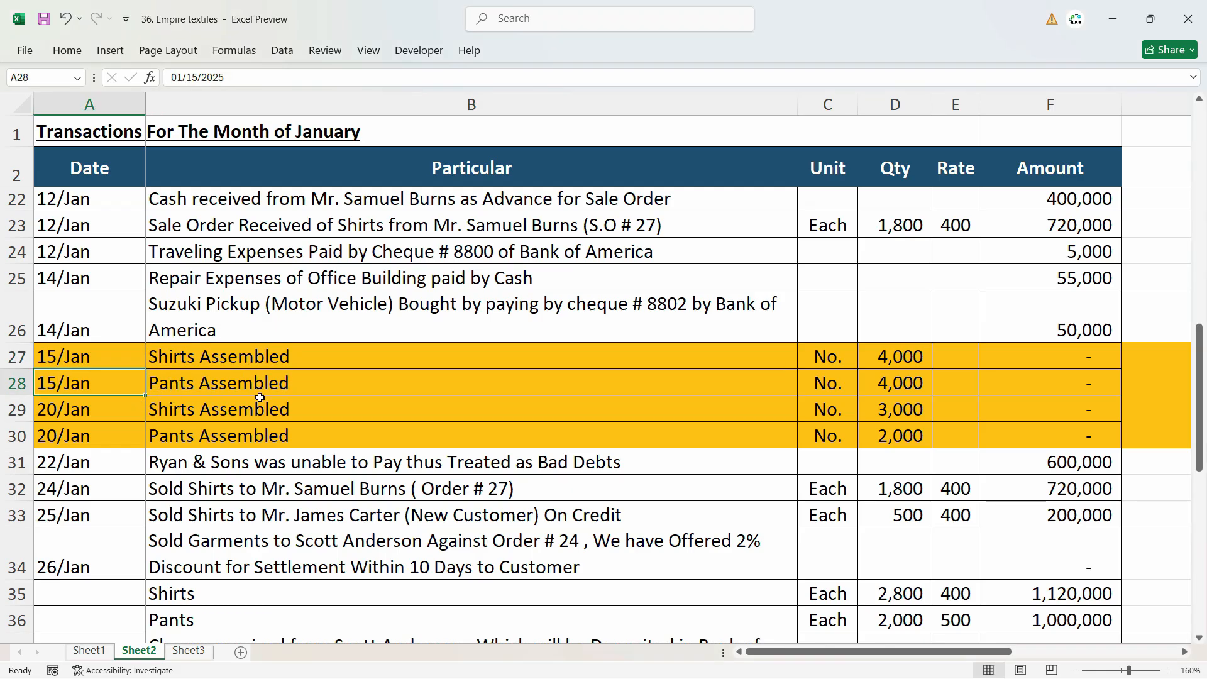
key(alt+Tab)
click(227, 18)
click(254, 70)
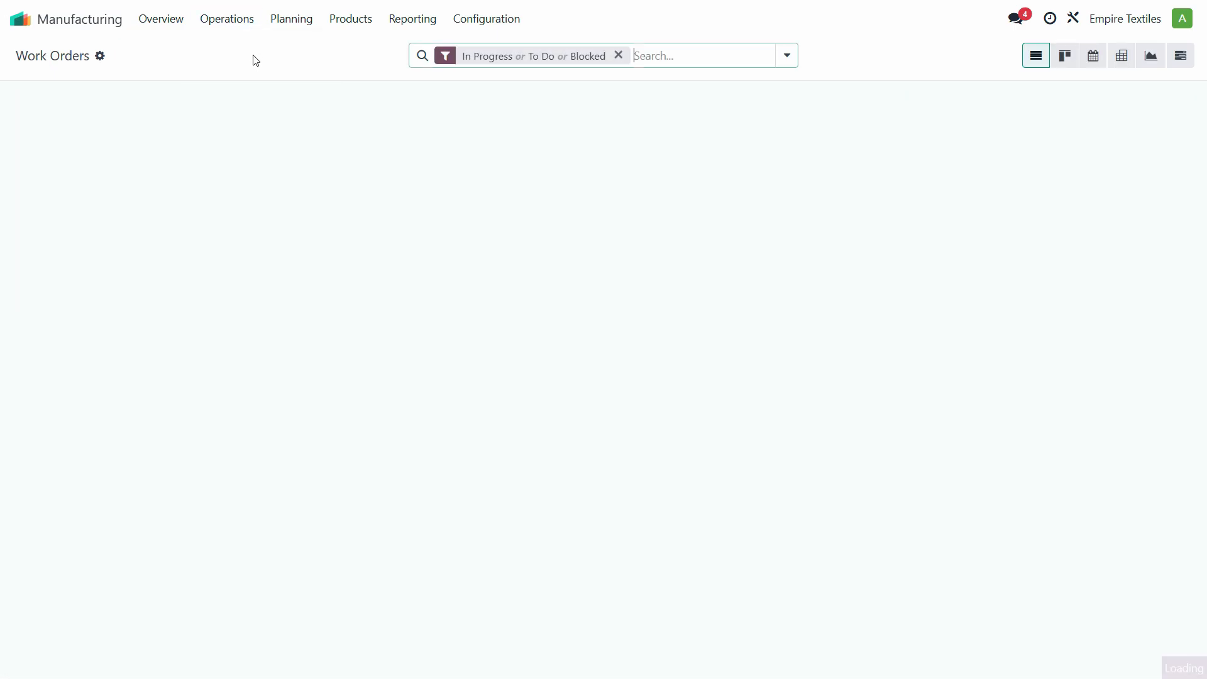
click(245, 18)
click(250, 51)
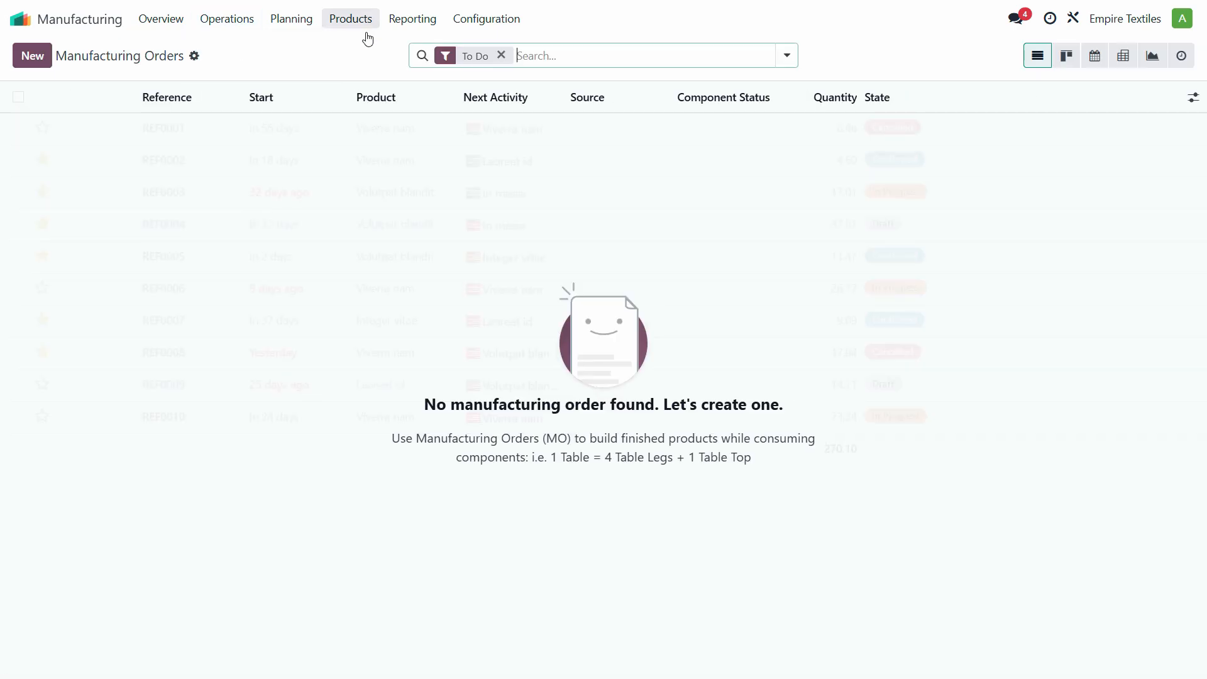
Open the journal entries in the Accounting app and examine the WH/MO/00005 - Shirts entry.
click(20, 19)
click(445, 261)
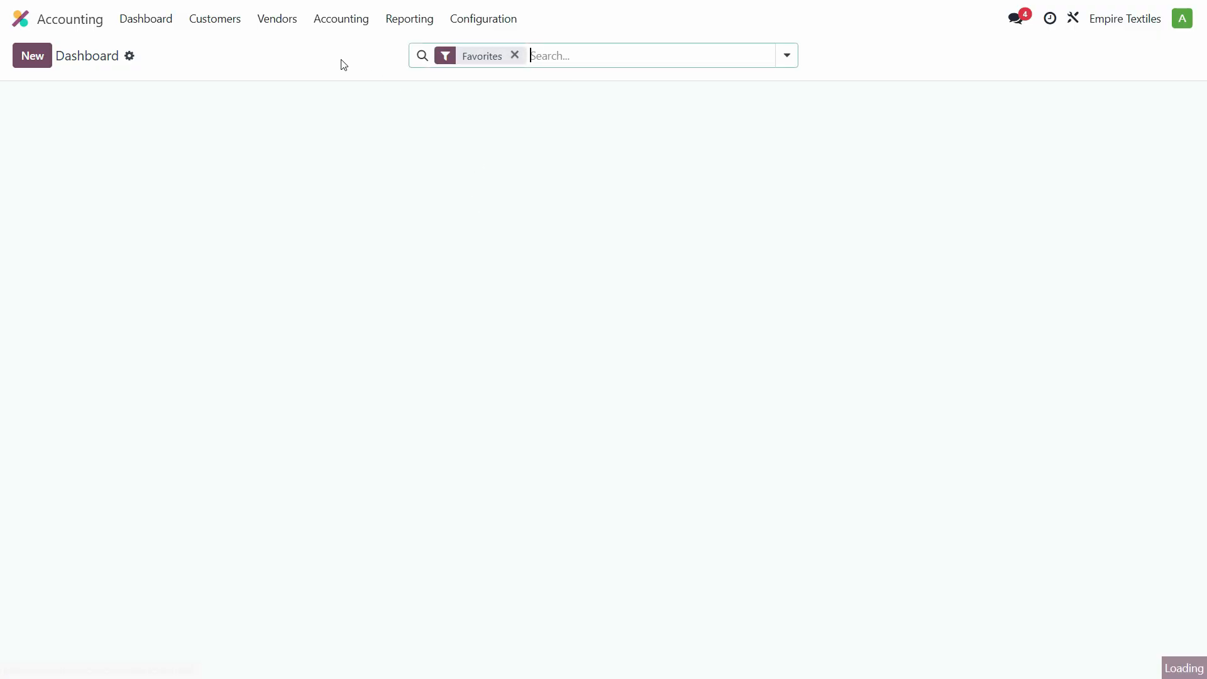
click(353, 26)
click(361, 73)
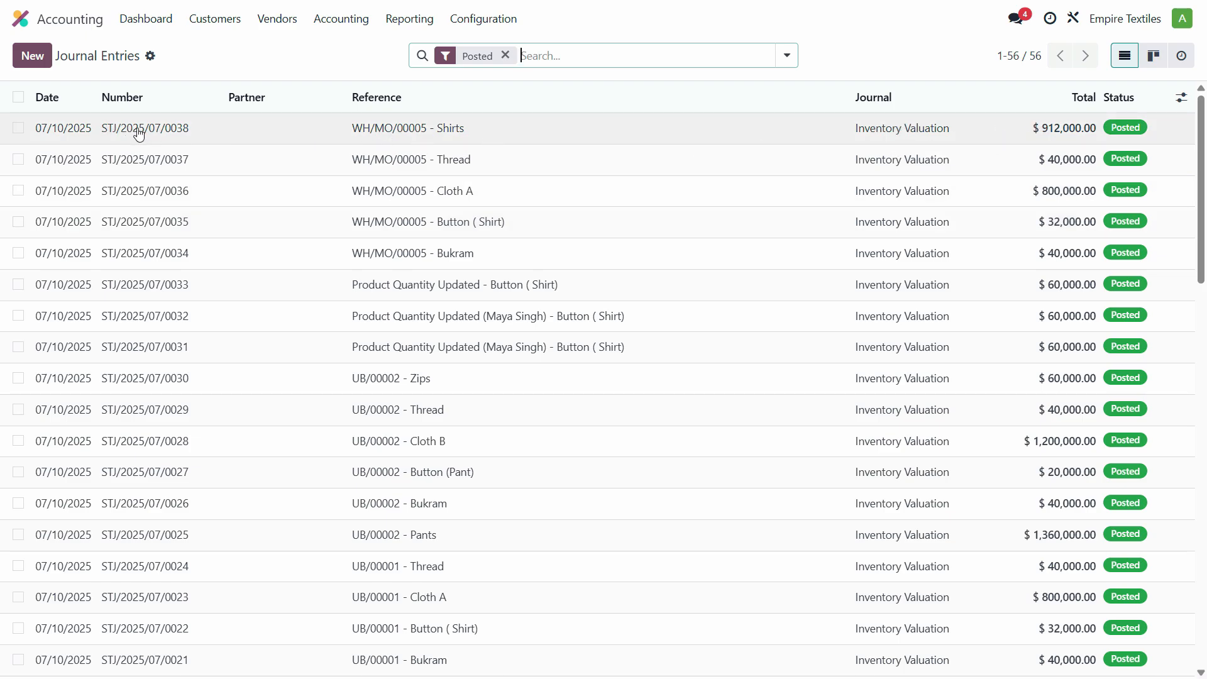
click(477, 138)
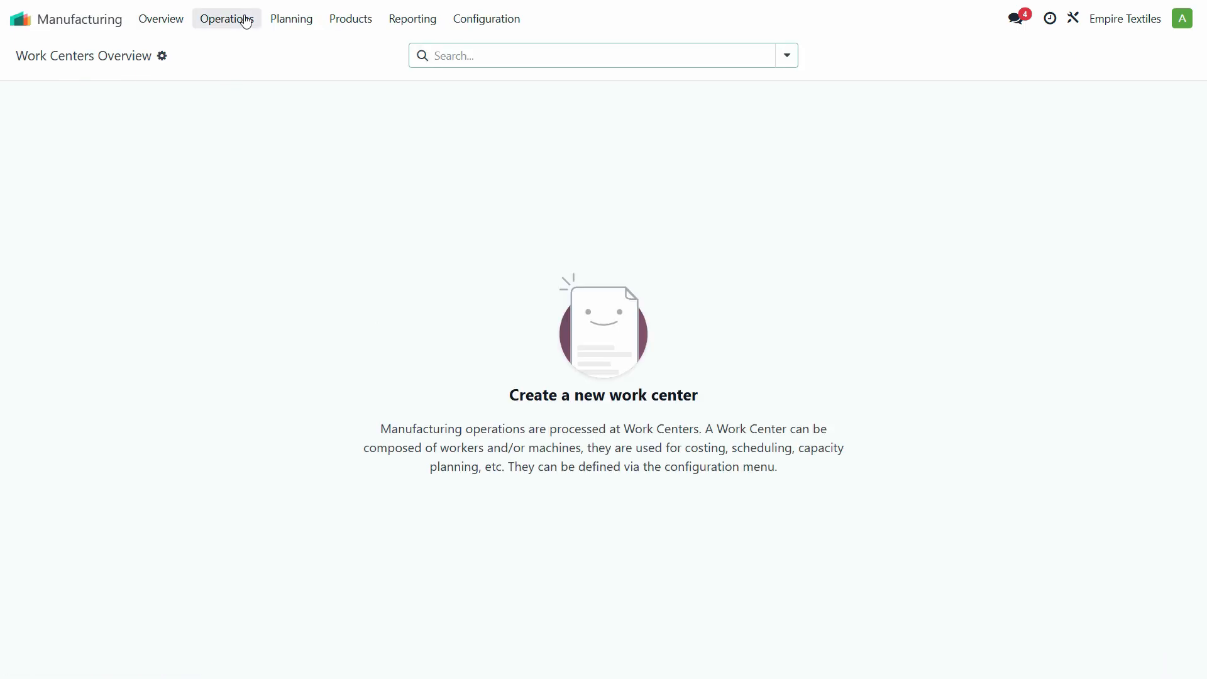
Create a new manufacturing order, consult the assembly rows in Excel, and choose Pants as the product.
click(231, 28)
click(243, 49)
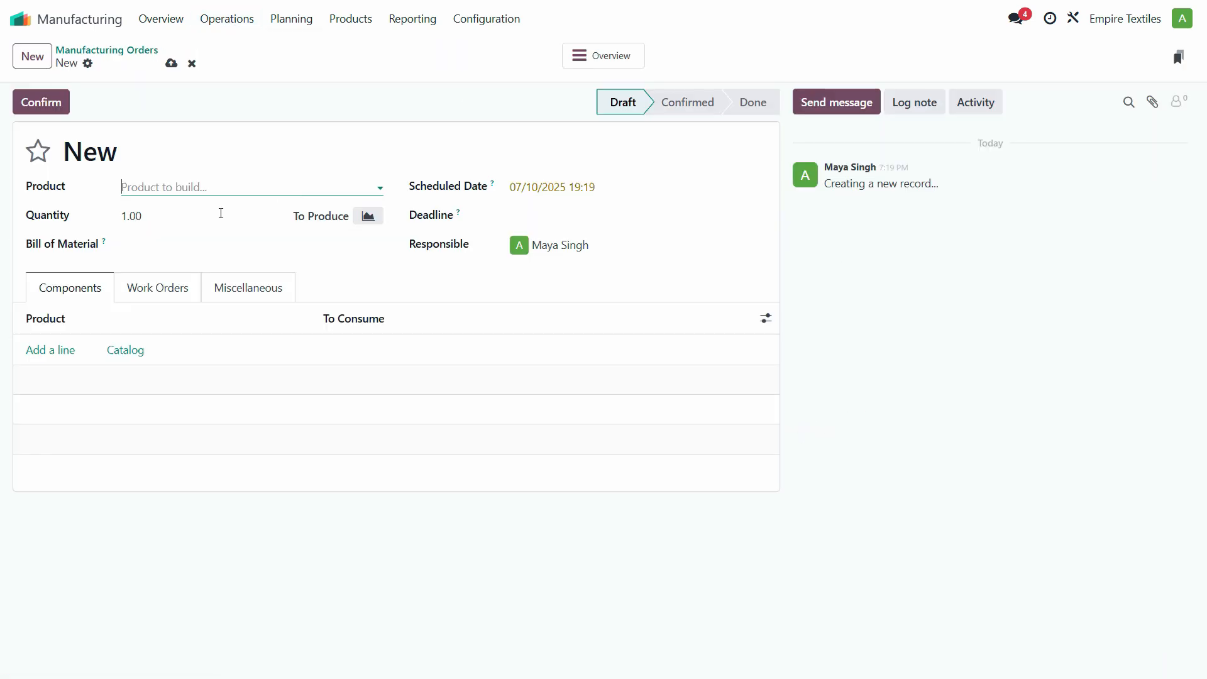
key(alt+Tab)
key(alt+Tab)
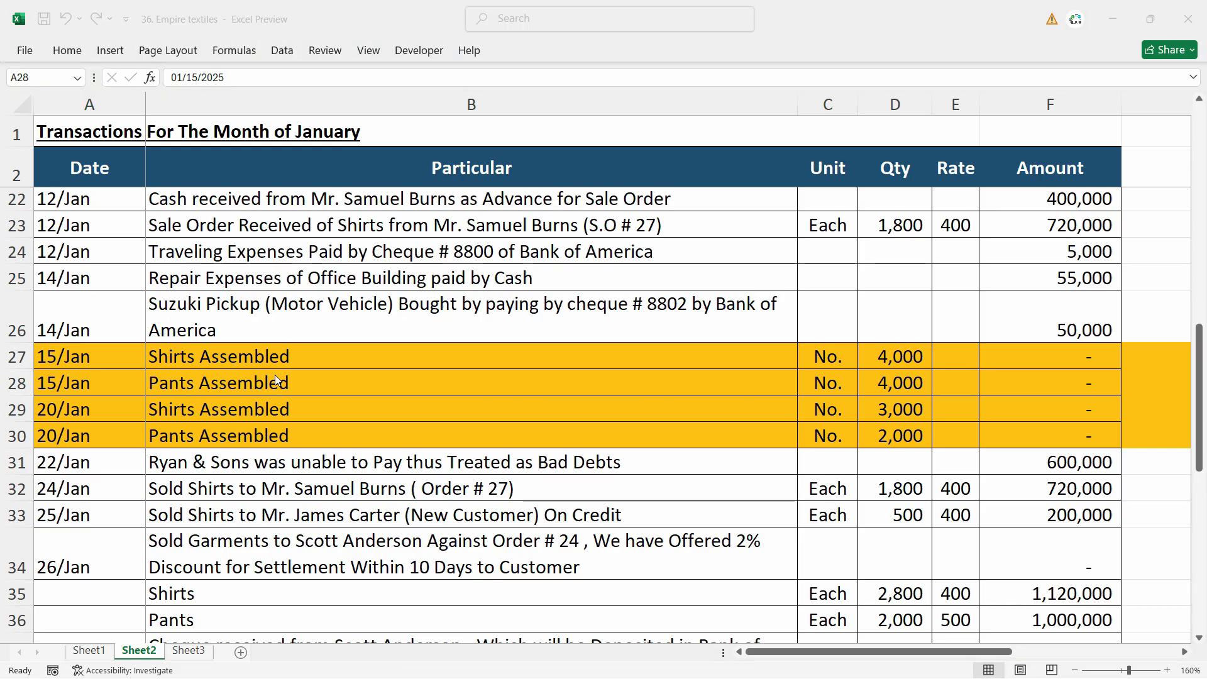
click(201, 187)
click(163, 340)
Set the Pants manufacturing order's scheduled date to 01/15/2025.
key(alt+Tab)
key(alt+Tab)
click(588, 188)
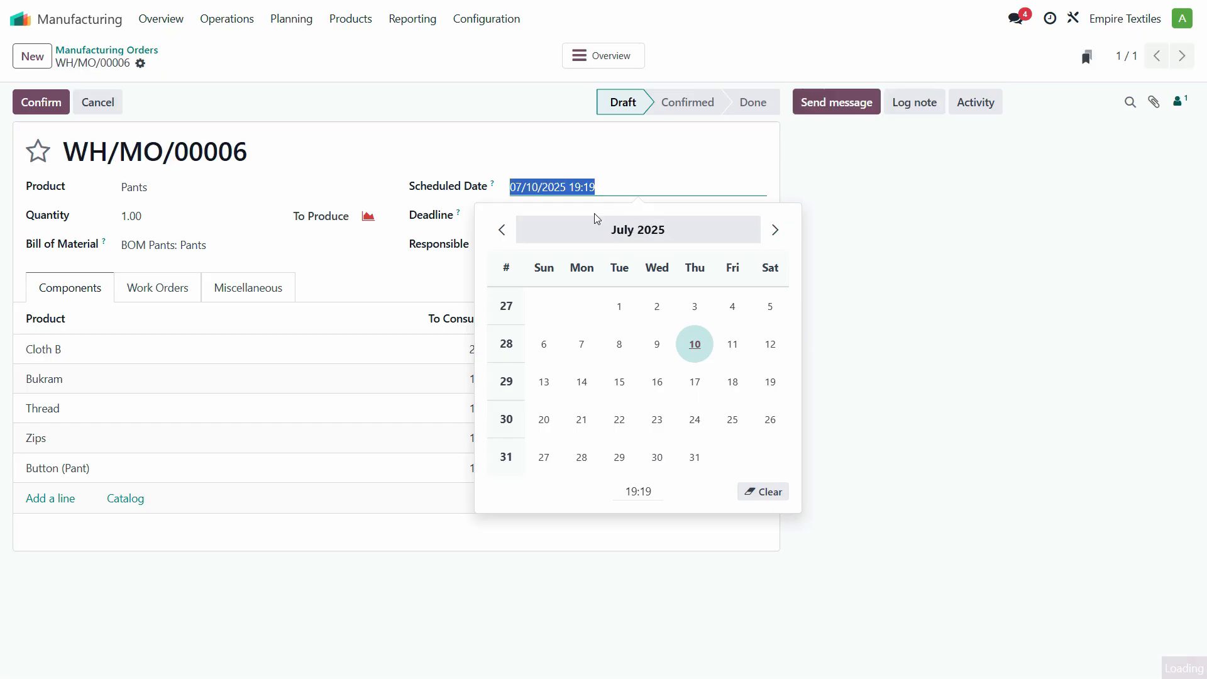
click(629, 233)
click(520, 283)
click(657, 382)
click(409, 226)
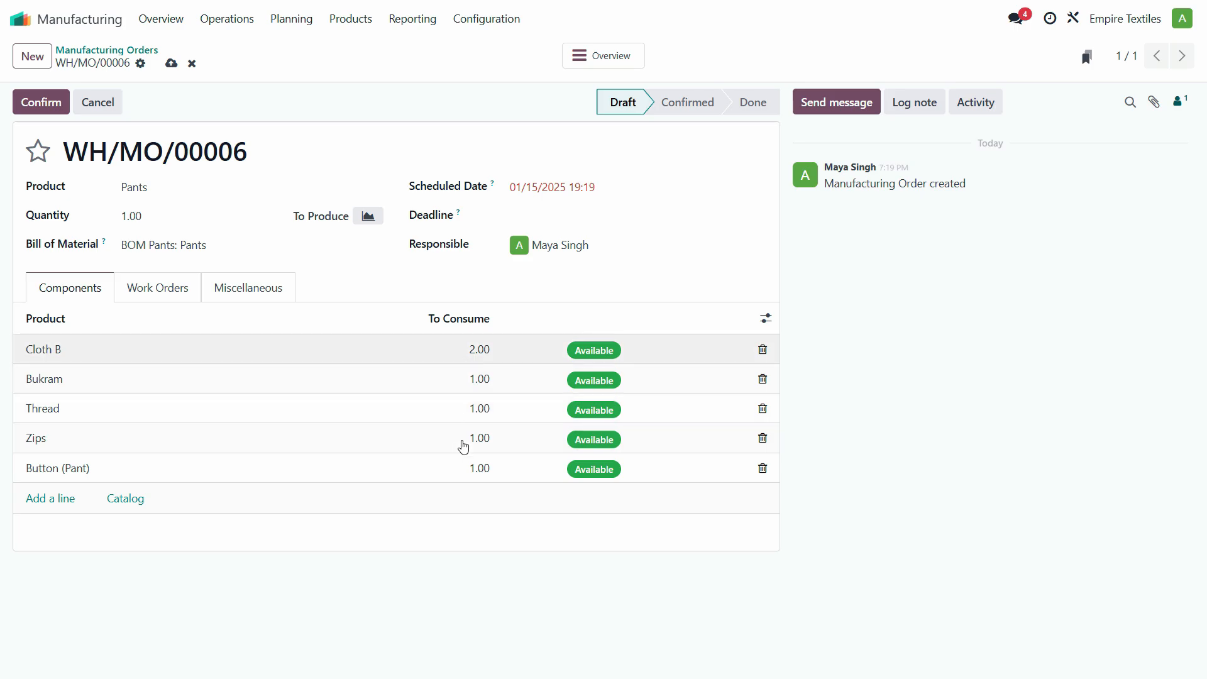
Check the 15/Jan Pants Assembled row in Excel and set the manufacturing order's quantity to 4,000.
click(162, 215)
key(alt)
key(alt+Tab)
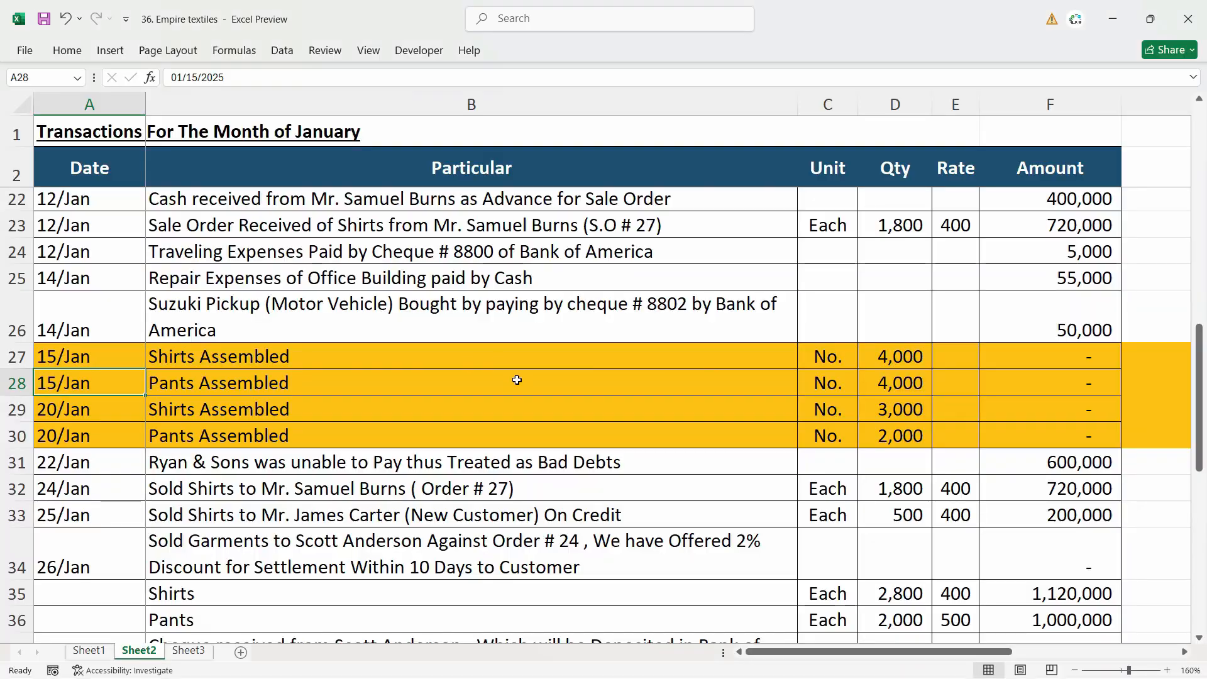
key(alt+Tab)
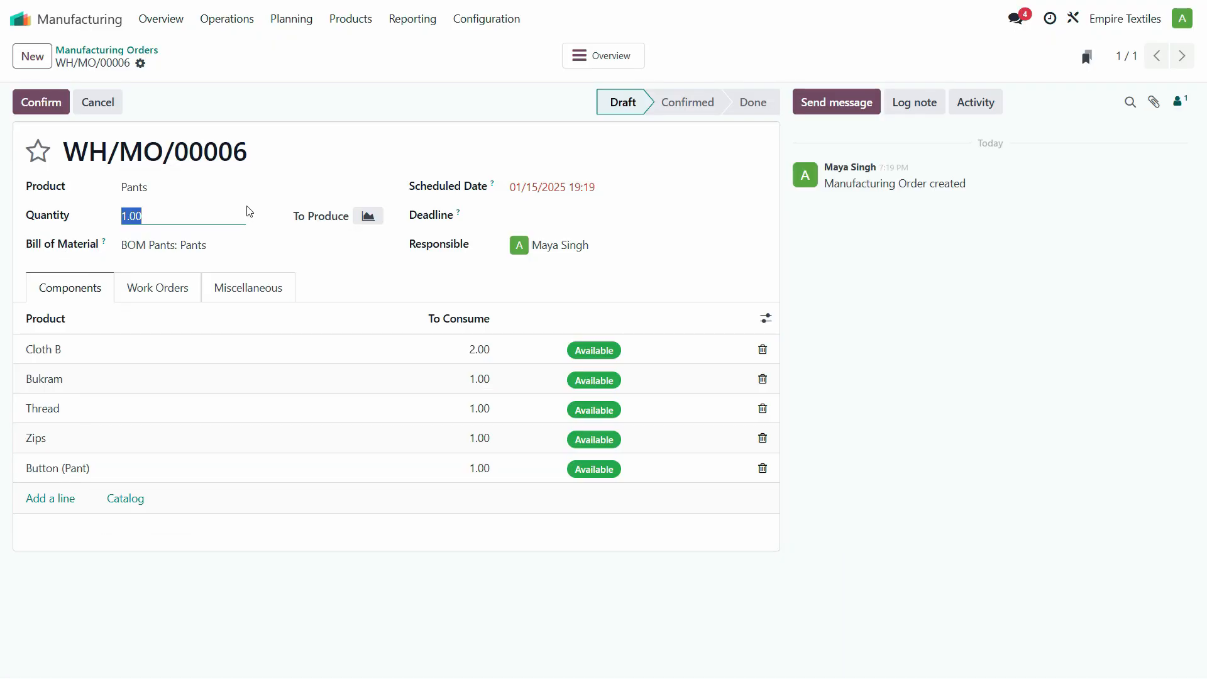
text(4000)
key(Tab)
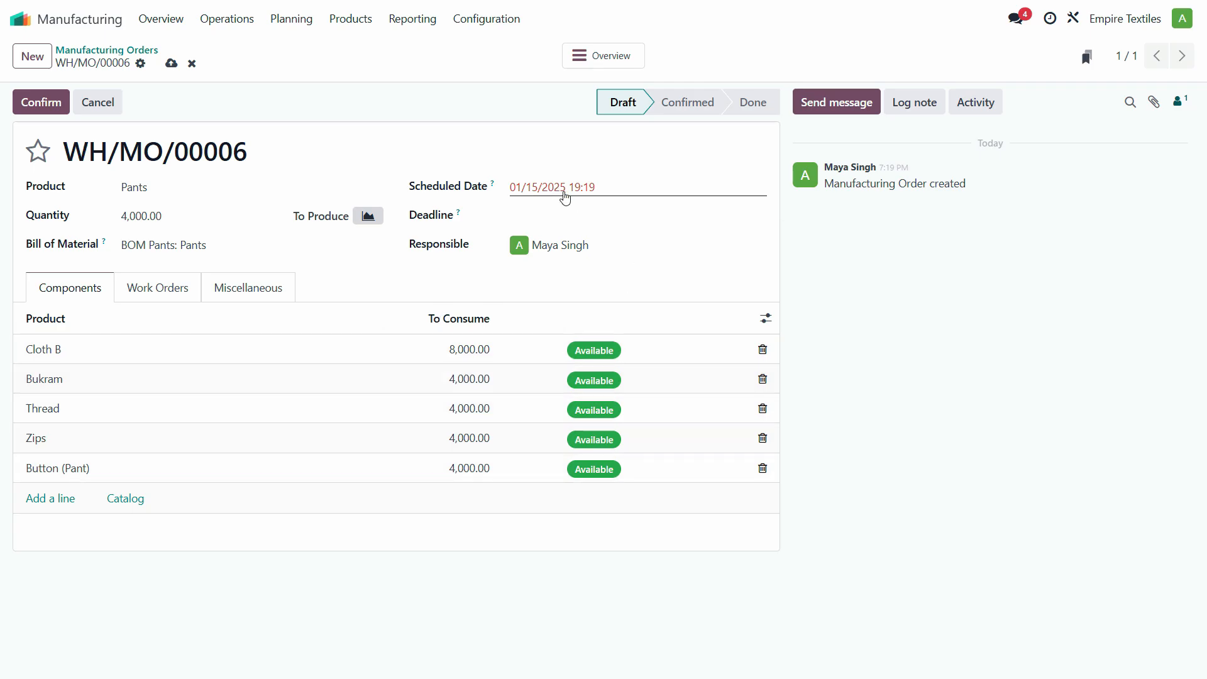
Recheck the scheduled date against the Excel sheet, then confirm the Pants manufacturing order and produce its full quantity.
click(572, 190)
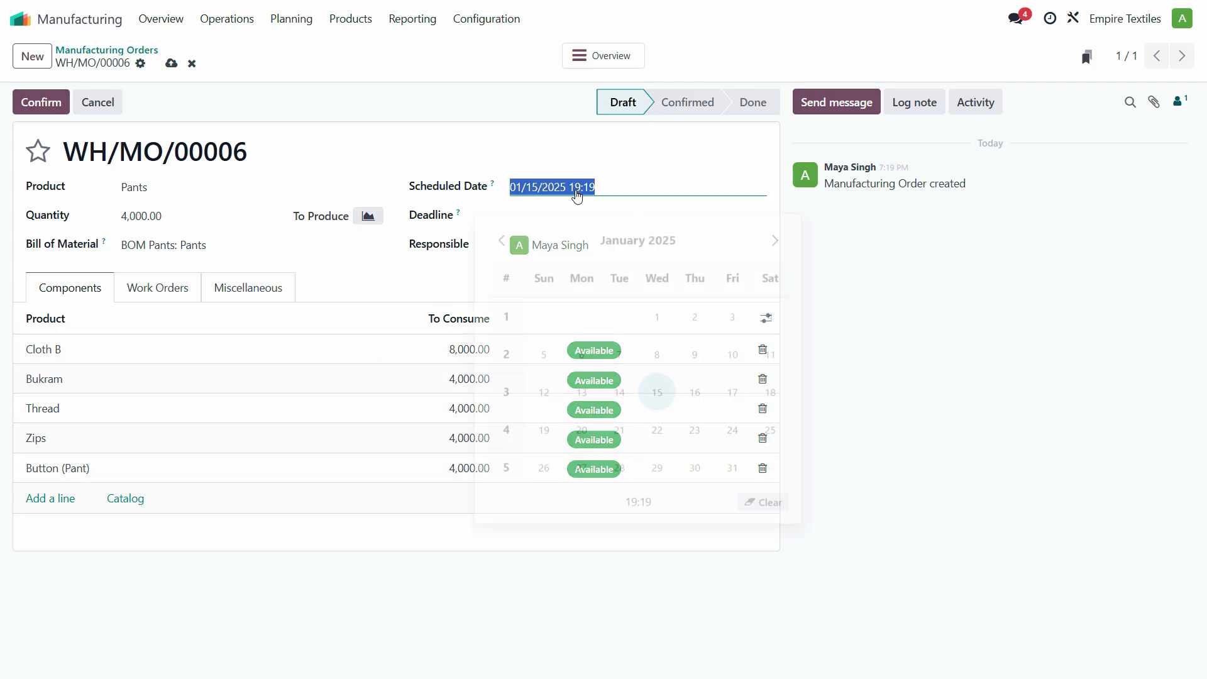
key(alt+Tab)
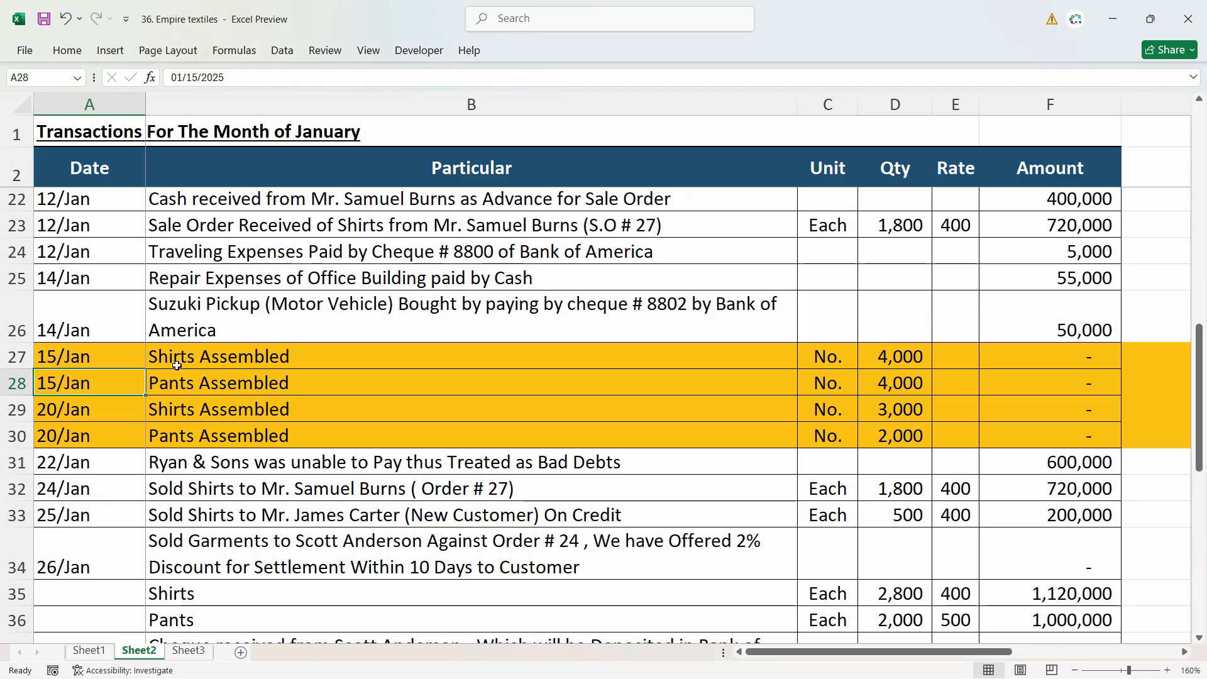
key(alt+Tab)
click(42, 104)
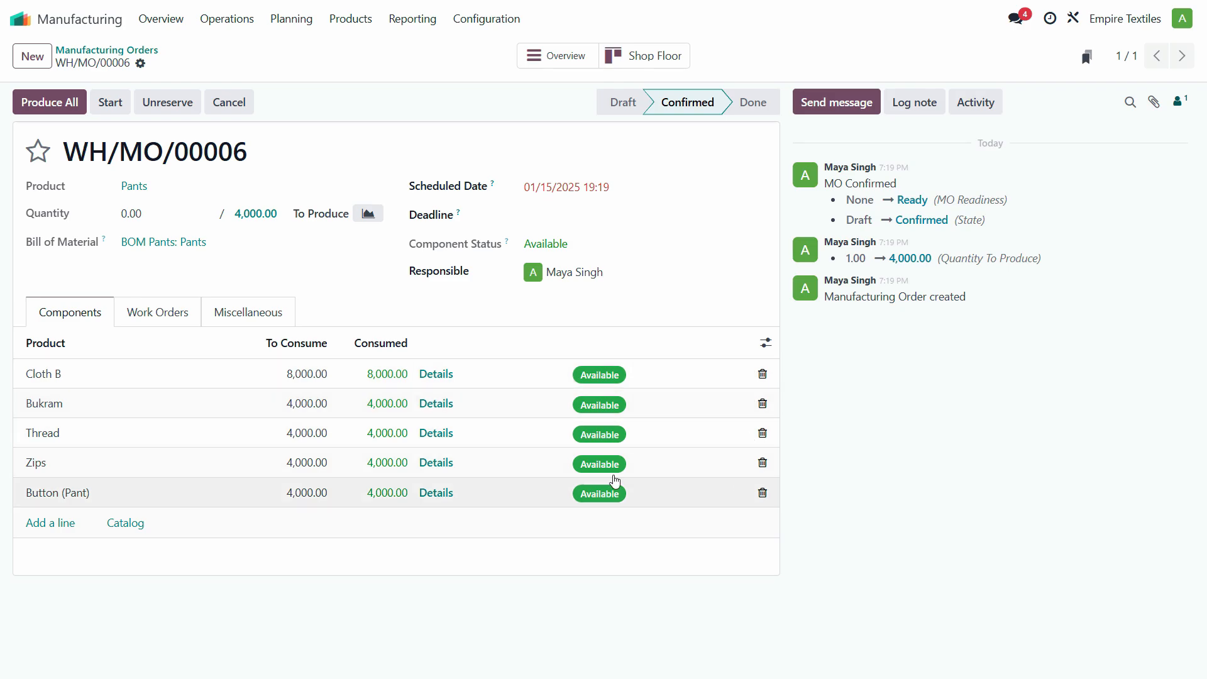
click(69, 105)
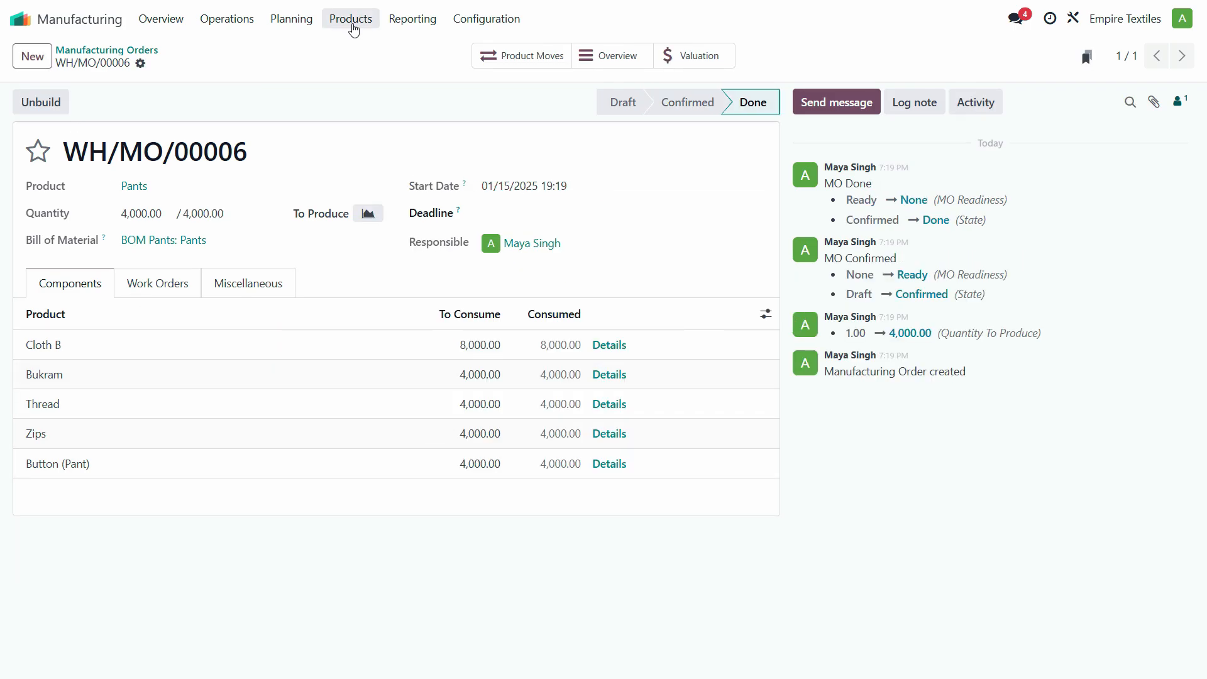
Review the on-hand quantities in the product list and examine the WH/MO/00006 - Pants journal entry in the Accounting app.
click(352, 20)
click(362, 51)
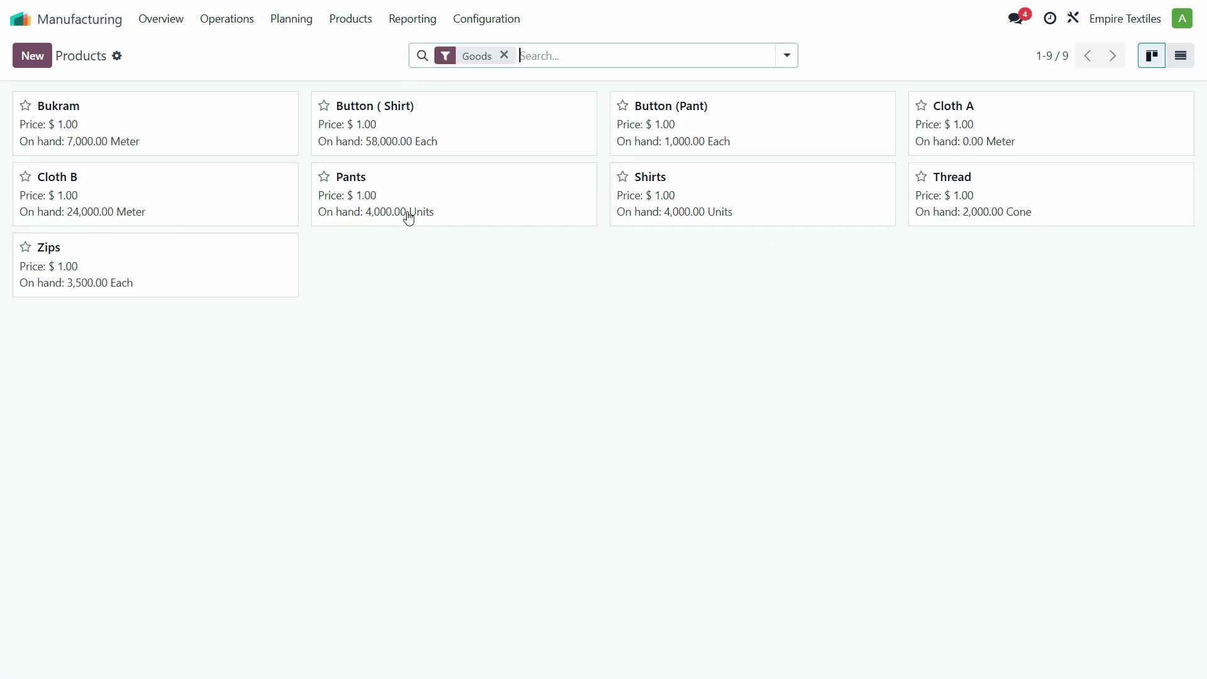
click(71, 28)
click(441, 251)
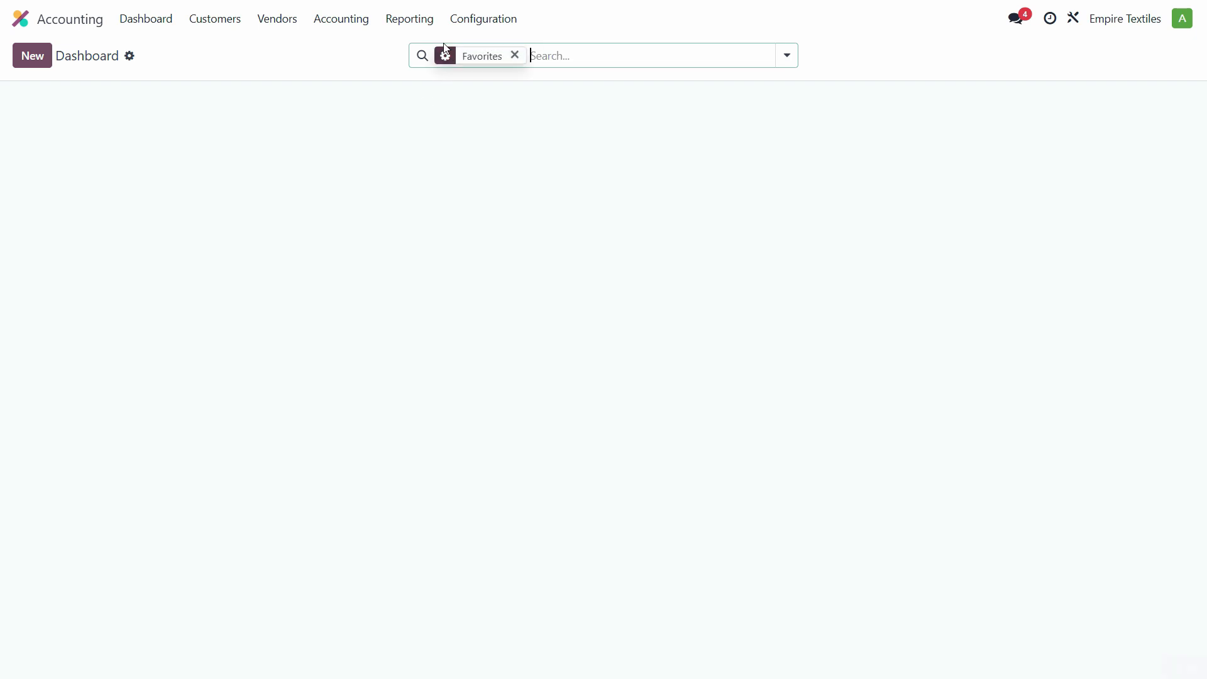
click(358, 22)
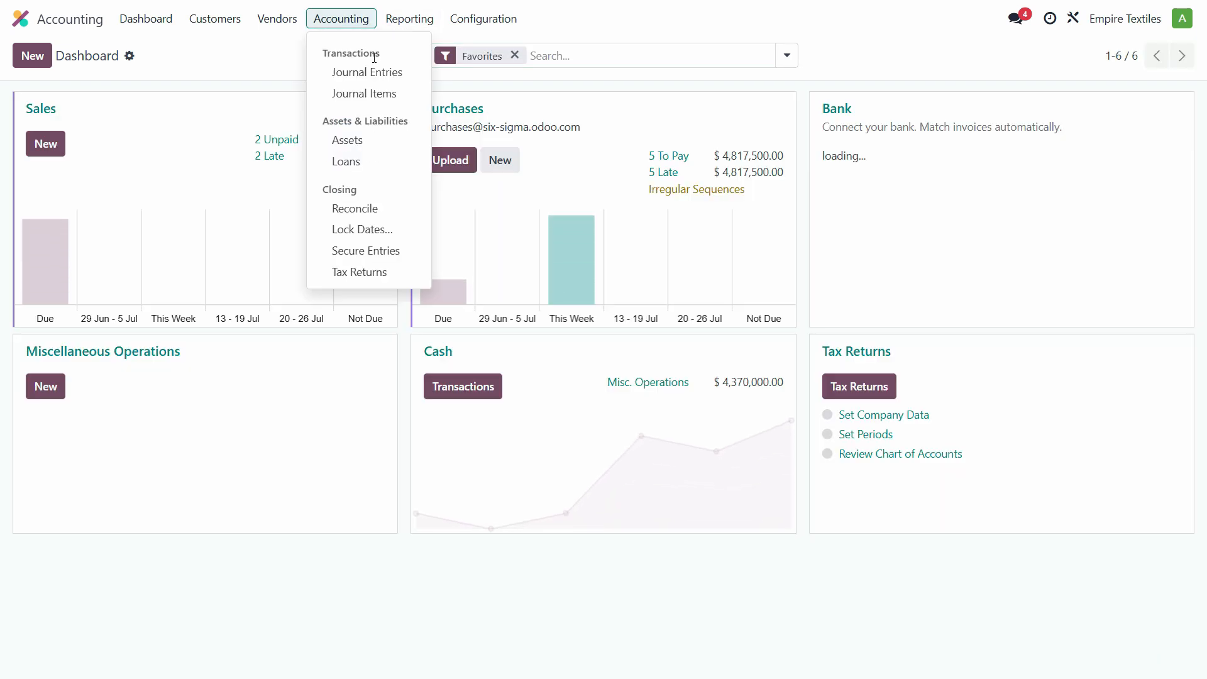
click(367, 73)
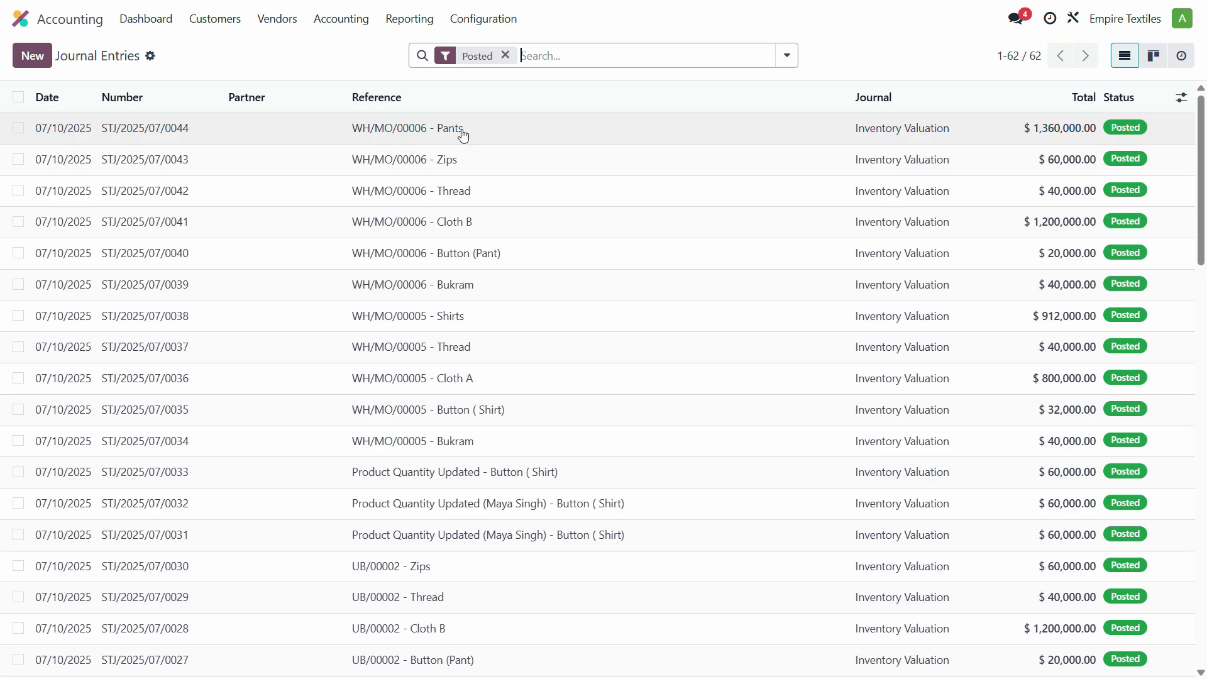
click(463, 136)
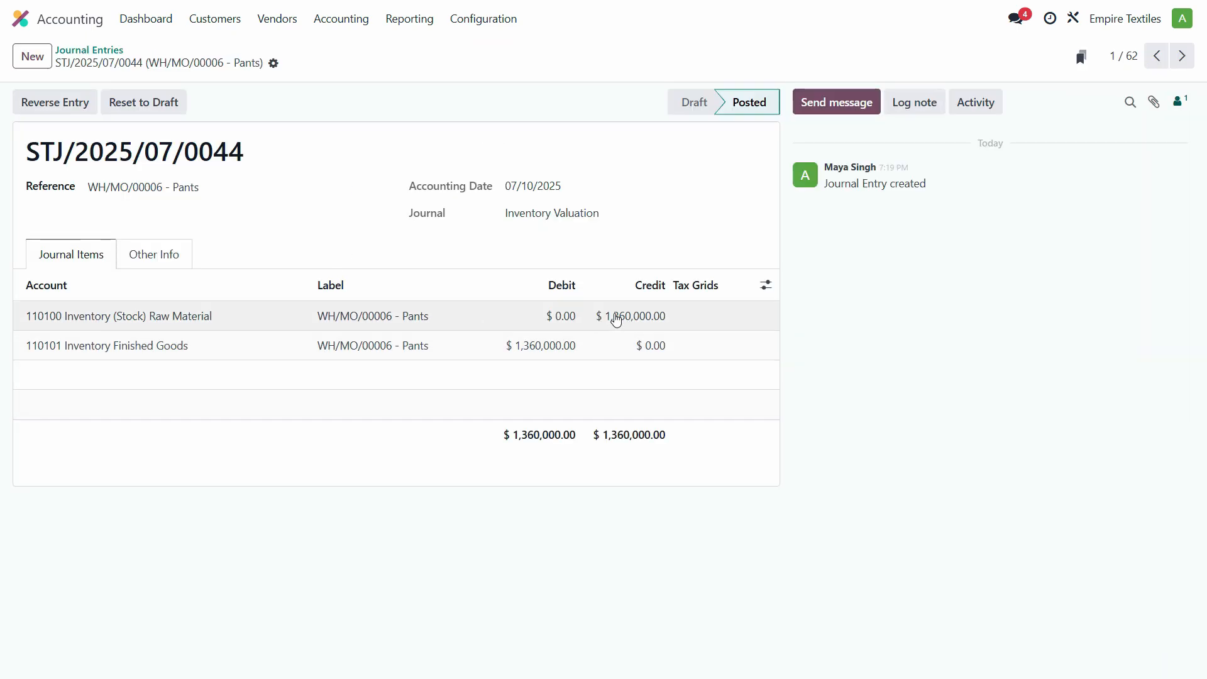
Return to the Manufacturing app and create another manufacturing order.
click(20, 19)
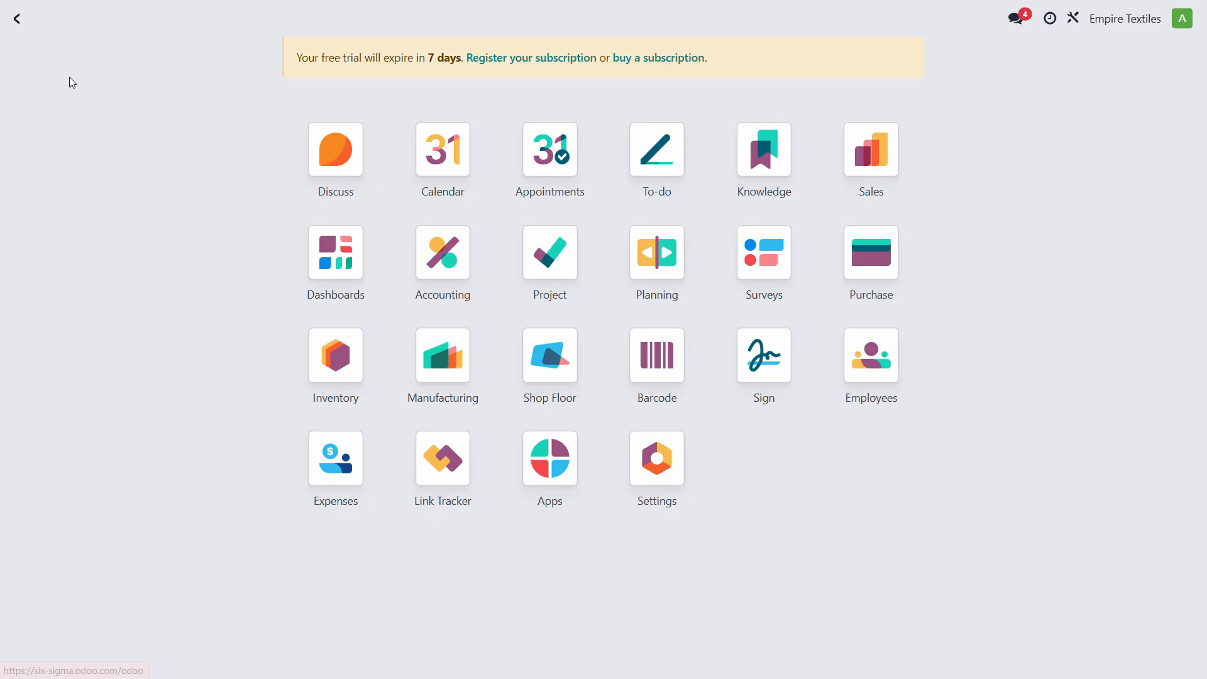
click(442, 376)
click(238, 24)
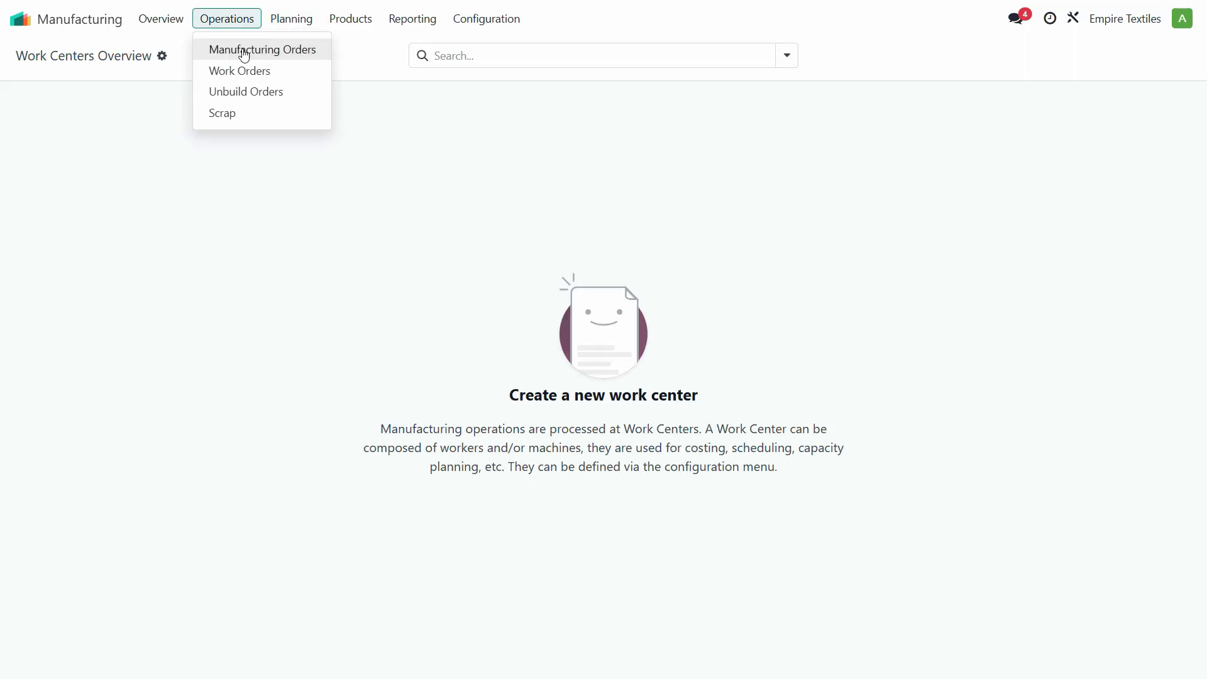
click(242, 50)
click(35, 57)
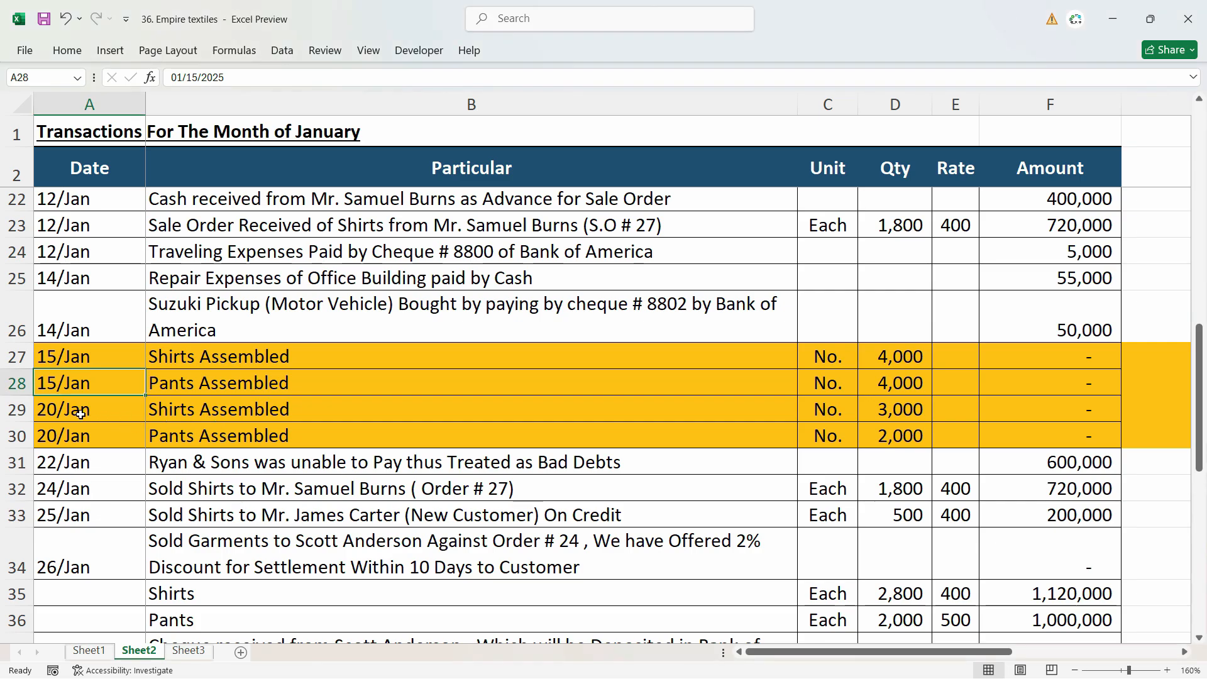
Examine the date, item and unit of the 20/Jan Shirts Assembled row in the Excel sheet.
click(81, 415)
click(256, 414)
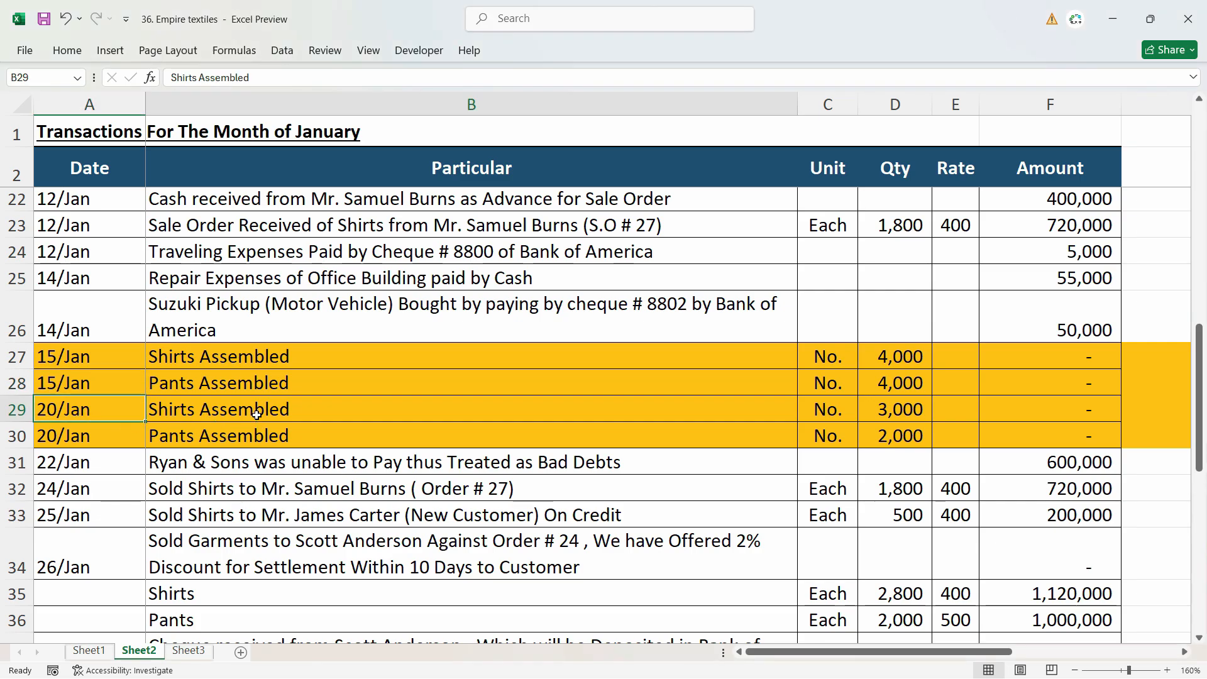
click(105, 415)
click(165, 411)
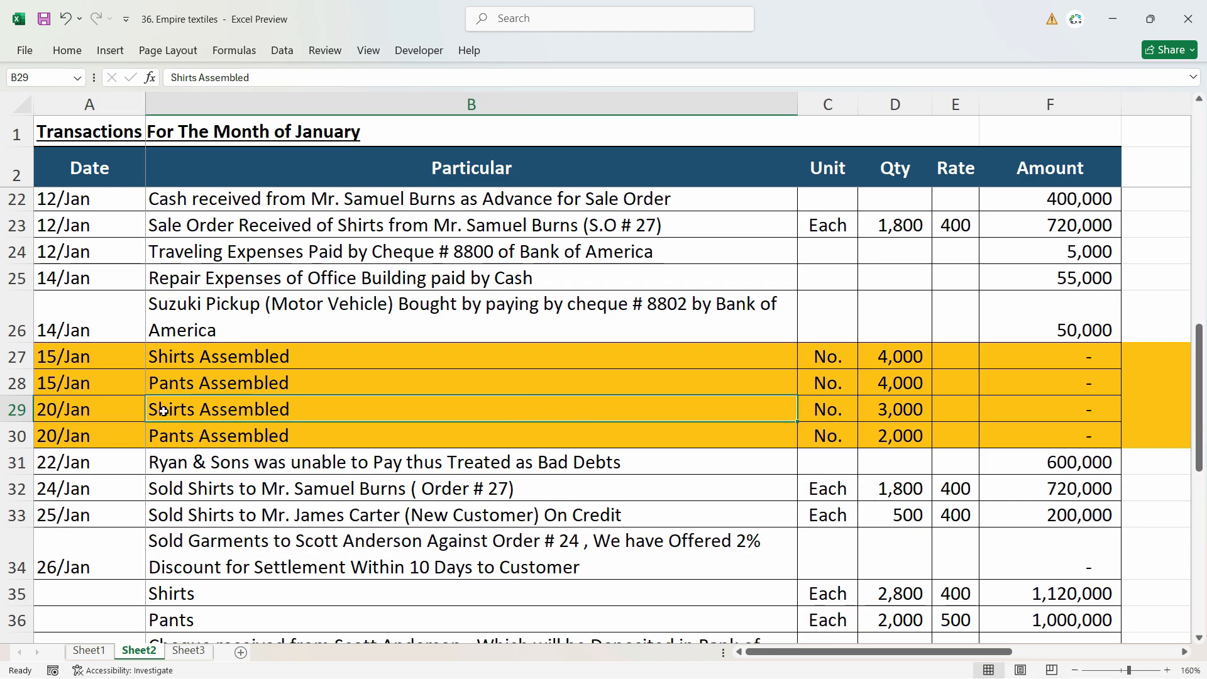
click(109, 409)
click(166, 413)
click(106, 413)
click(164, 413)
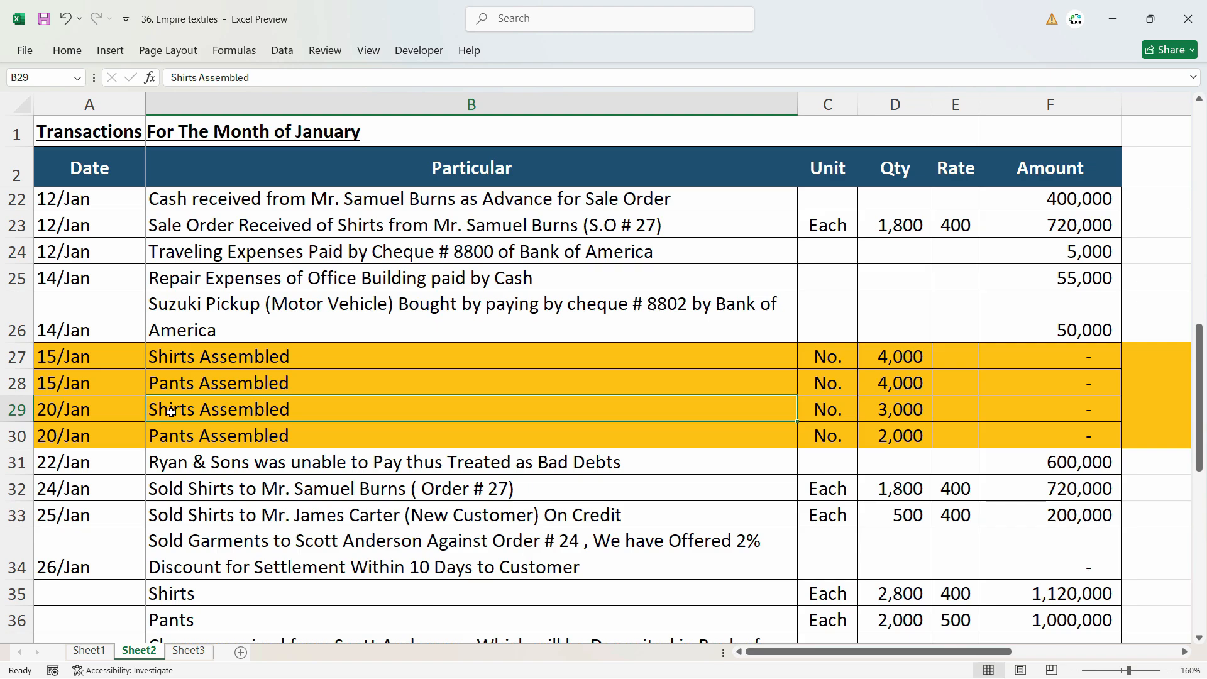
click(133, 413)
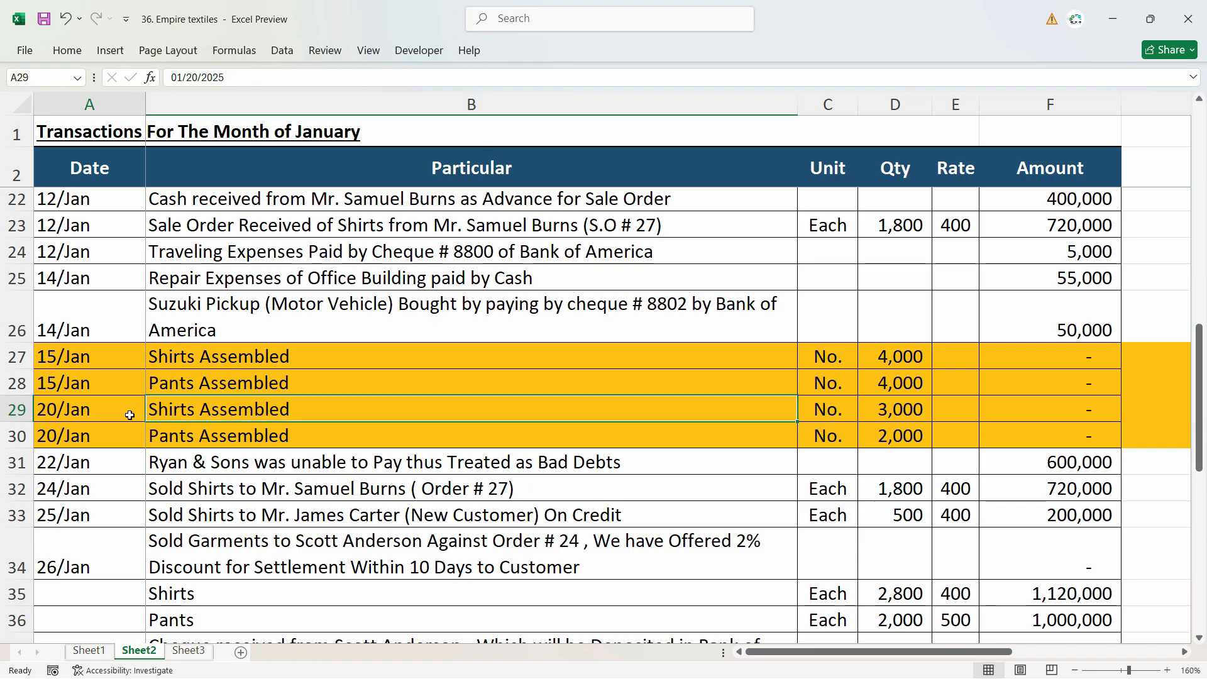
click(202, 413)
click(842, 414)
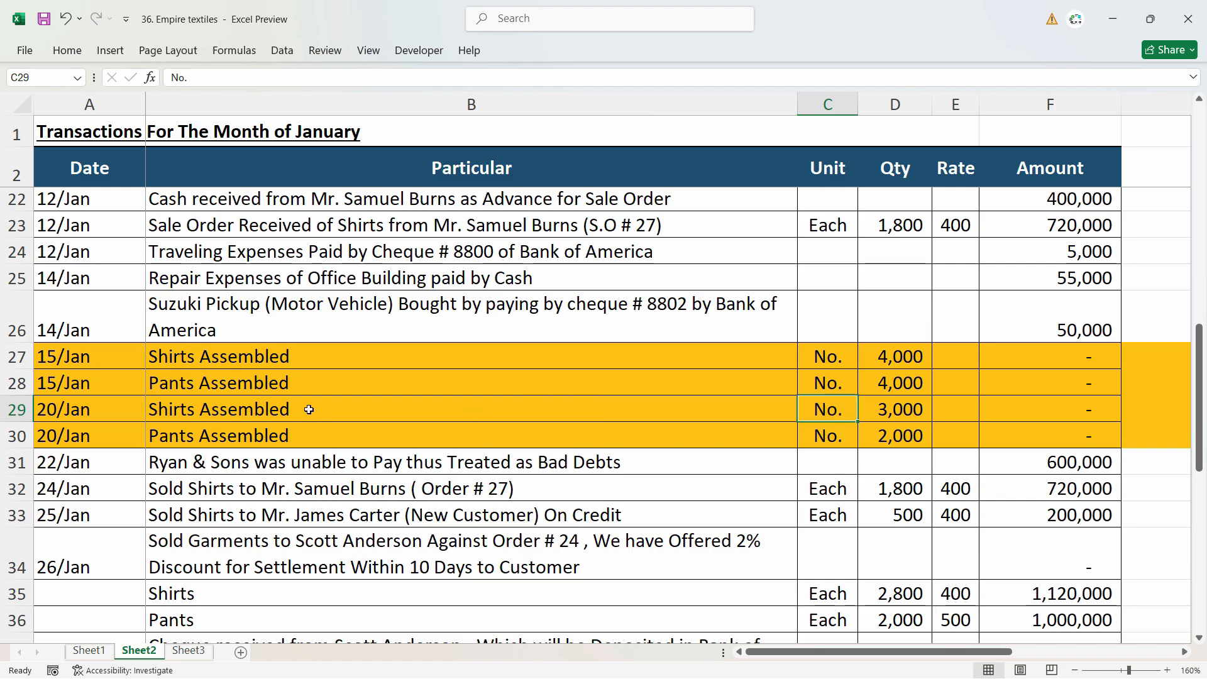
click(109, 409)
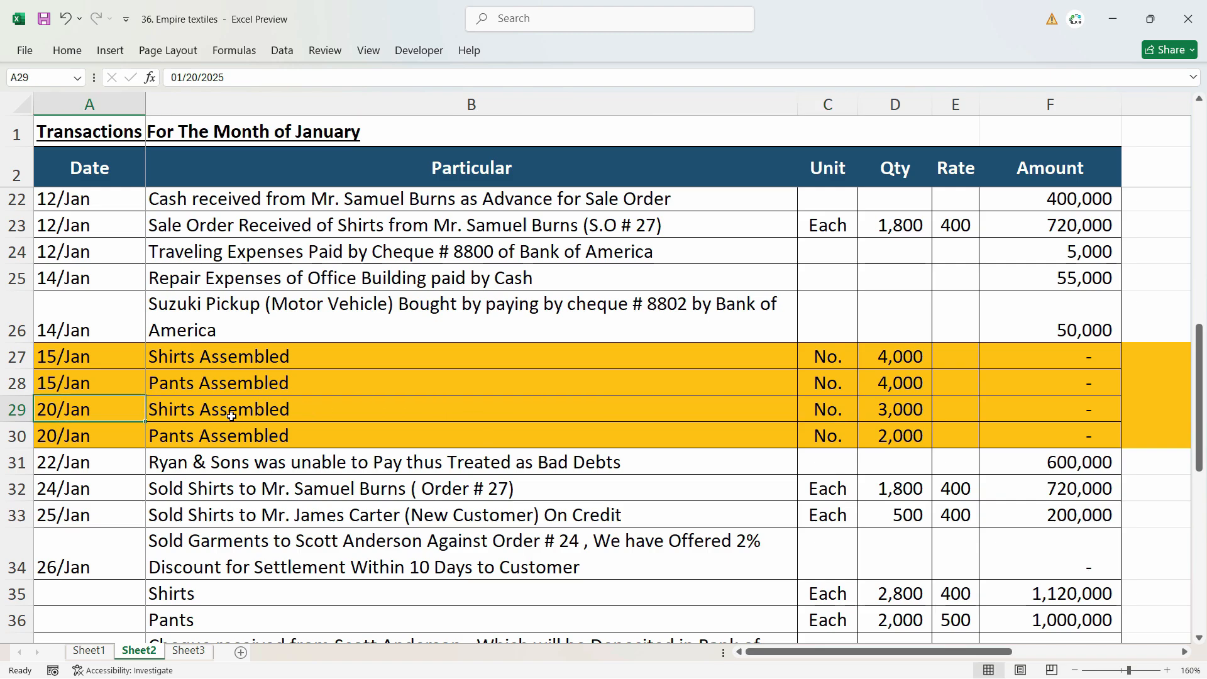
click(231, 416)
click(89, 421)
click(264, 405)
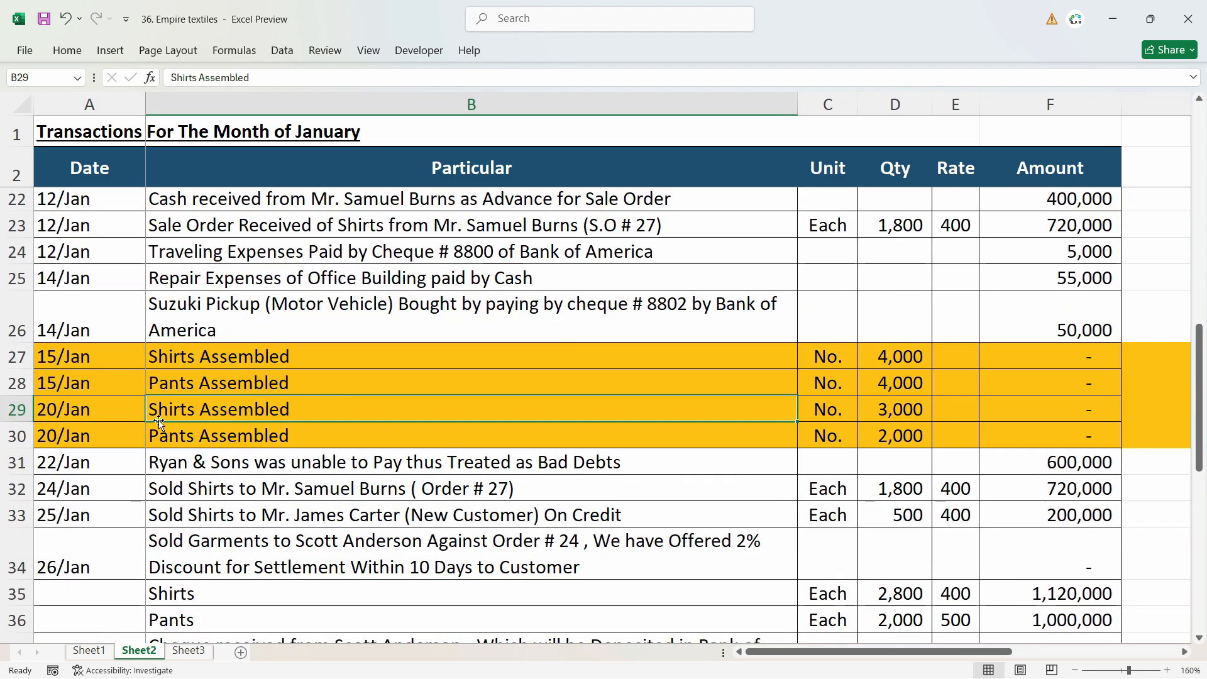
click(130, 414)
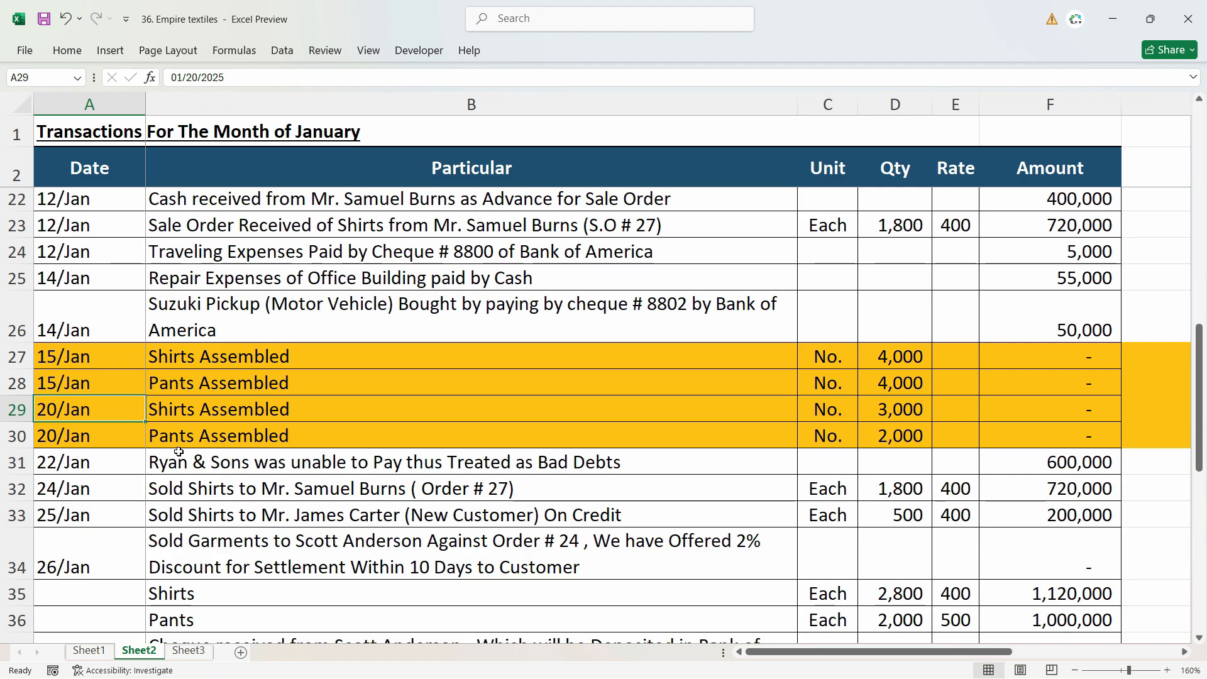
click(227, 412)
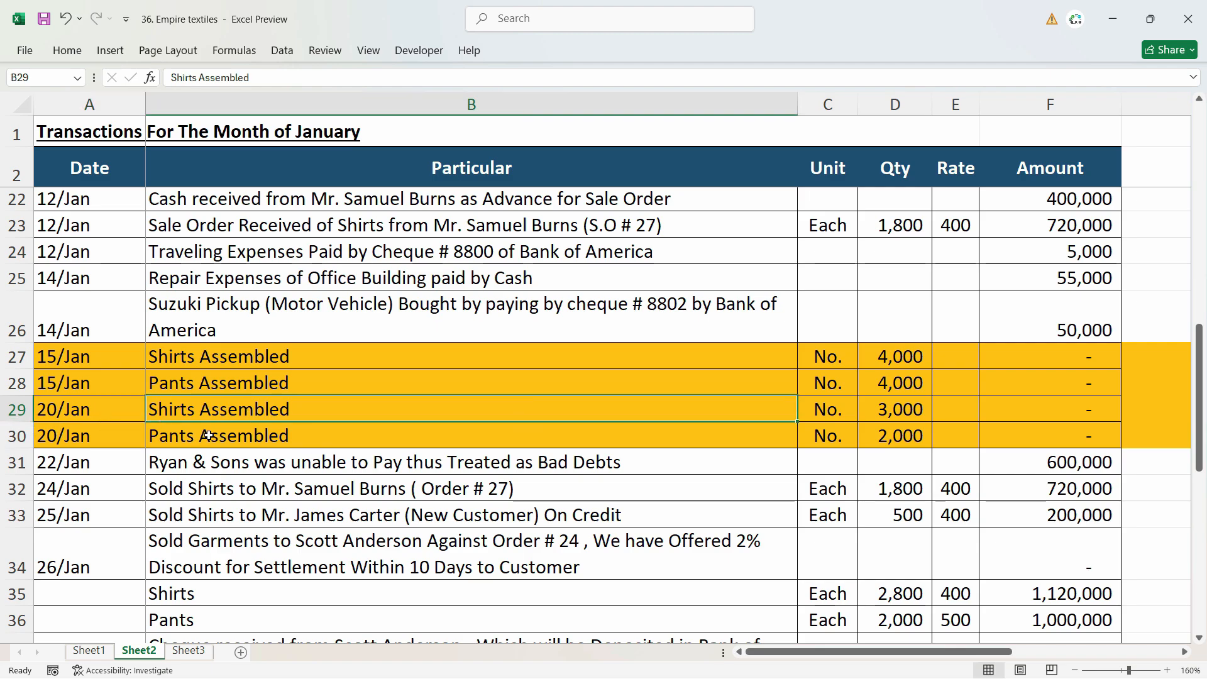
click(131, 412)
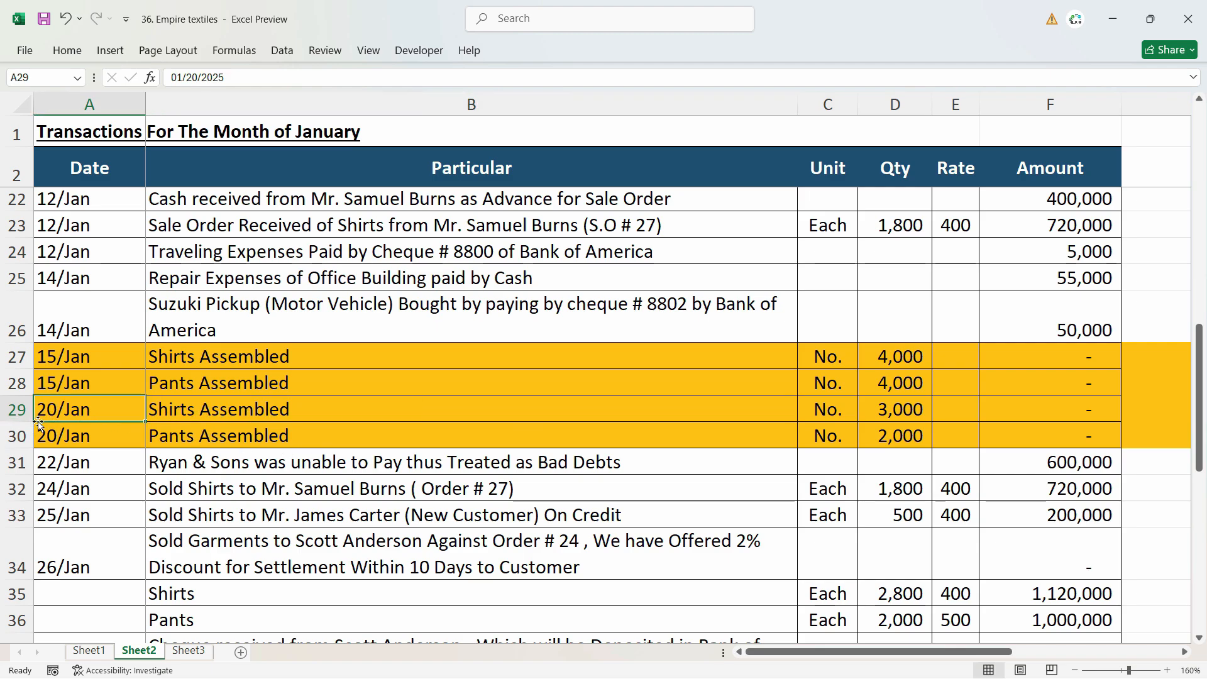
click(258, 411)
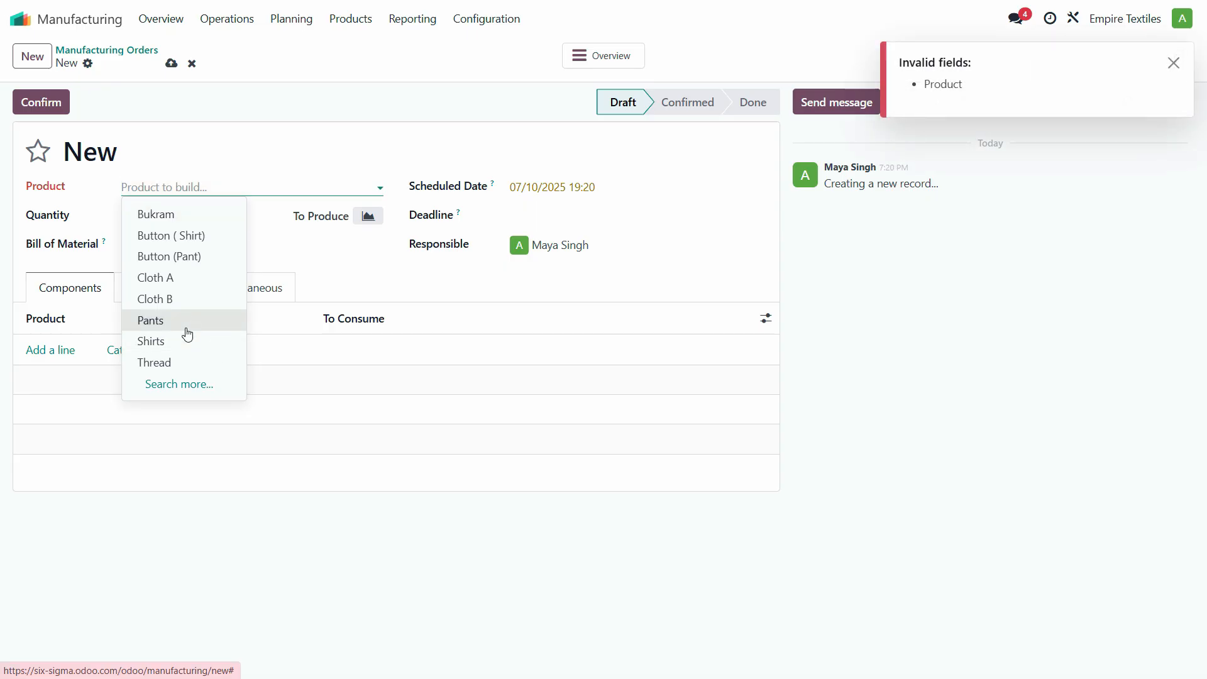
Choose Shirts as the new manufacturing order's product, then open the Cloth A product in the Inventory app.
click(186, 338)
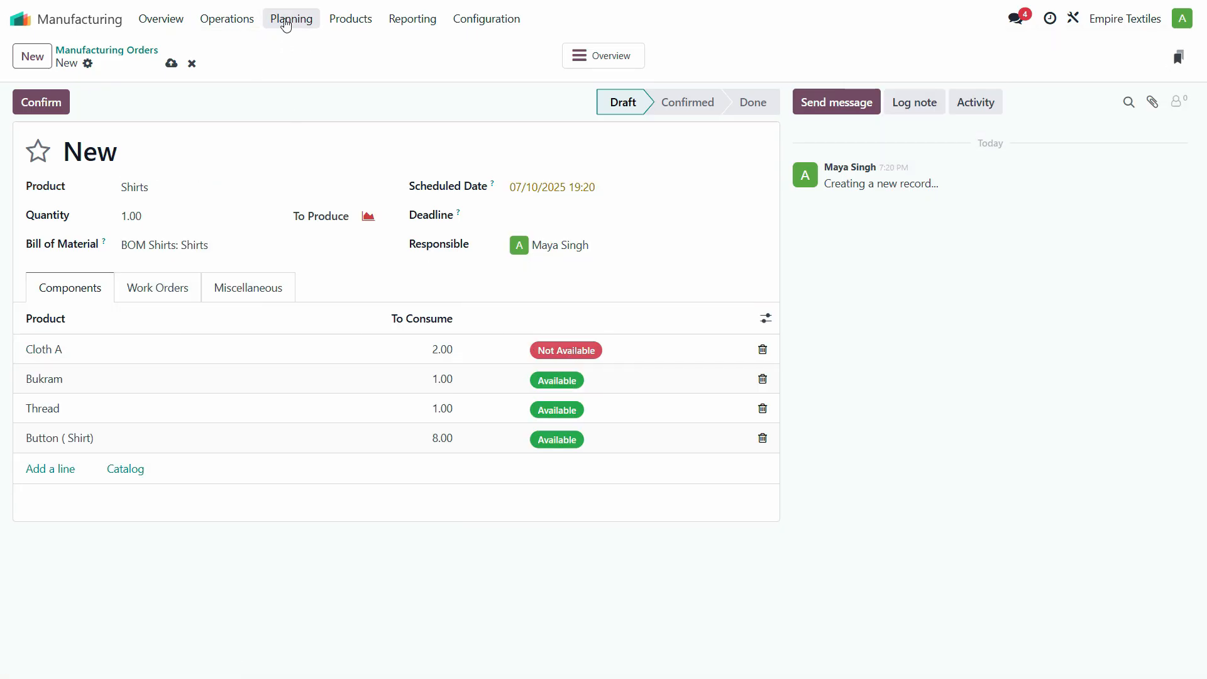
click(29, 20)
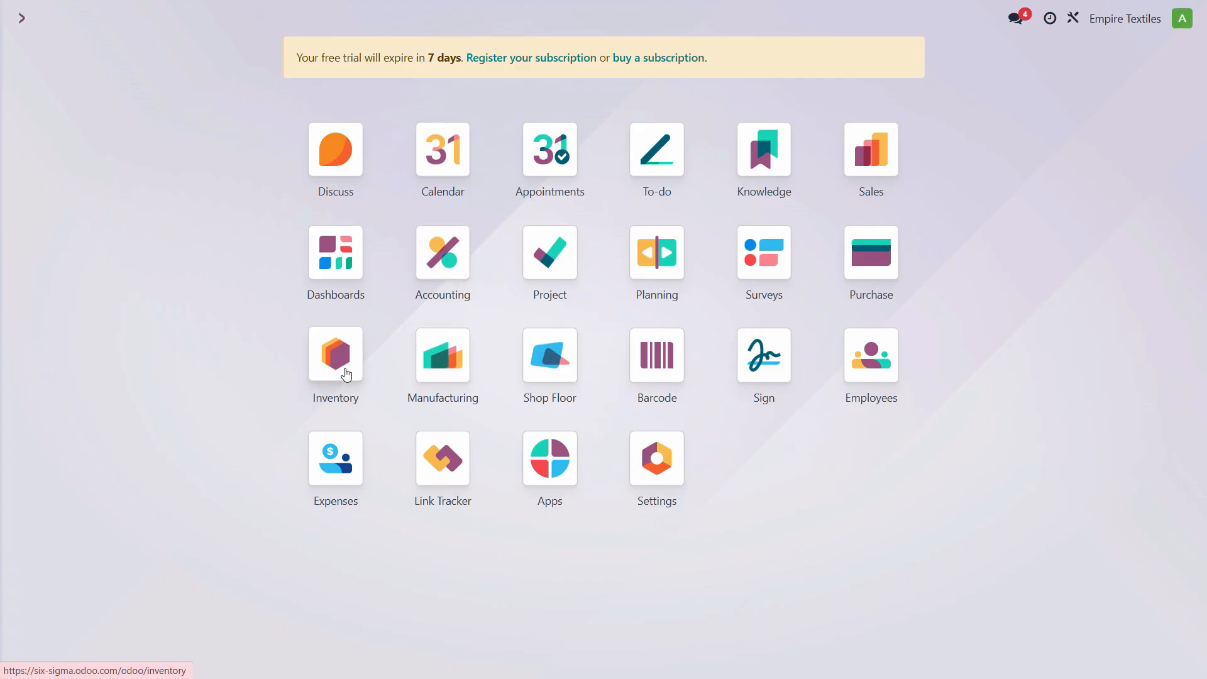
click(346, 373)
click(252, 22)
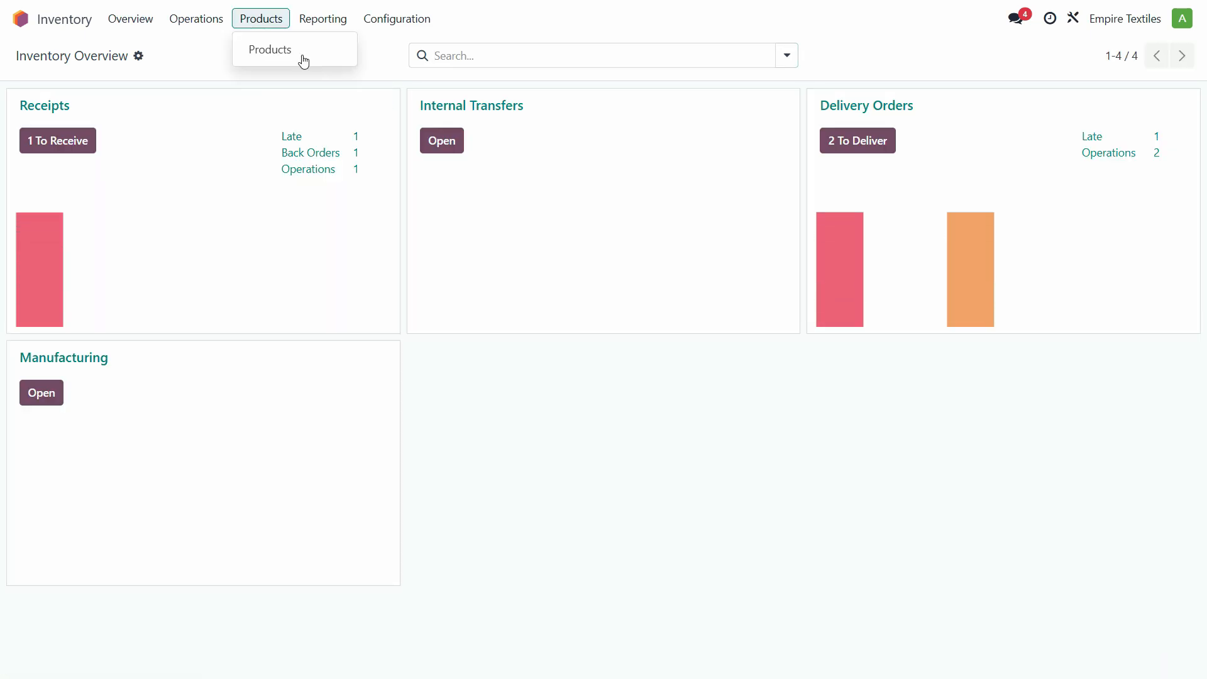
click(297, 57)
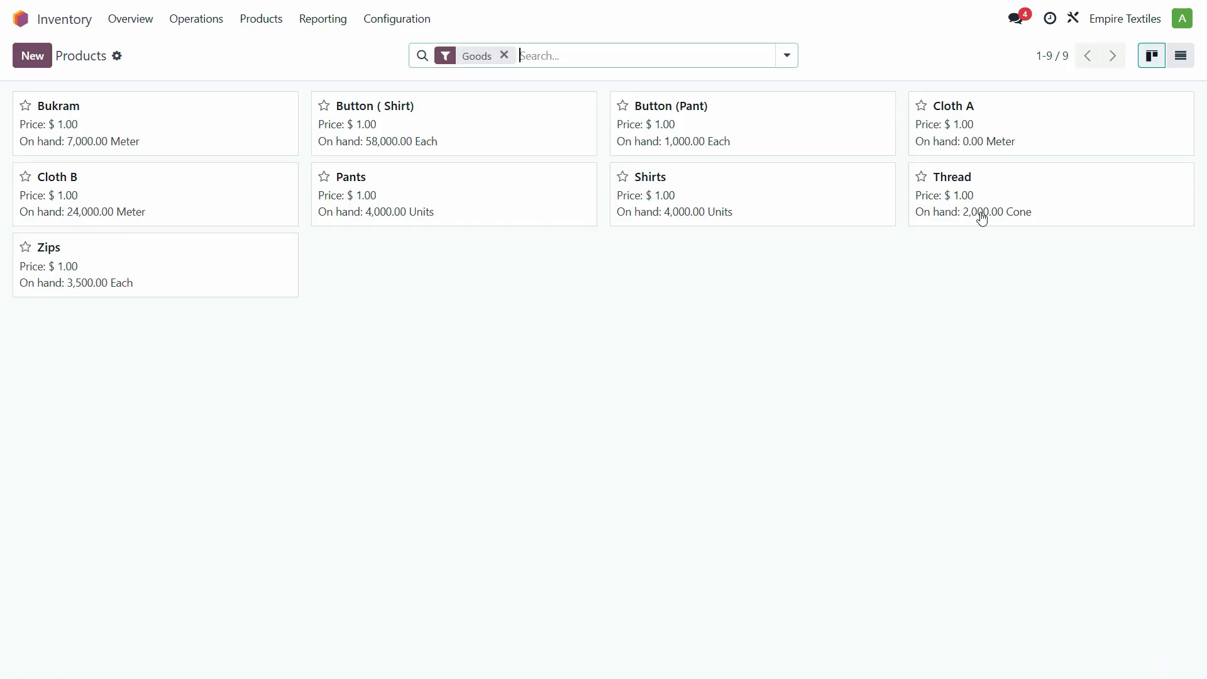
click(1039, 143)
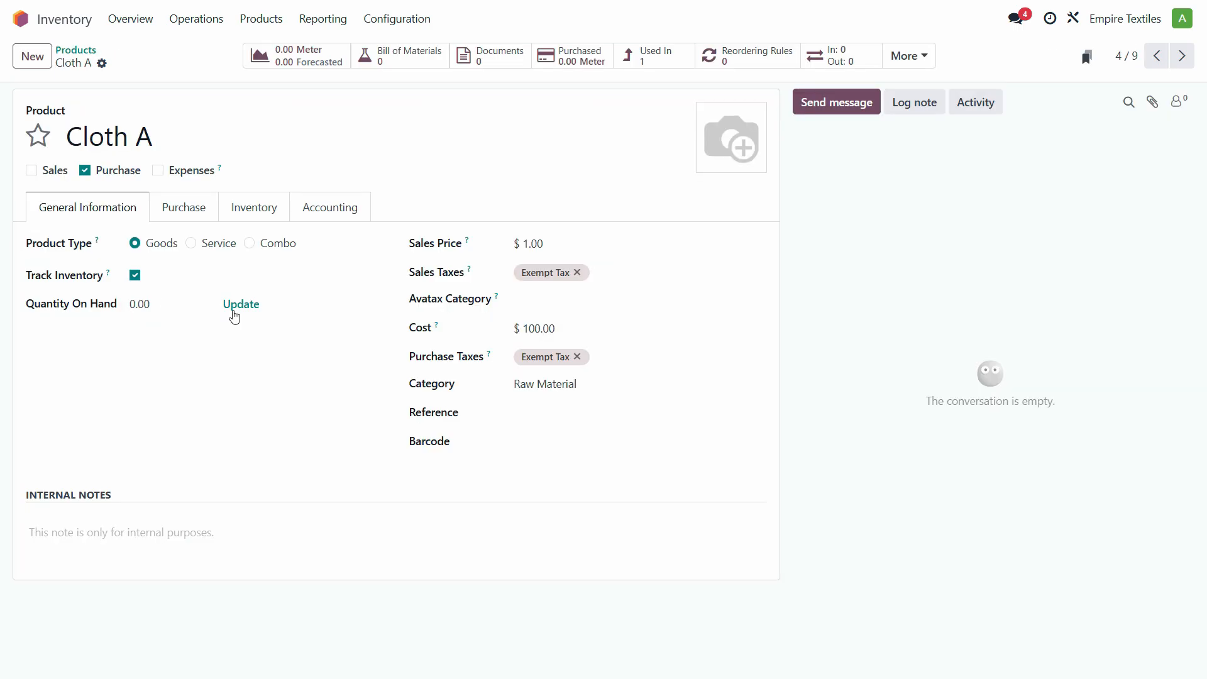
Set Cloth A's on-hand quantity in WH/Stock to 10,000 and review the stock in the product list.
click(234, 316)
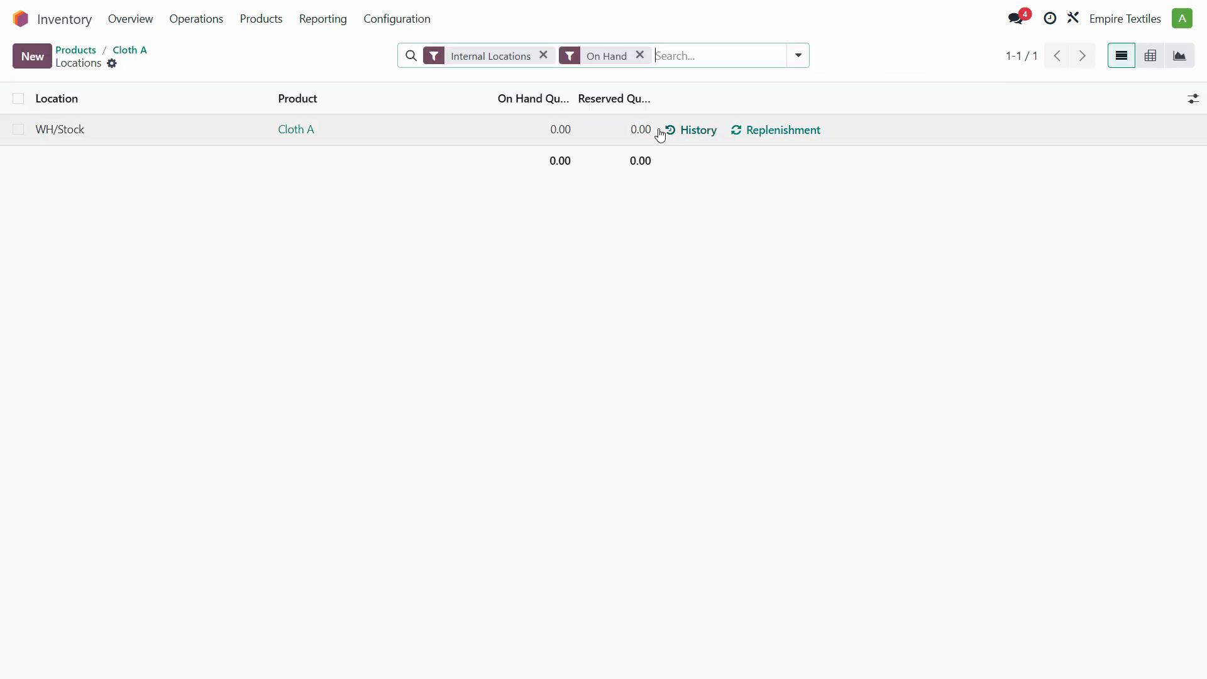
click(559, 130)
key(alt+Tab)
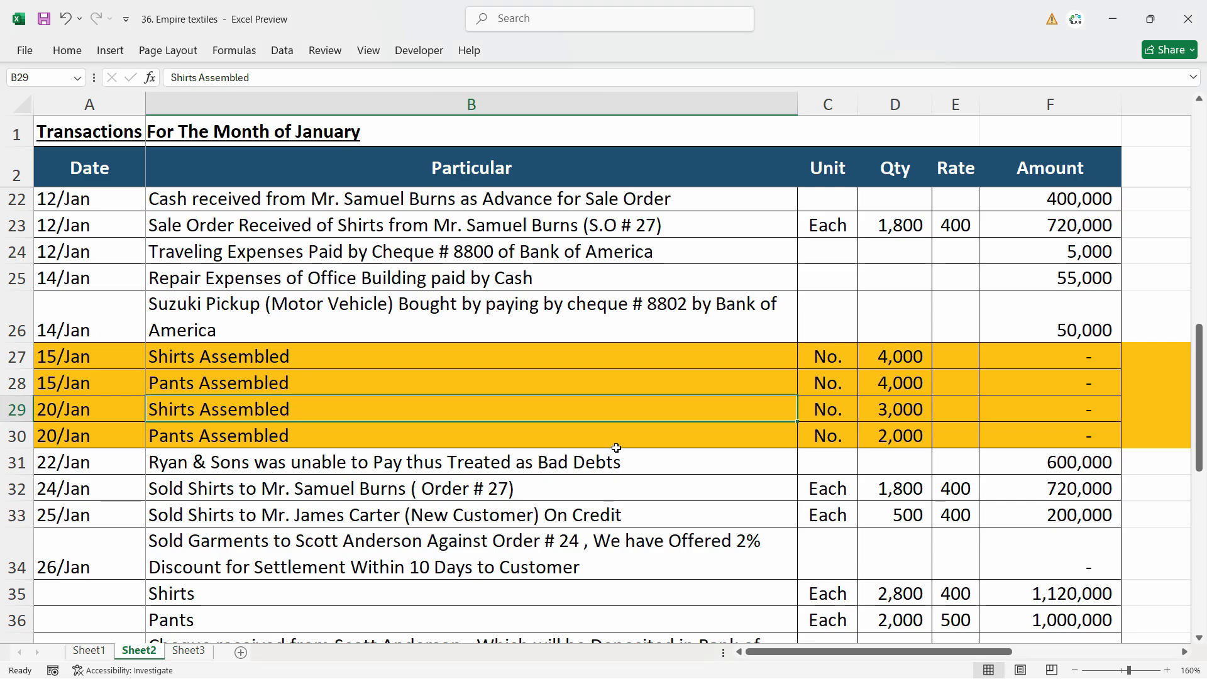
click(899, 435)
click(565, 415)
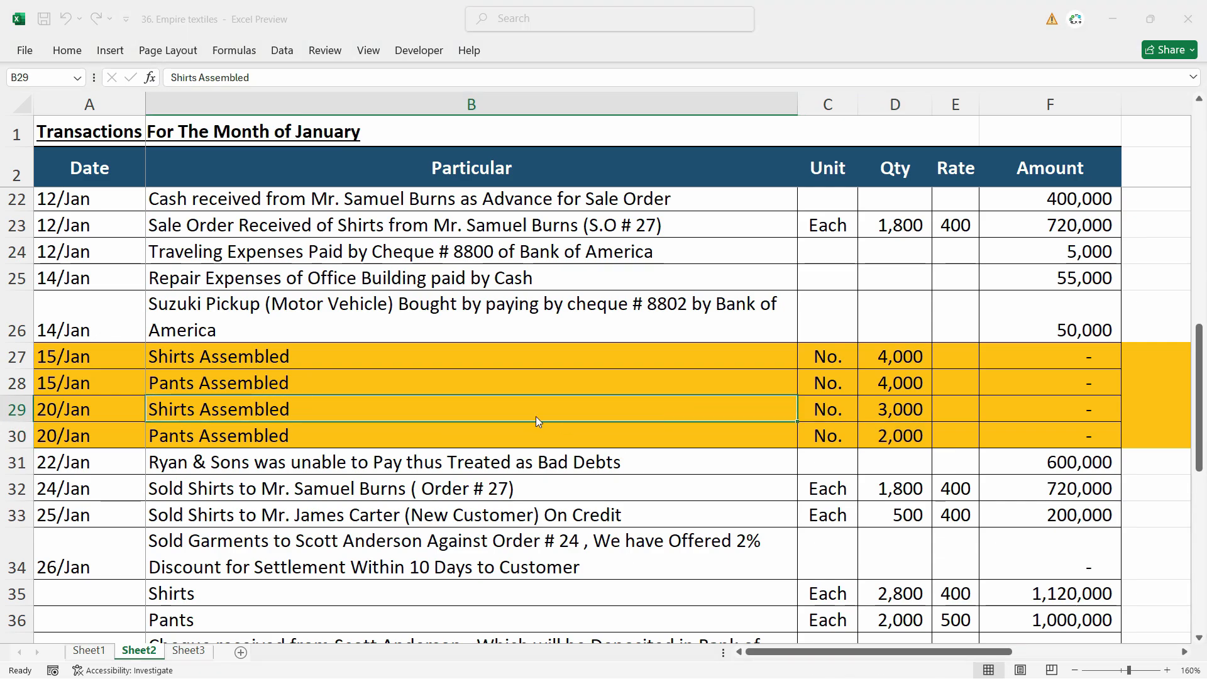
key(alt+Tab)
text(10,0)
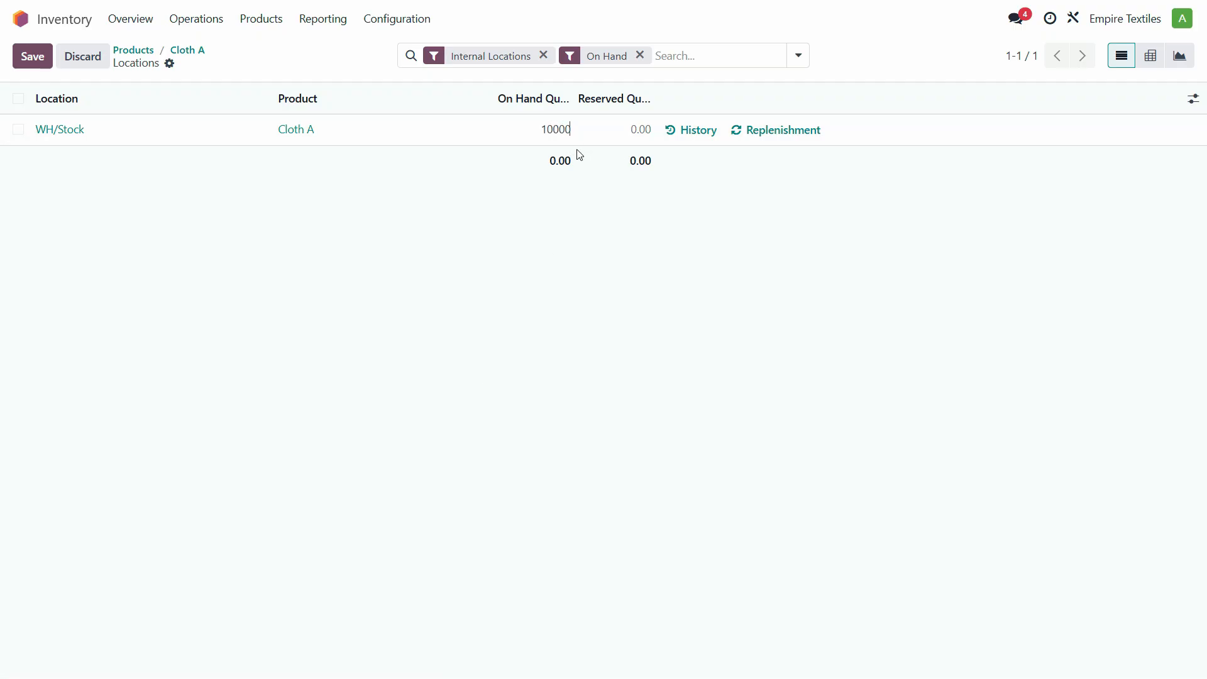
text(00)
key(Return)
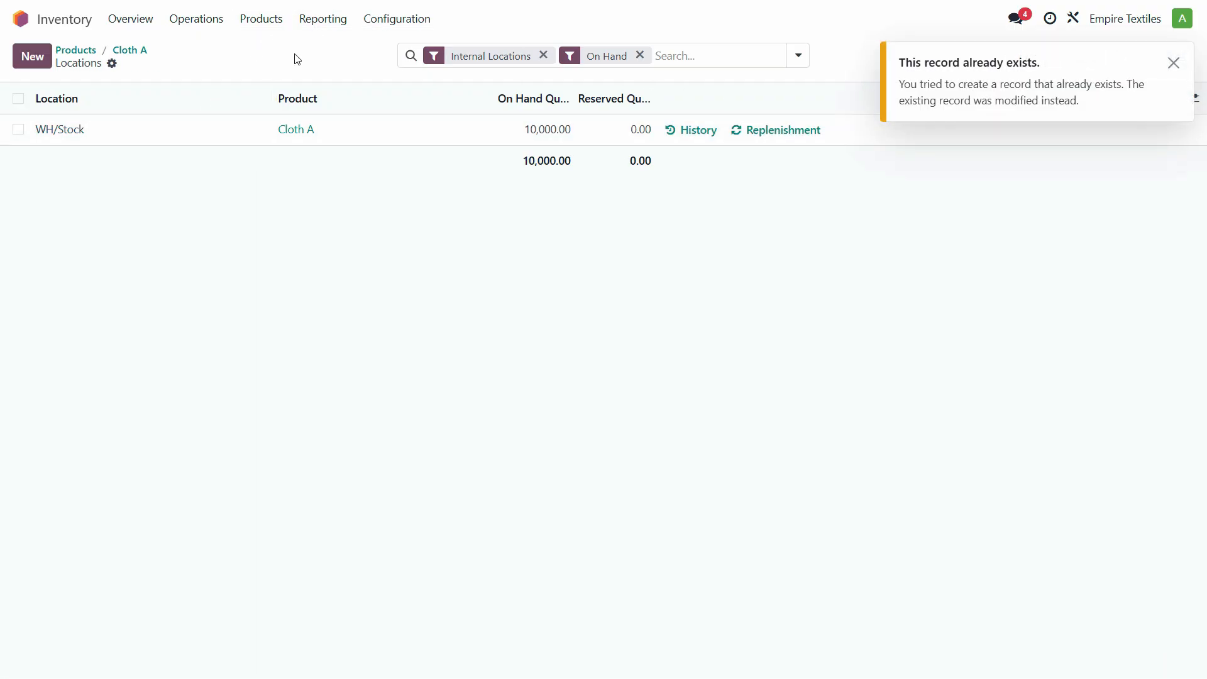
click(261, 19)
click(271, 47)
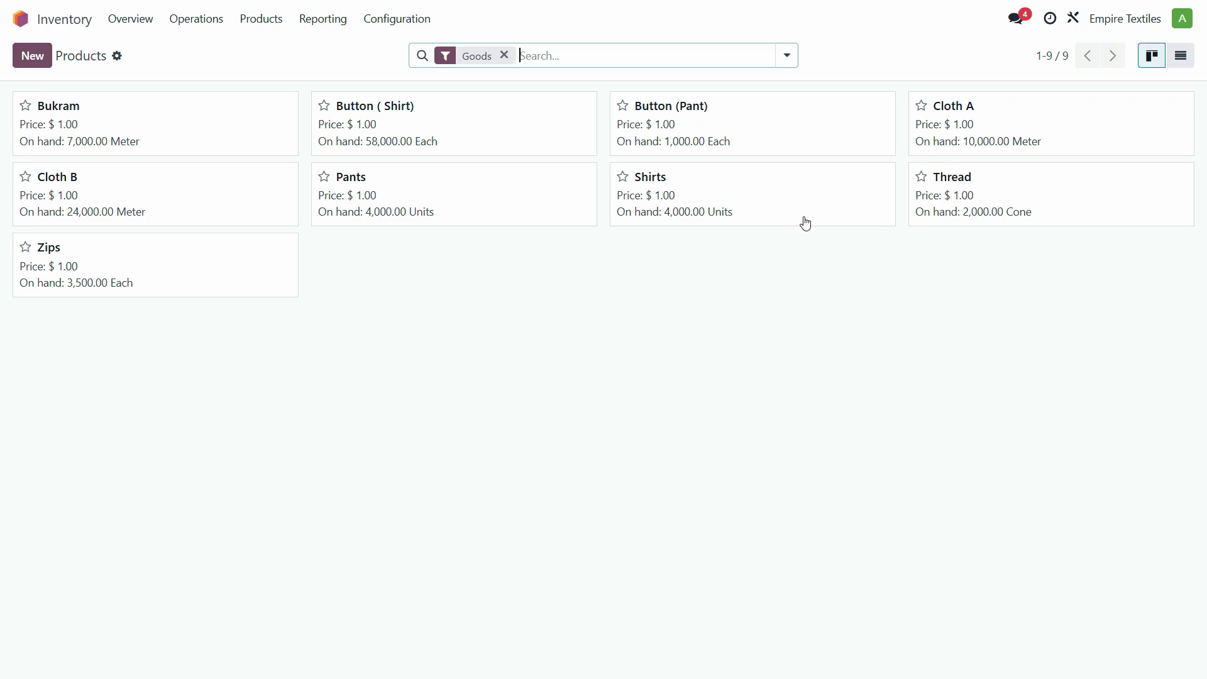
Switch to the Manufacturing app and create a new manufacturing order.
click(19, 22)
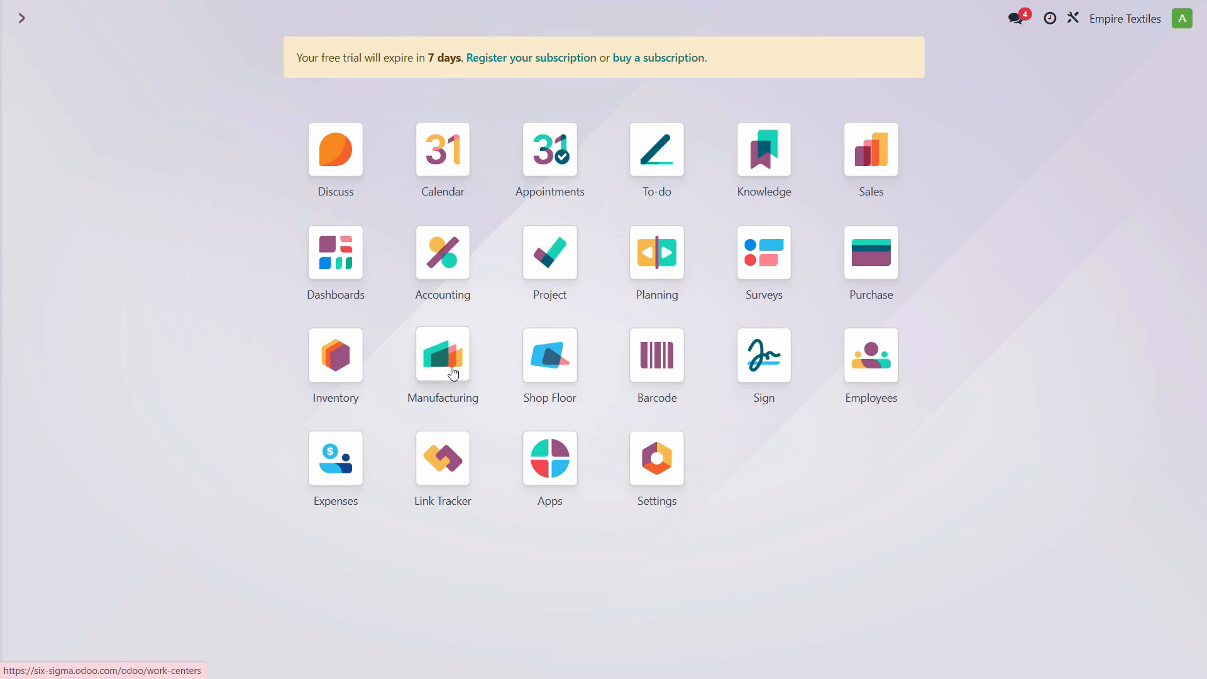
click(453, 369)
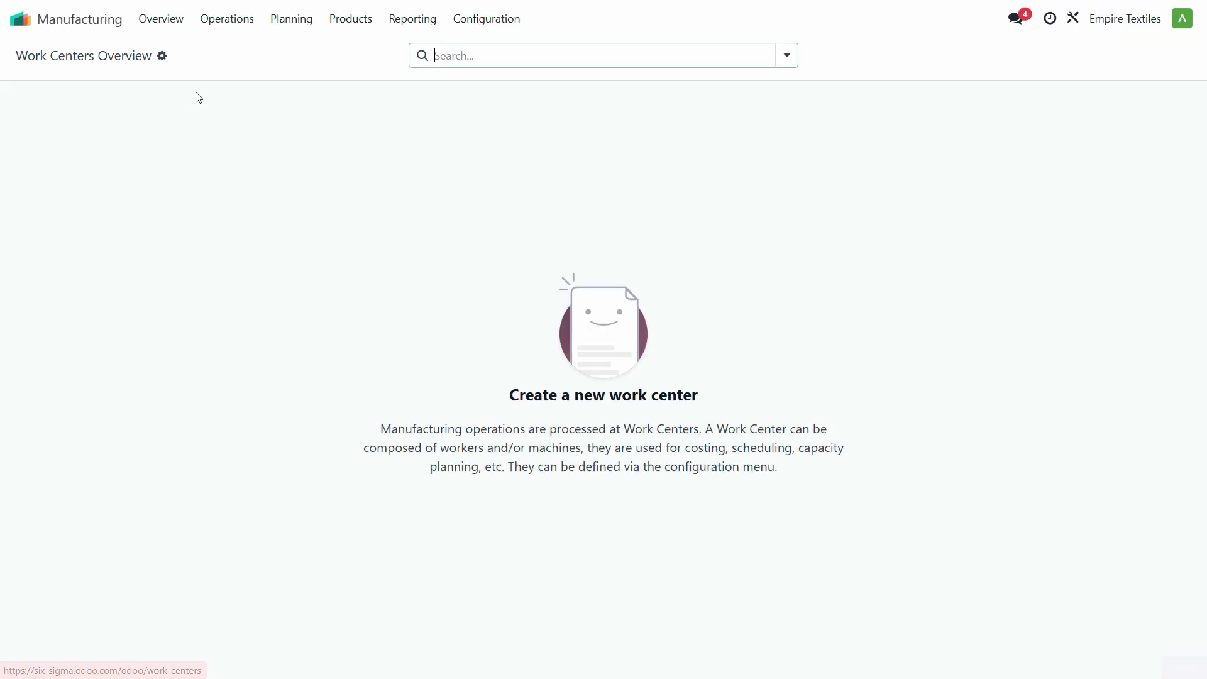
click(231, 24)
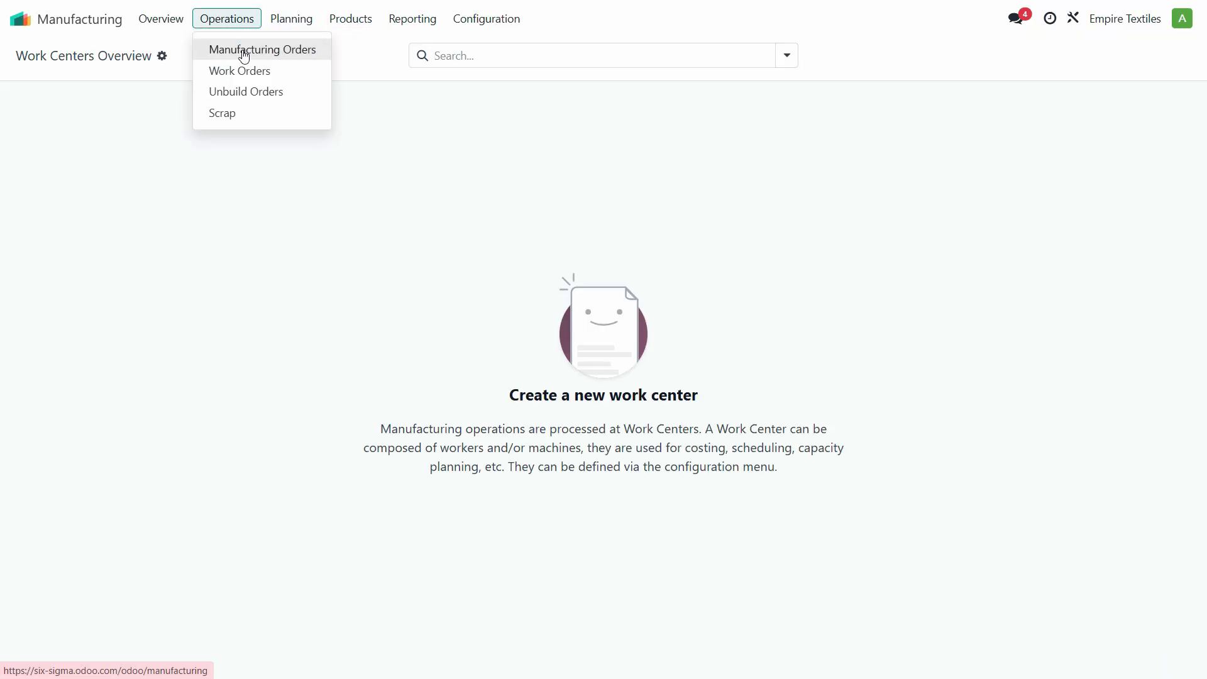
click(242, 49)
click(32, 58)
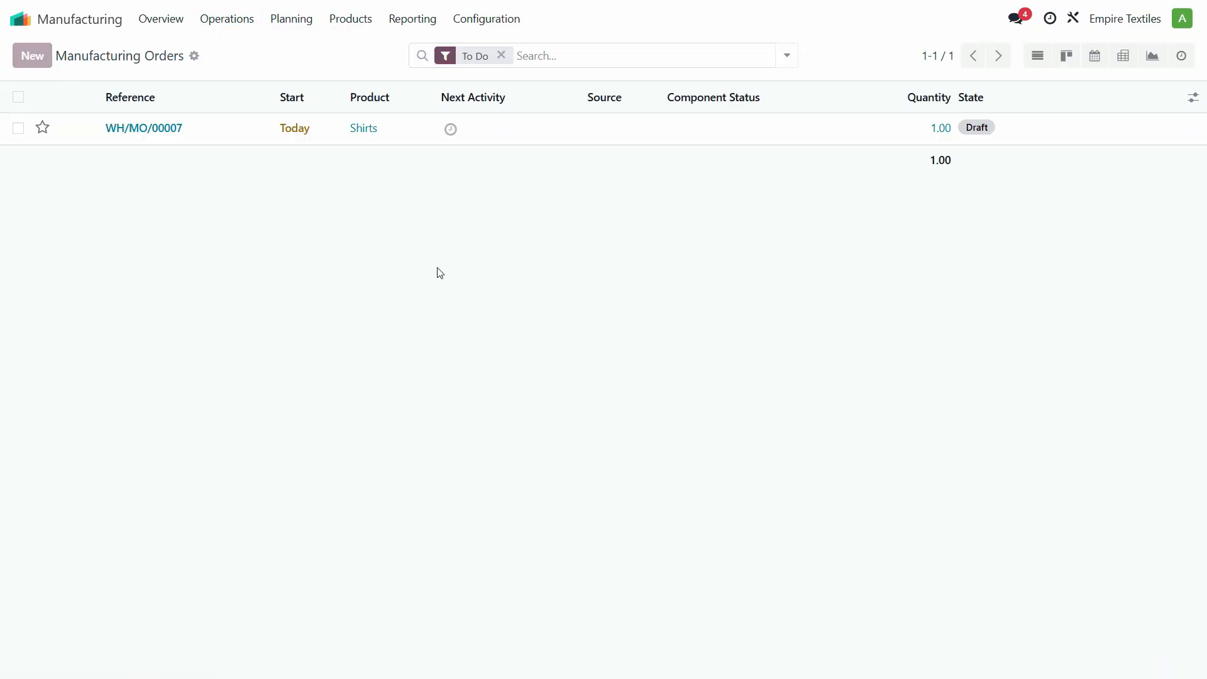
Choose Shirts as the order's product, with scheduled date 01/20/2025 19:22 and deadline 01/20/2025 19:00.
key(alt+Tab)
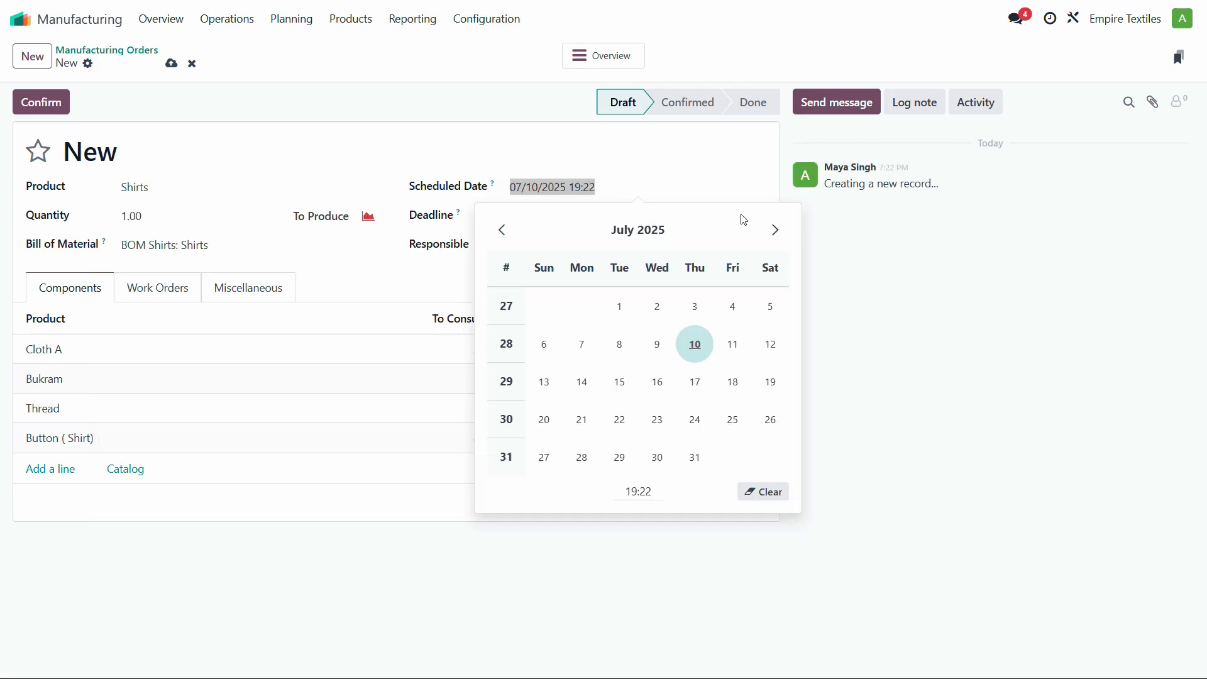
text(01/20/2025 19:22)
click(614, 253)
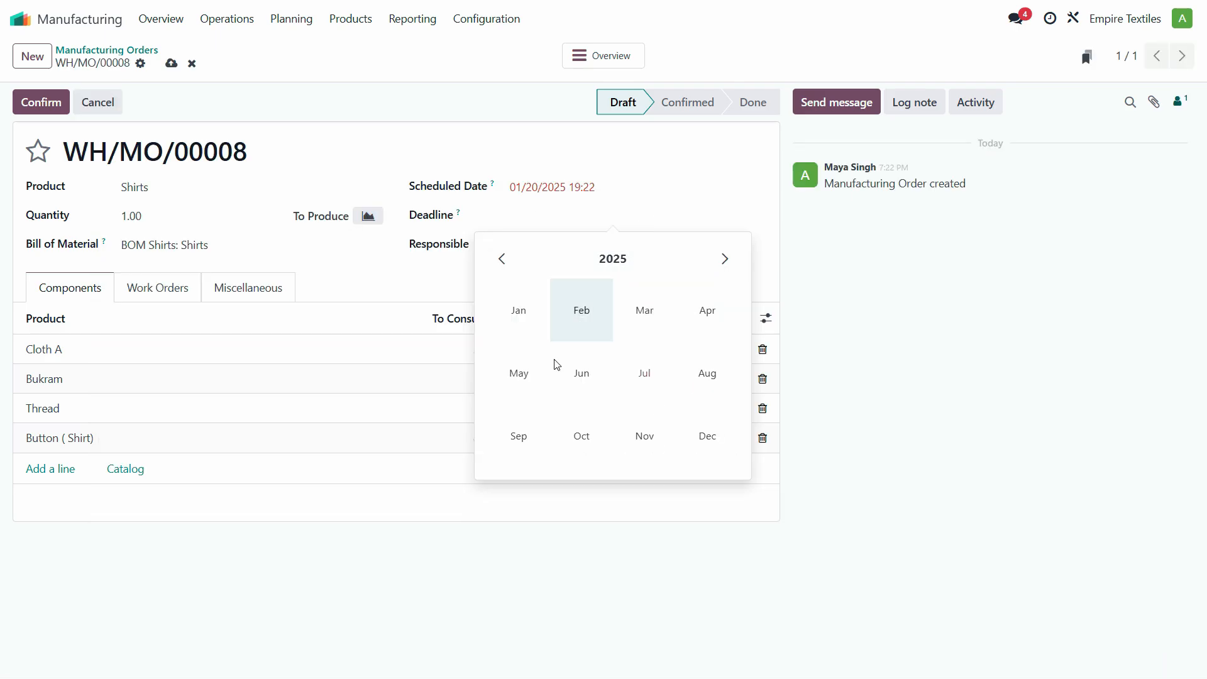
click(518, 309)
click(582, 447)
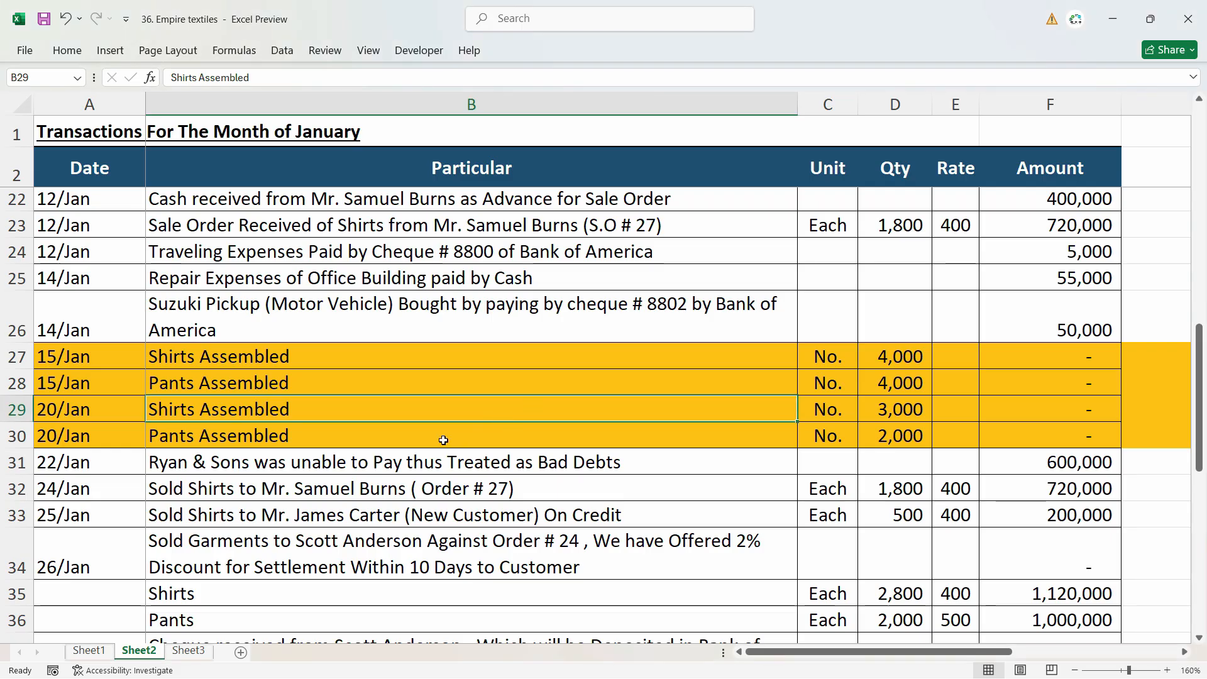
Set the Shirts order's quantity to 3,000 and confirm the manufacturing order.
click(817, 409)
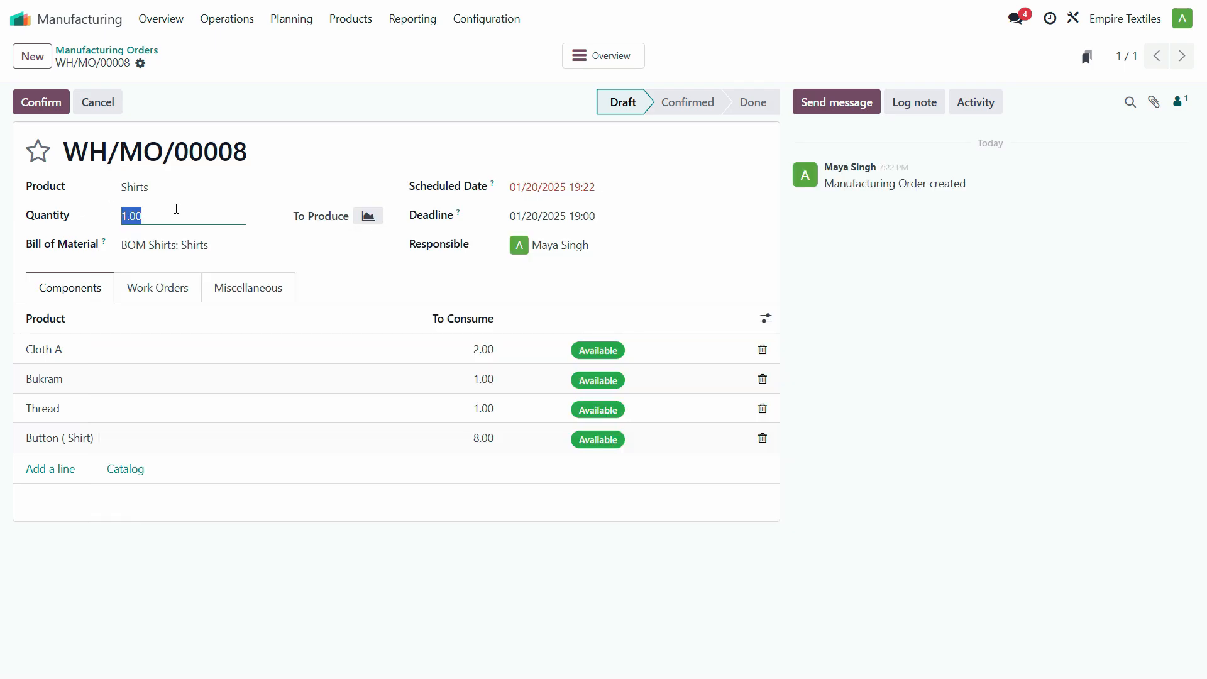
text(3000)
click(558, 295)
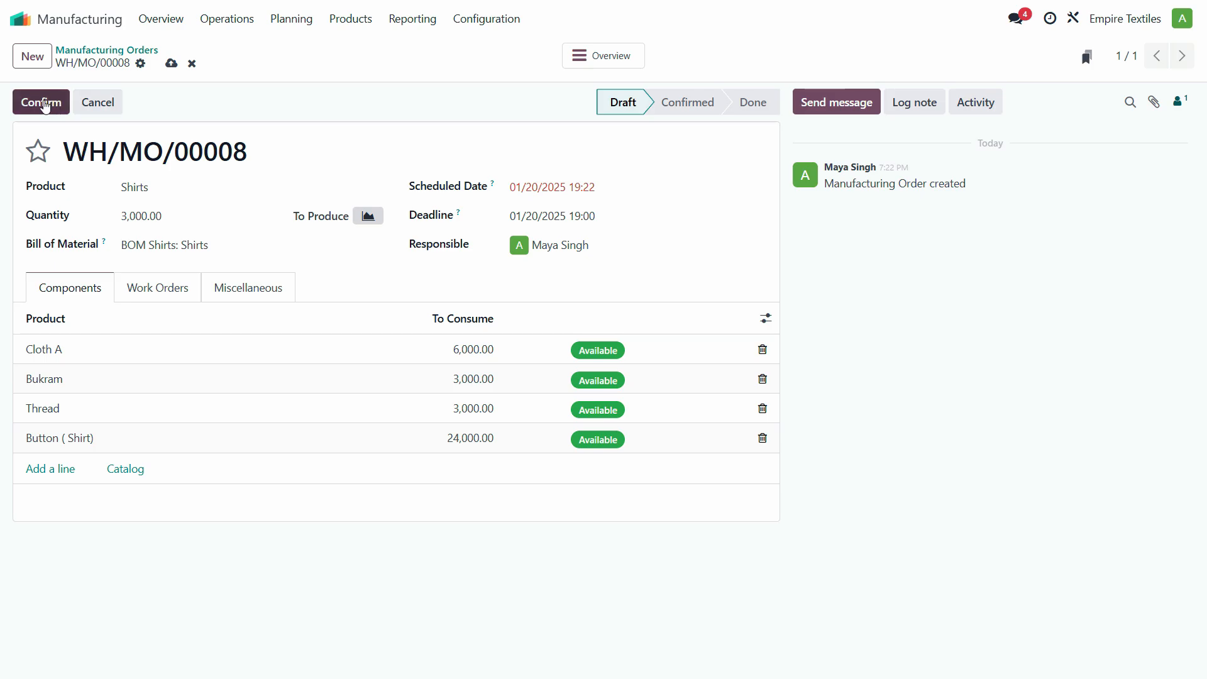
click(41, 102)
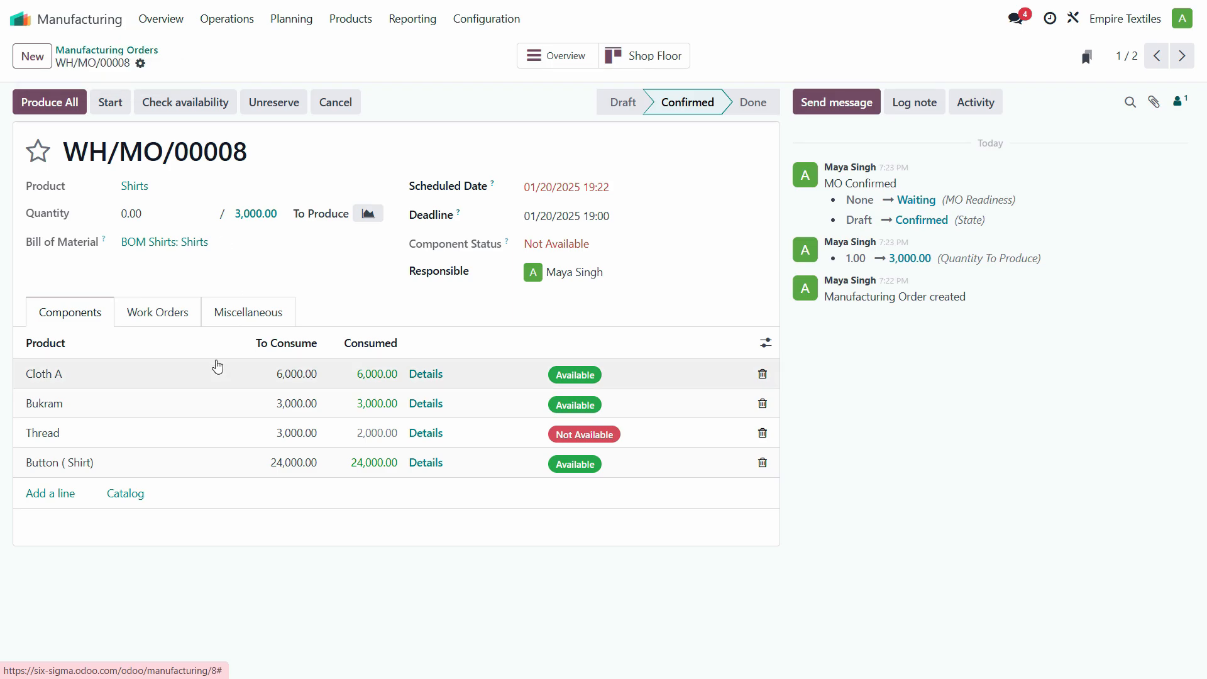
Set the Thread product's on-hand quantity in WH/Stock to 20,000.
click(103, 50)
click(364, 24)
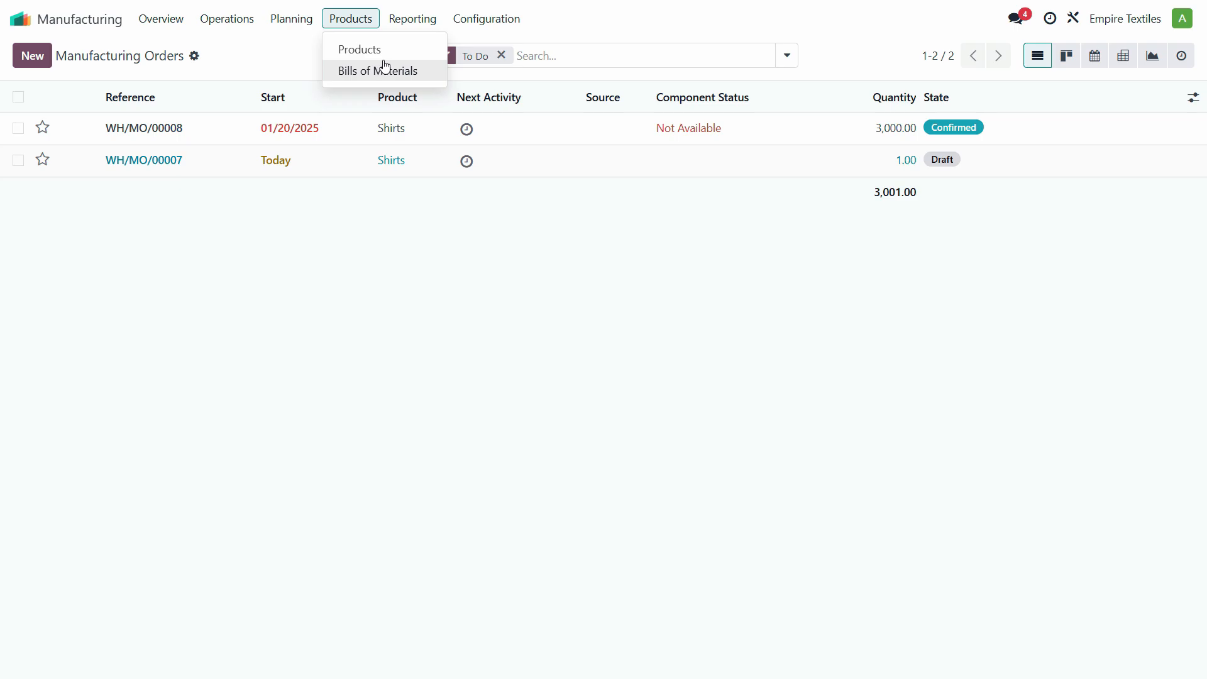
click(352, 49)
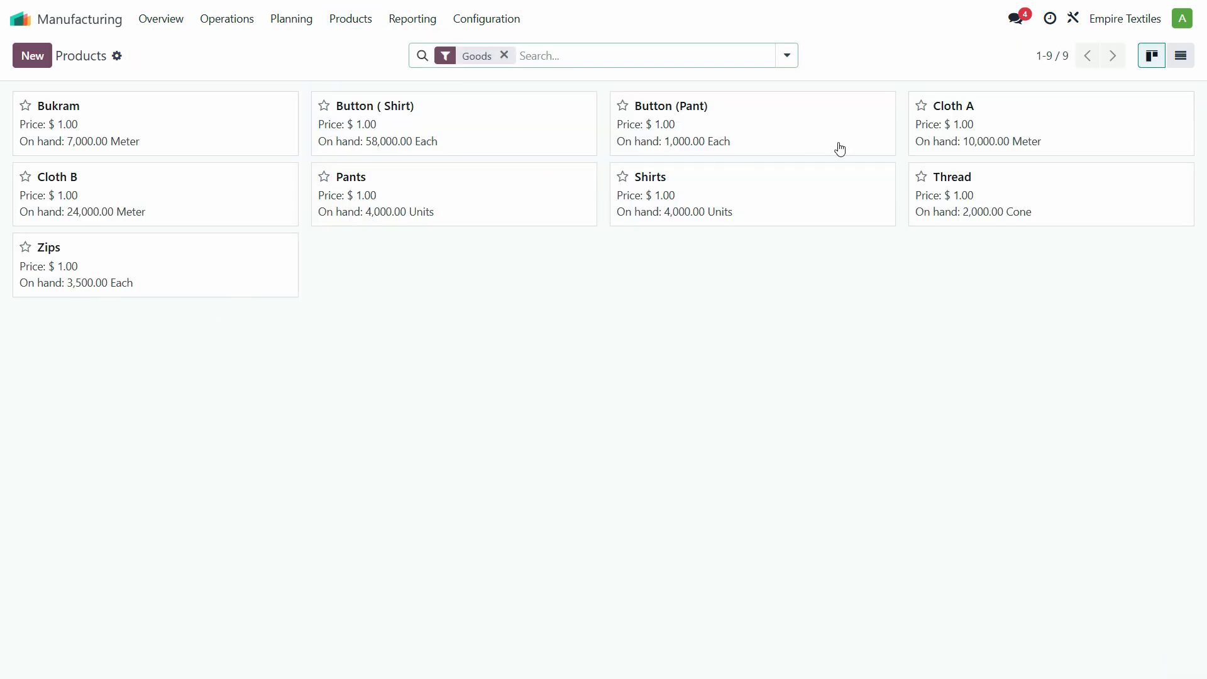
click(976, 187)
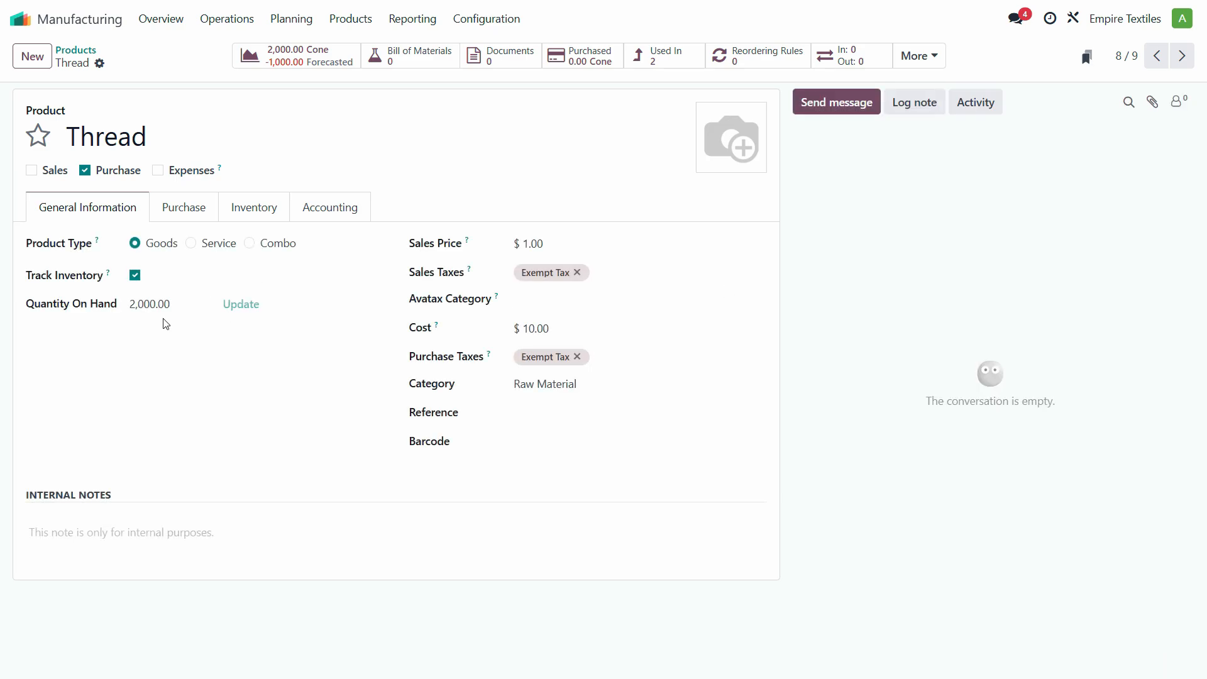
click(241, 303)
click(571, 135)
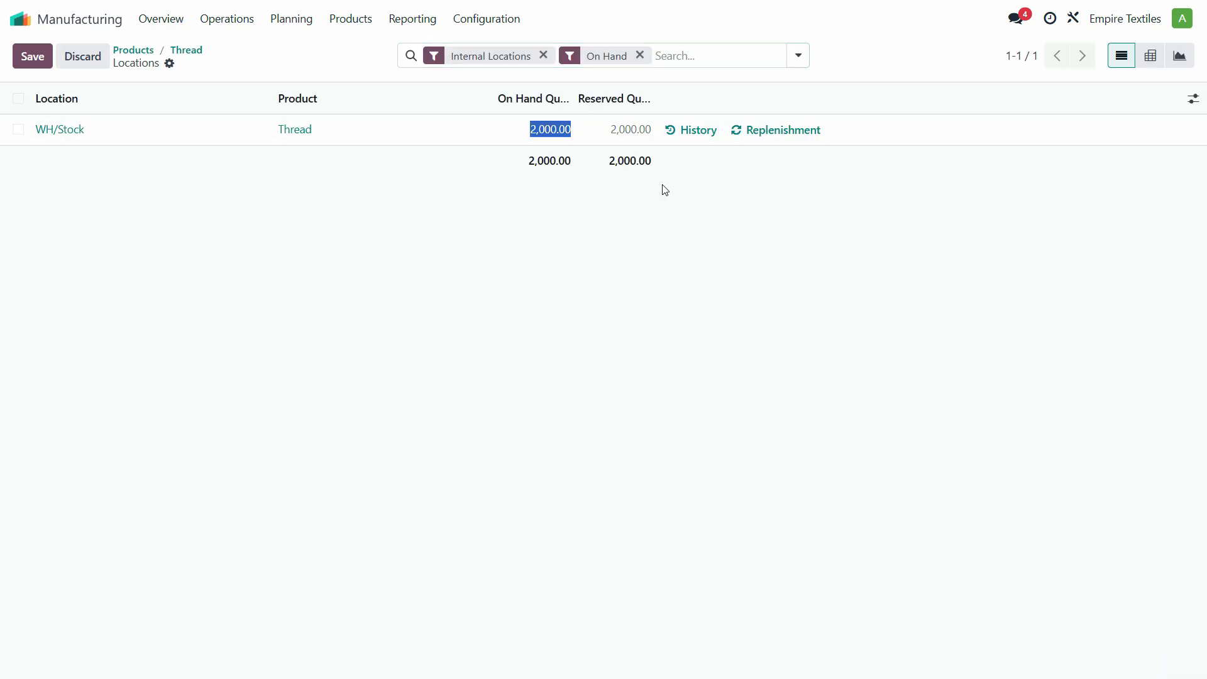
text(20,000)
key(Return)
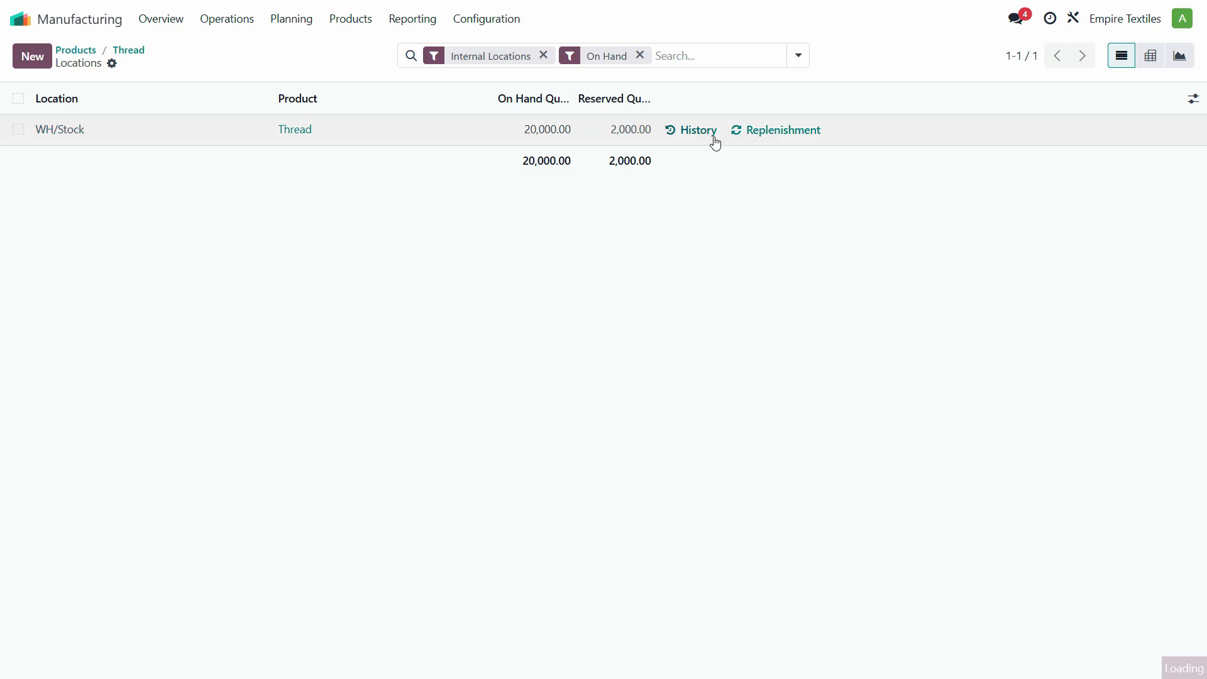
Reopen manufacturing order WH/MO/00008 and check the availability of its components.
click(42, 64)
click(221, 21)
click(241, 51)
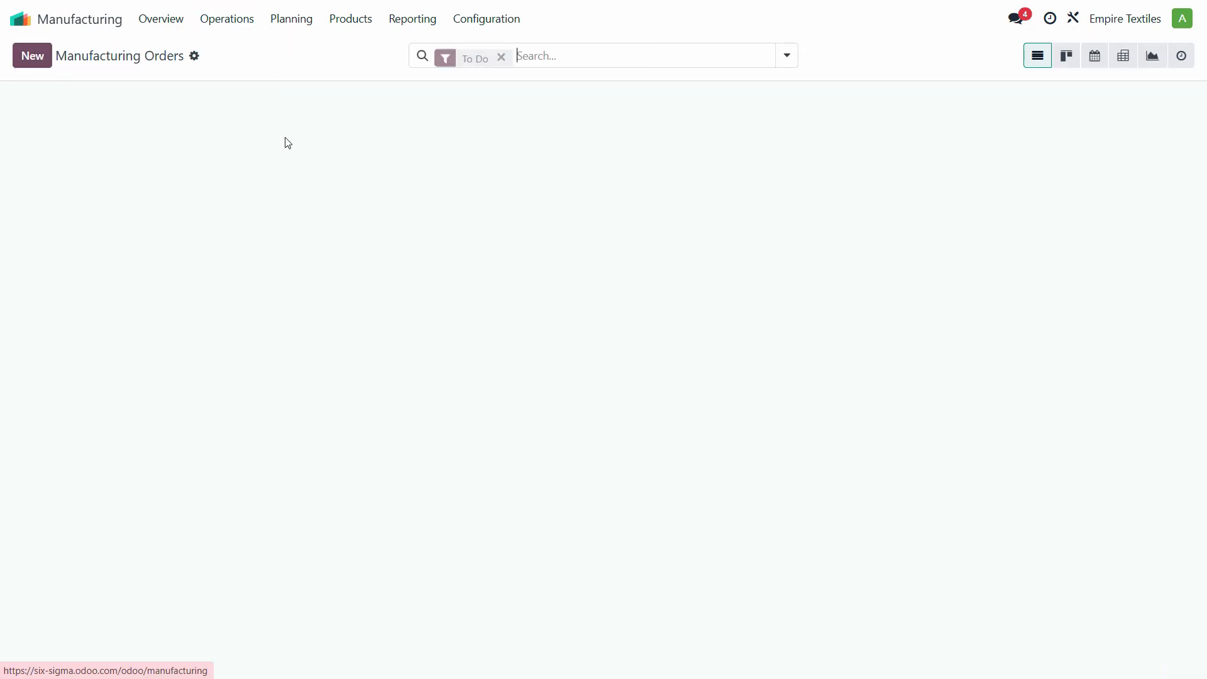
click(597, 133)
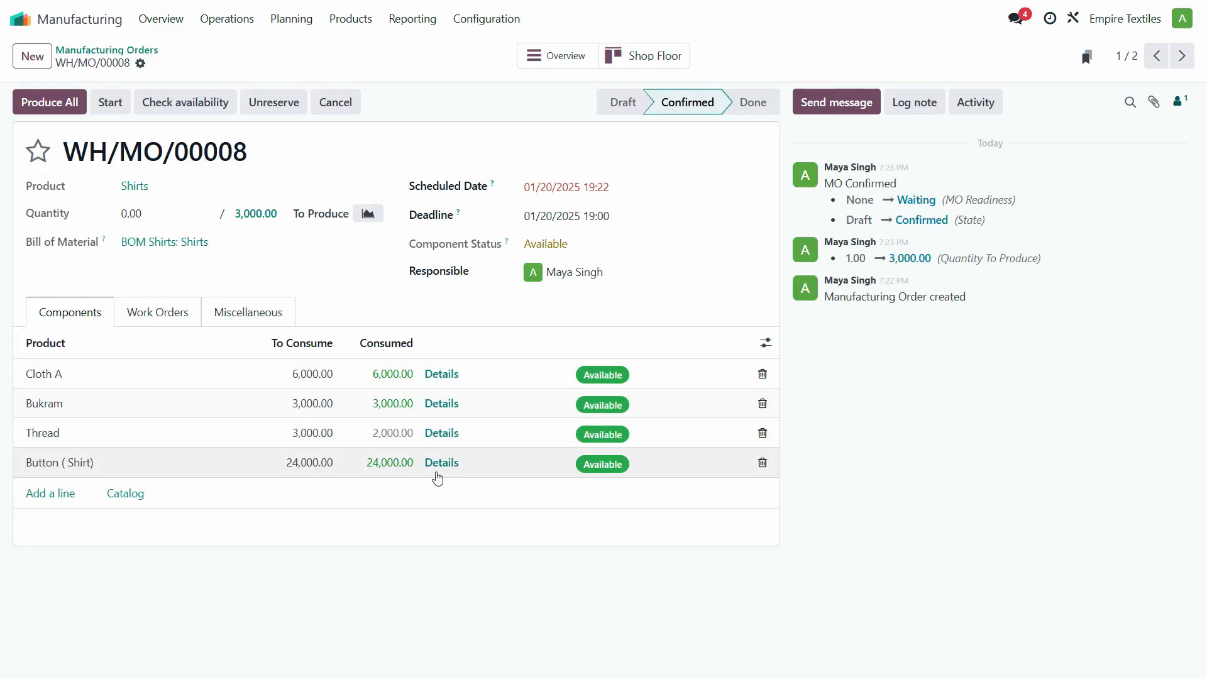
click(185, 103)
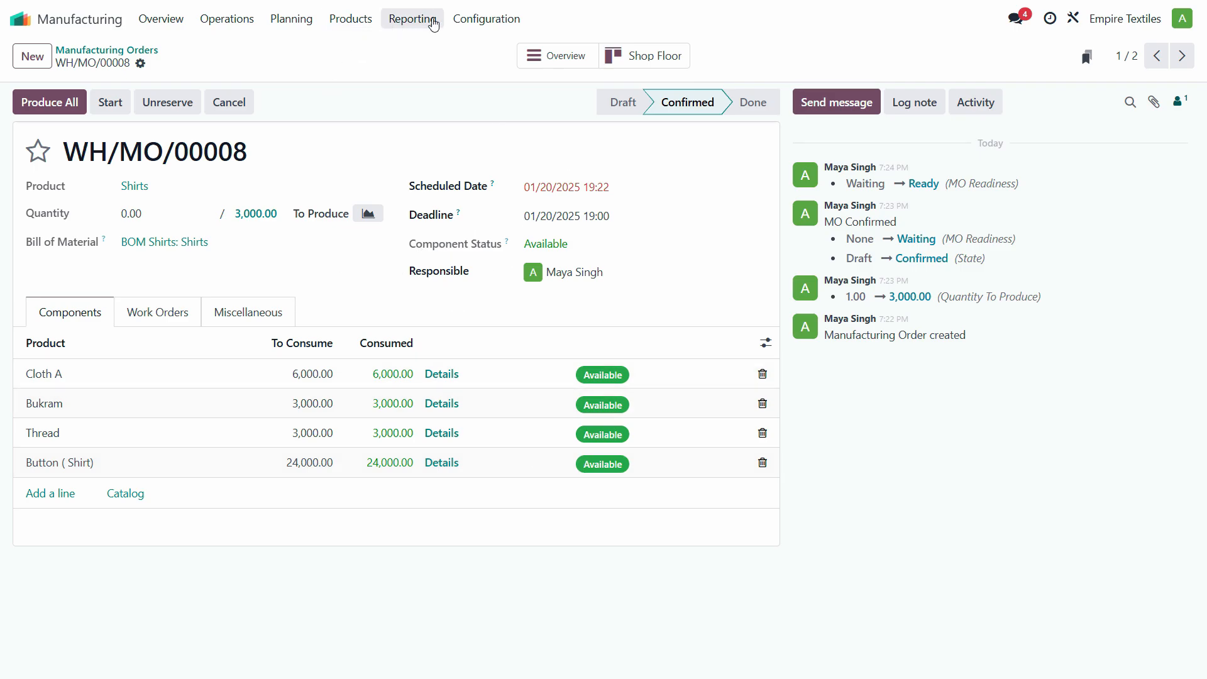
Examine the items purchased on 3/Jan in the Excel transactions sheet, including the Button Shirts quantity.
key(alt+Tab)
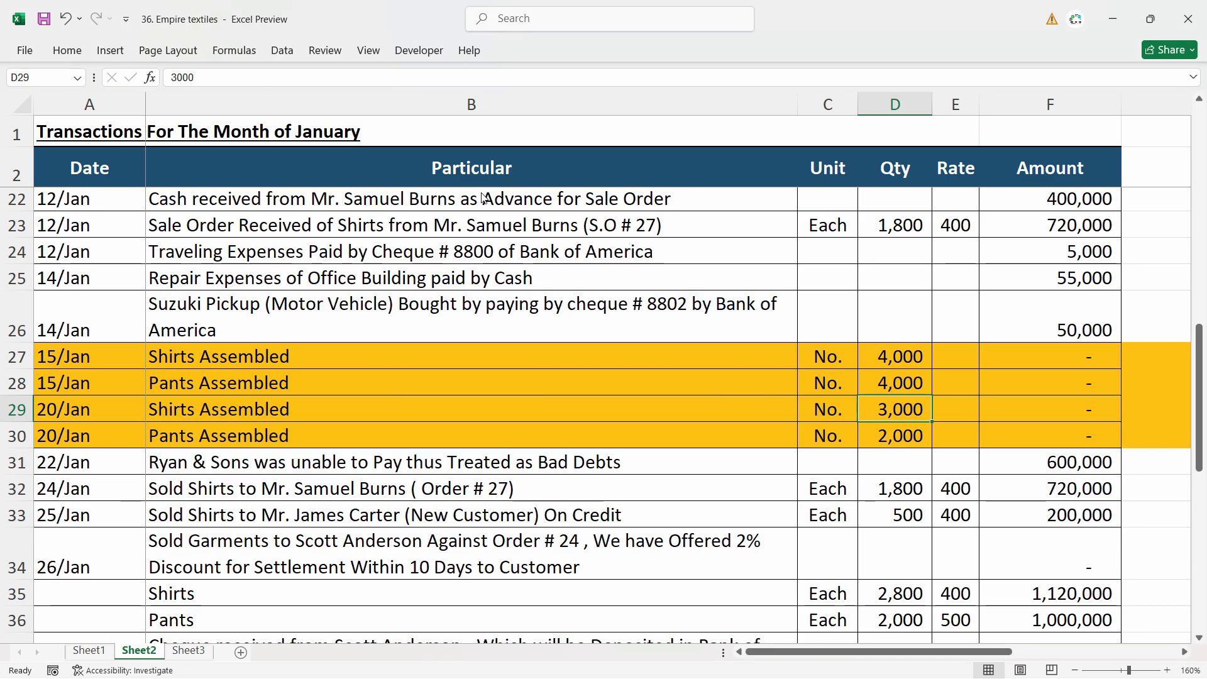
scroll(384, 418, up, 7)
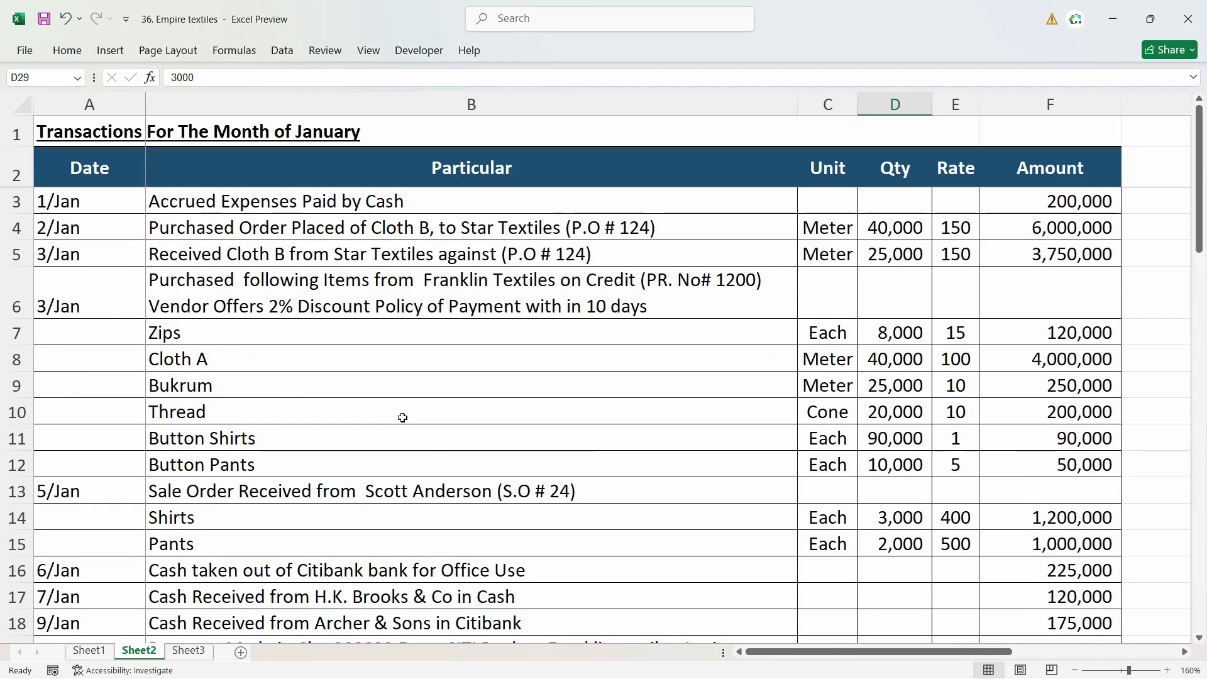
click(88, 300)
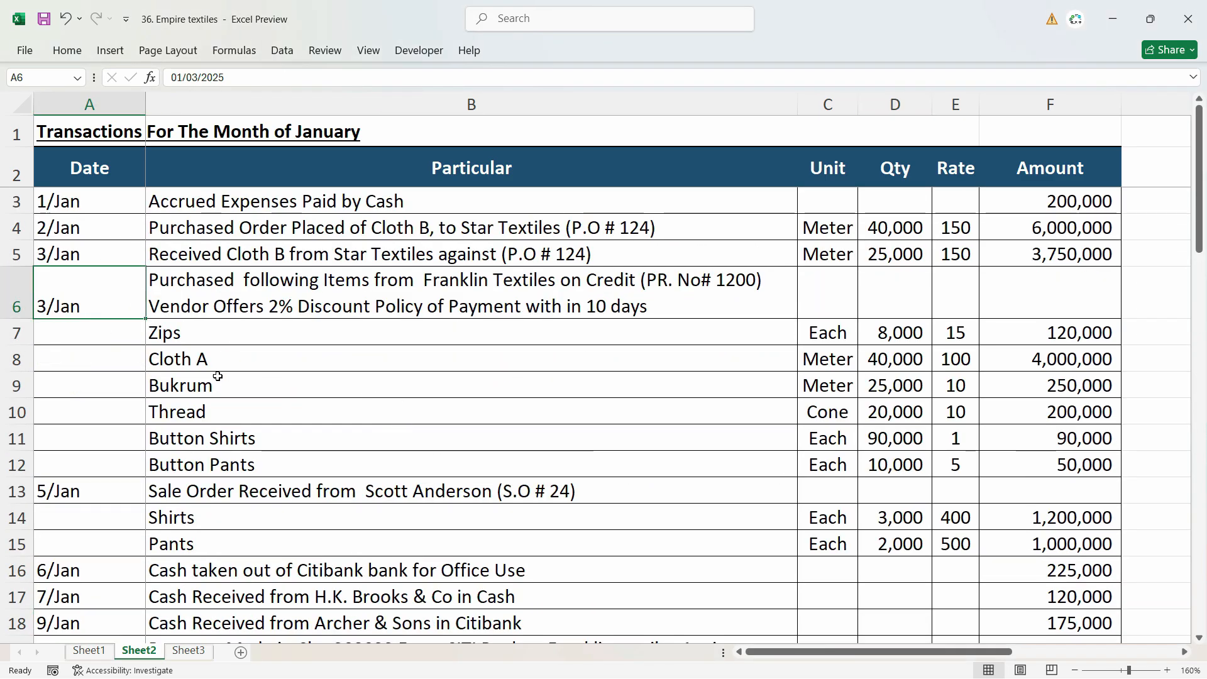
drag(281, 299, 630, 463)
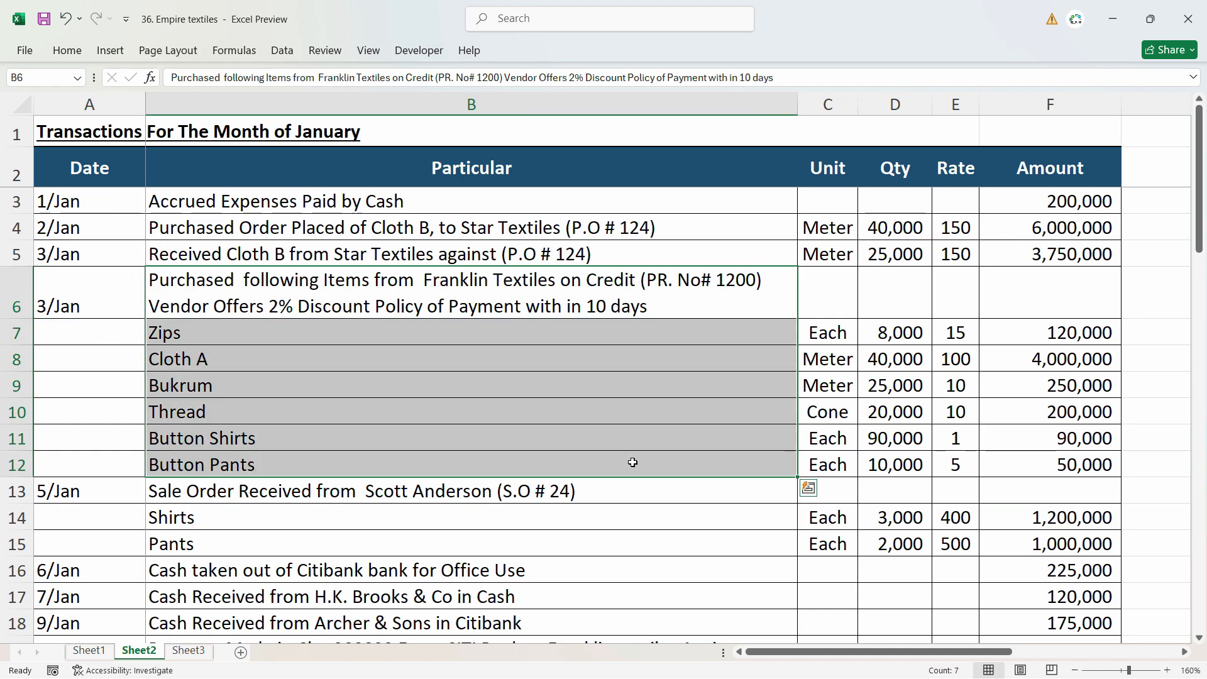
click(262, 436)
click(885, 439)
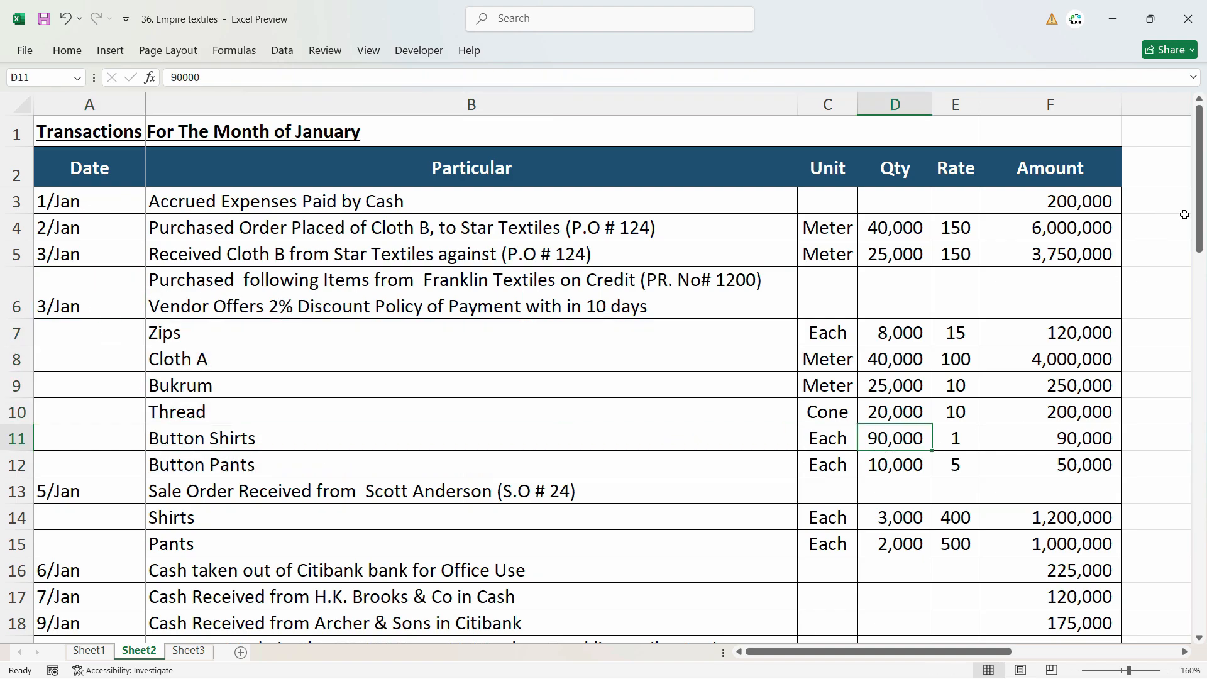
Examine the 31/Jan entries and the 20/Jan Shirts Assembled row in the transactions sheet.
drag(1198, 214, 1197, 593)
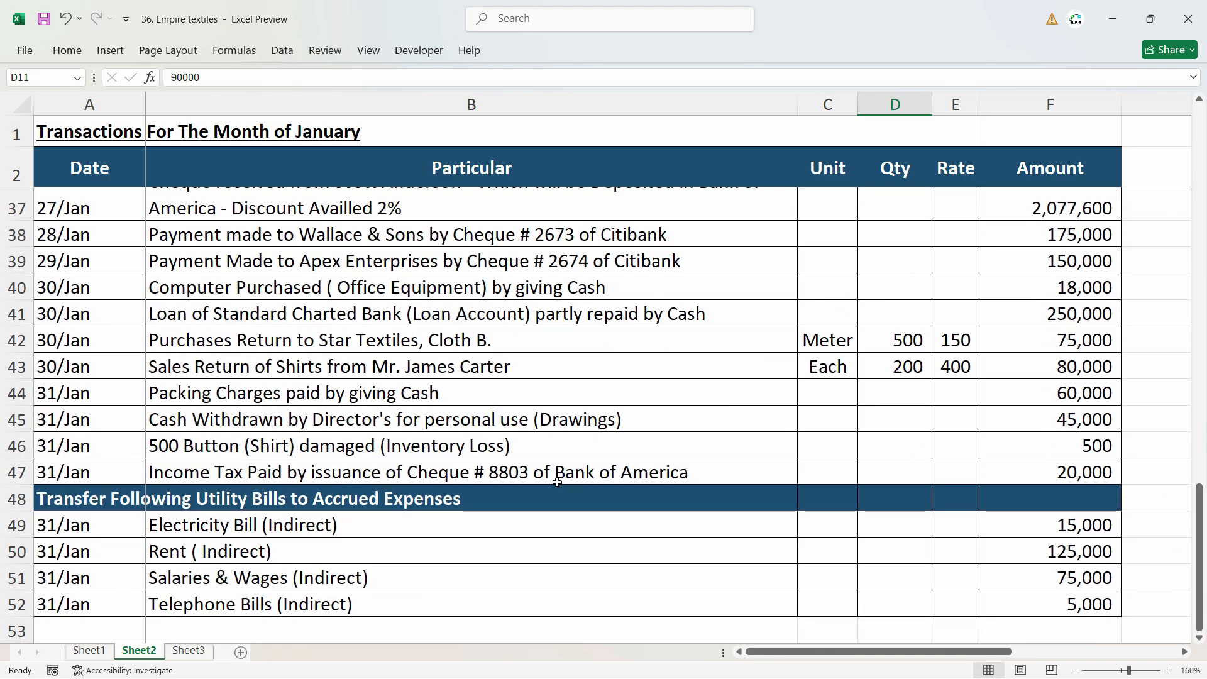
click(56, 526)
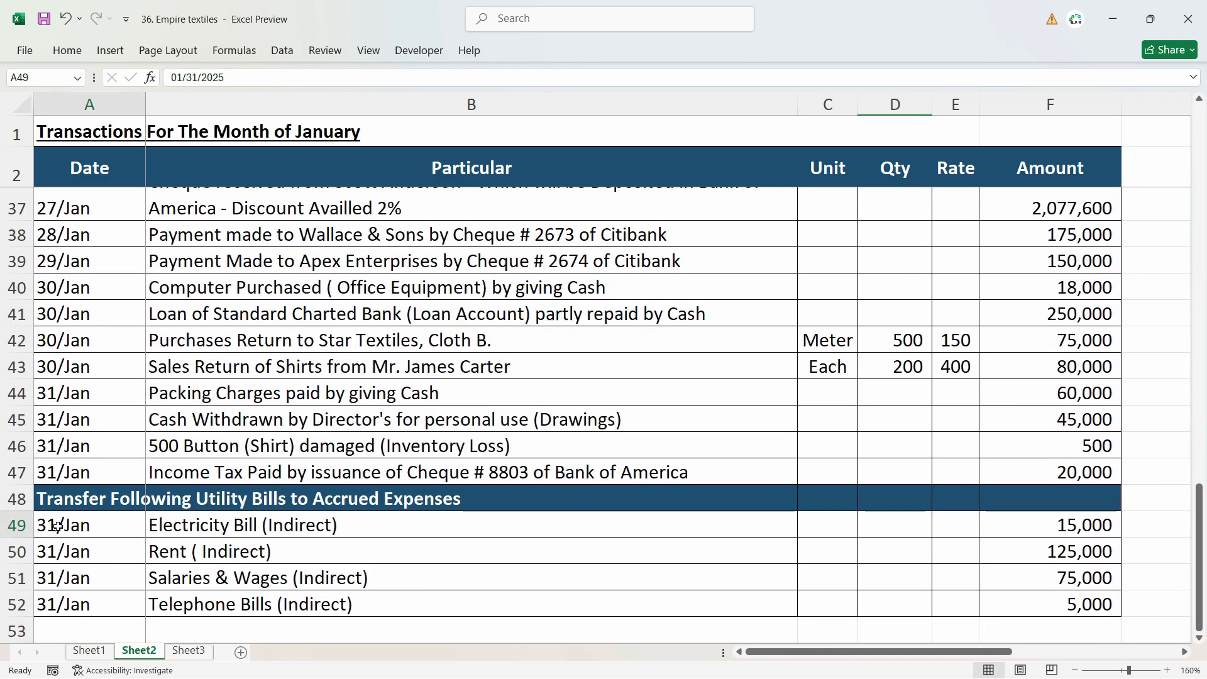
drag(1202, 584, 1203, 422)
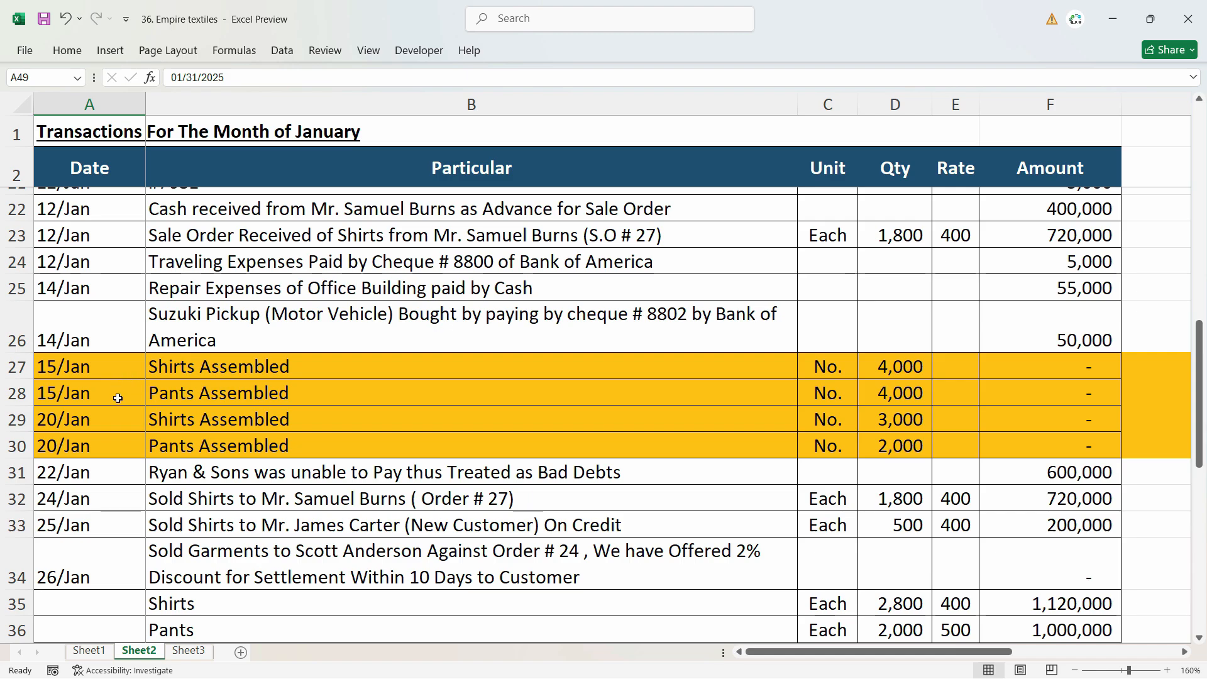
click(302, 418)
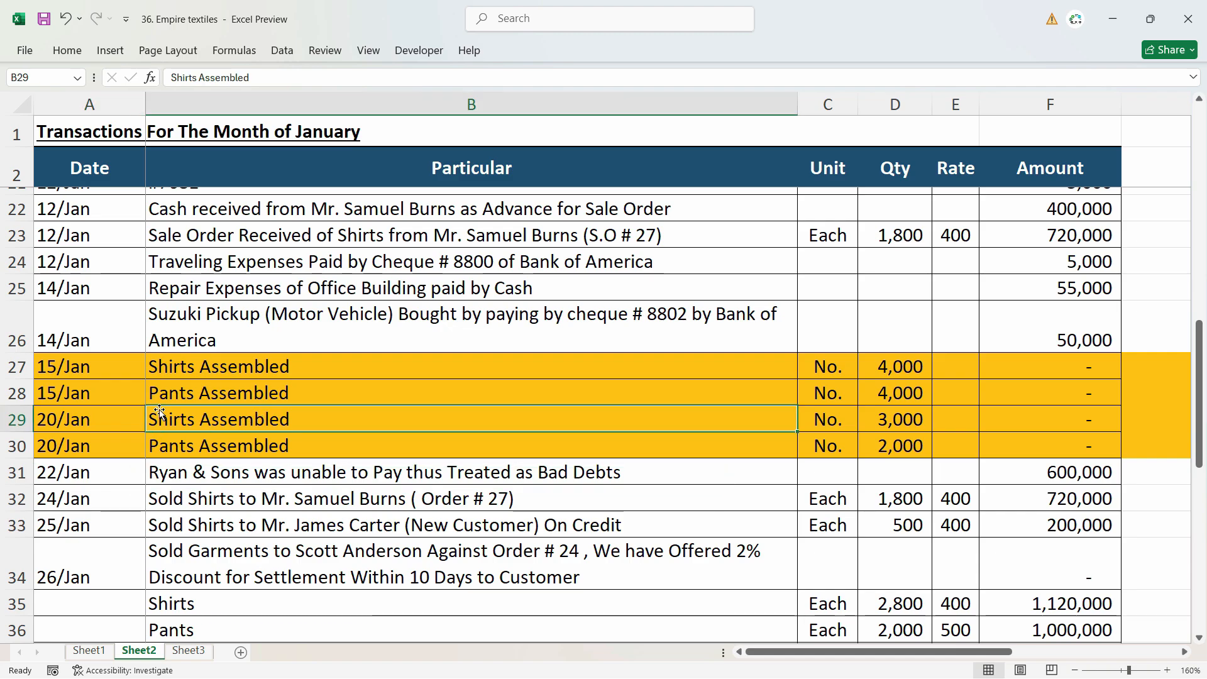
key(Left)
click(294, 417)
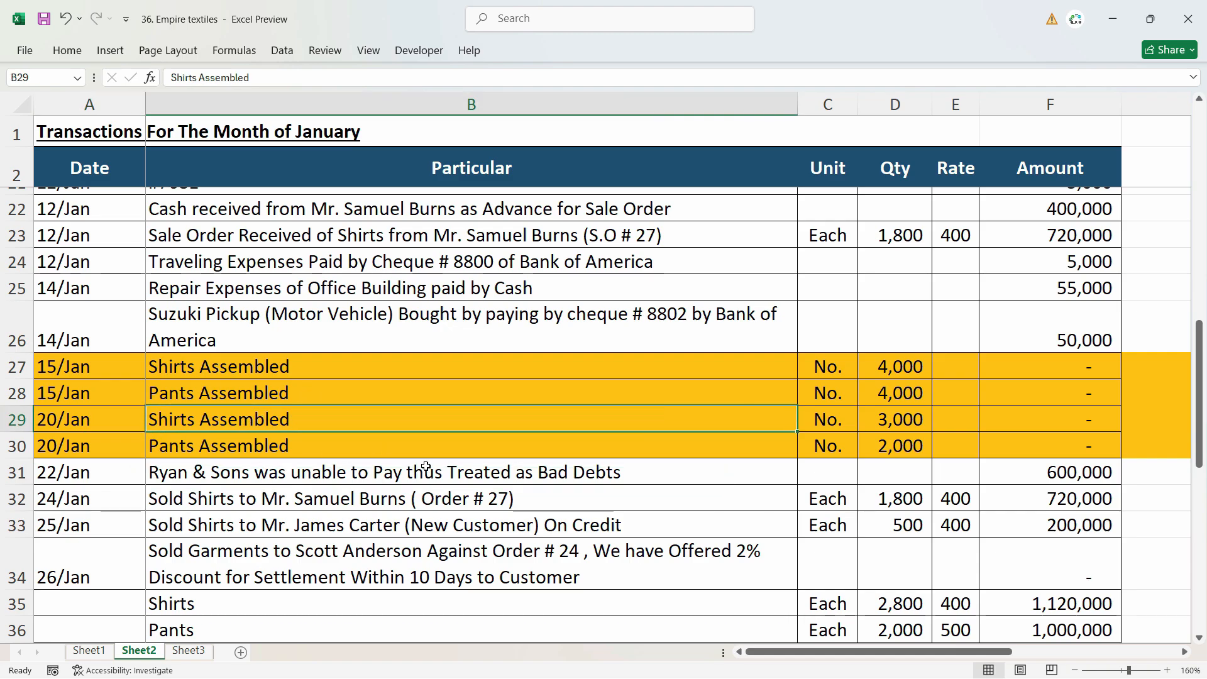
scroll(425, 466, down, 4)
scroll(484, 352, up, 10)
scroll(640, 370, down, 6)
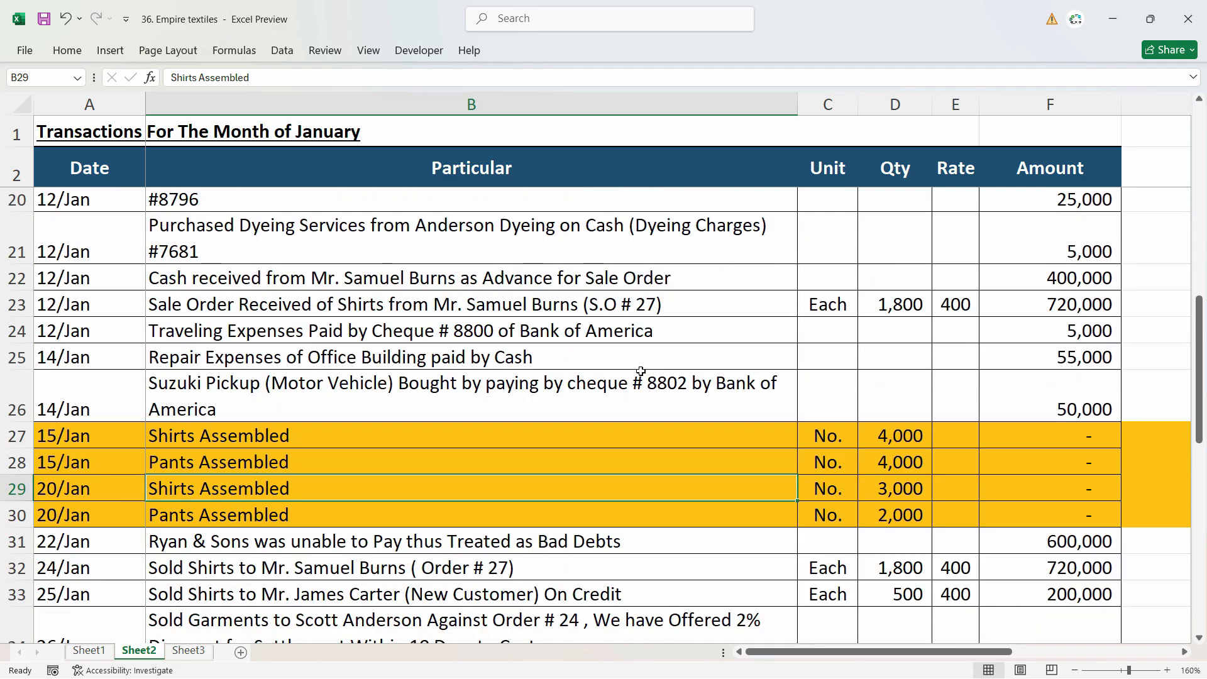
Compare the January transactions in Excel, return to manufacturing order WH/MO/00008 in Odoo and produce all 3,000 Shirts.
scroll(409, 272, up, 6)
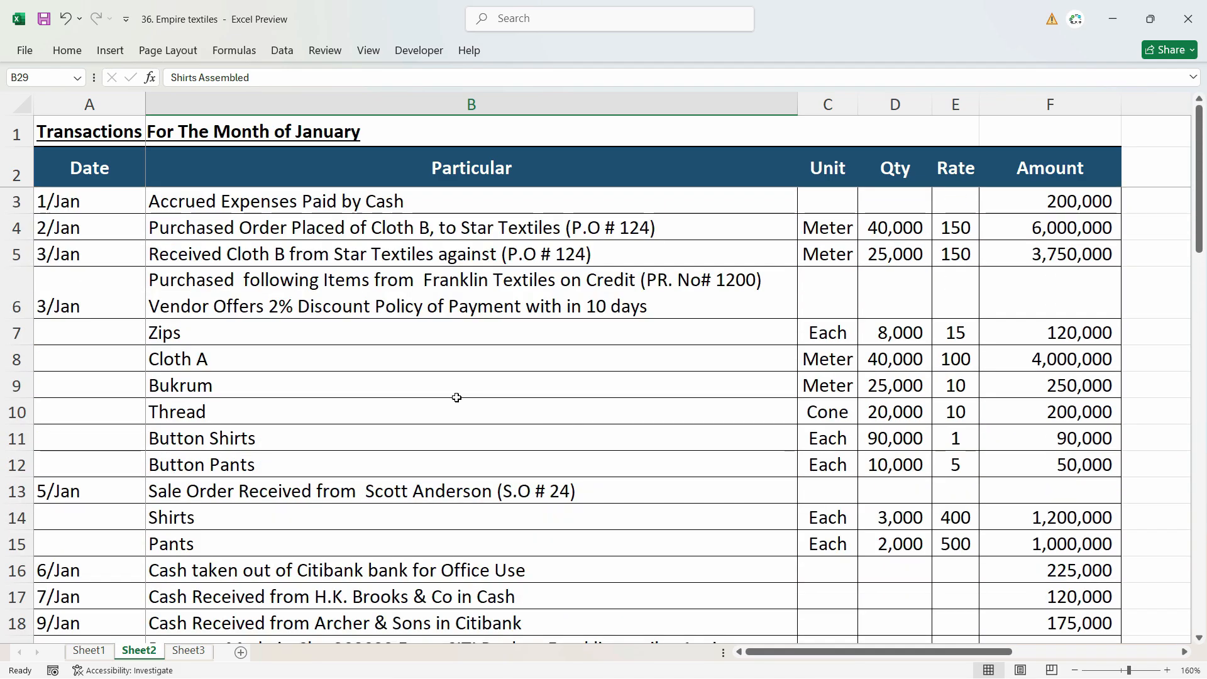
scroll(309, 421, down, 6)
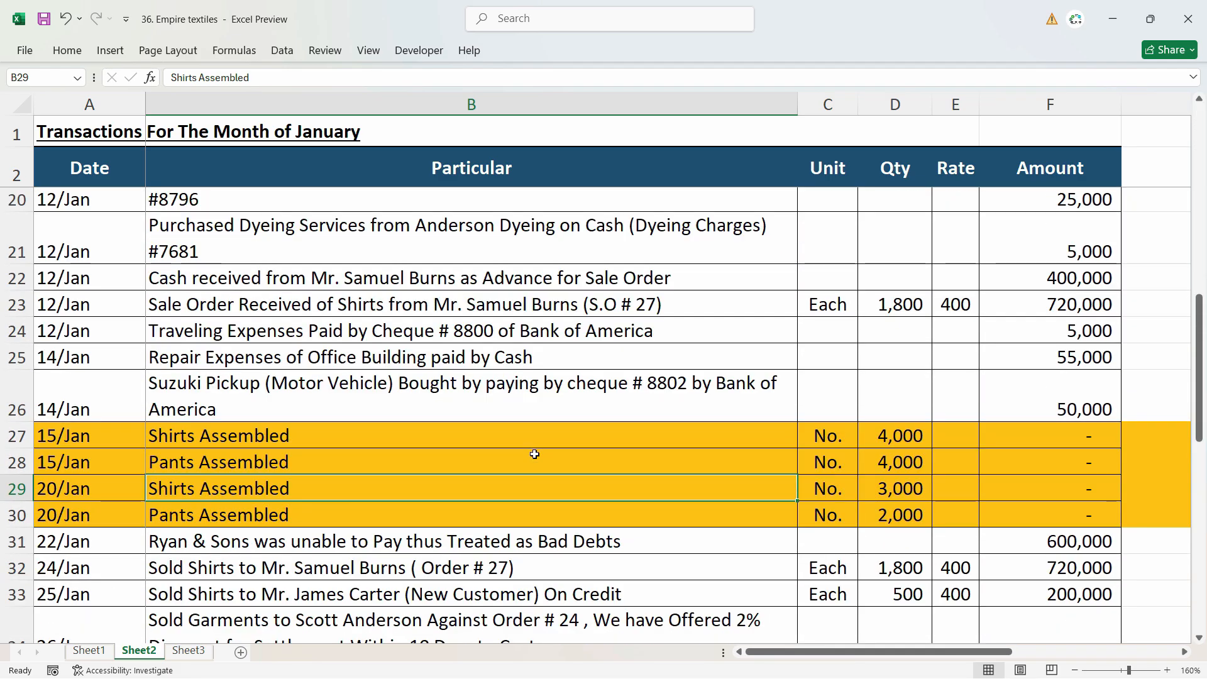
key(alt+Tab)
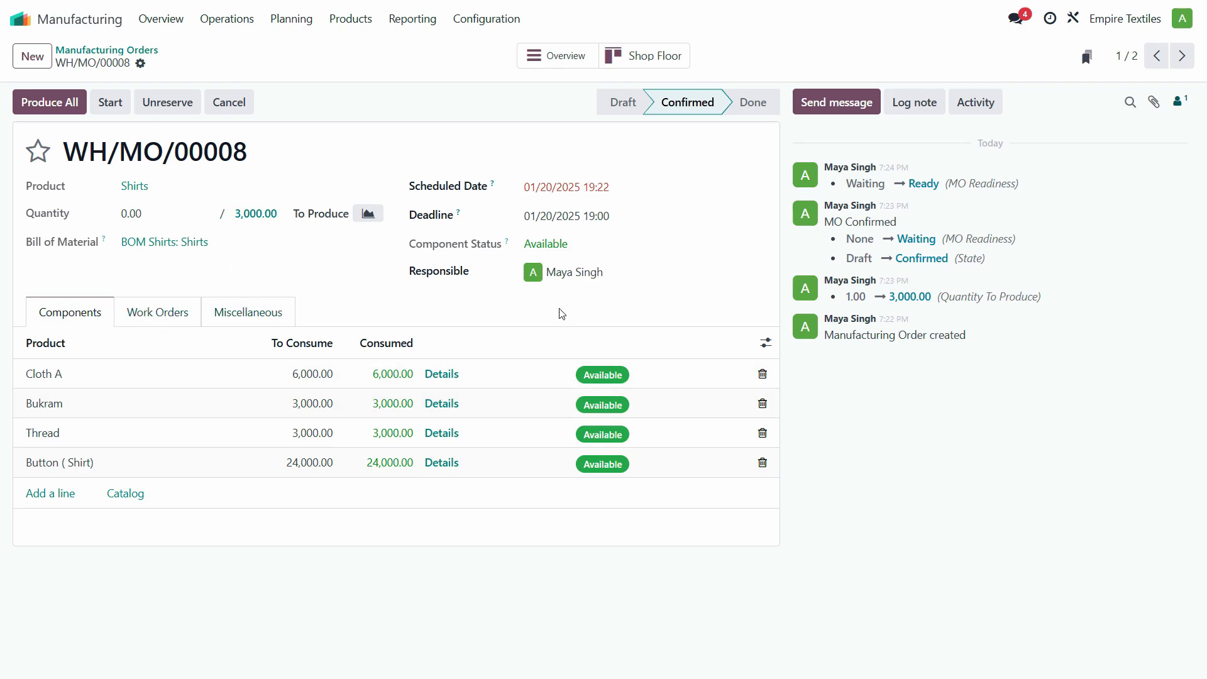
key(alt+Tab)
key(alt+Tab)
click(58, 104)
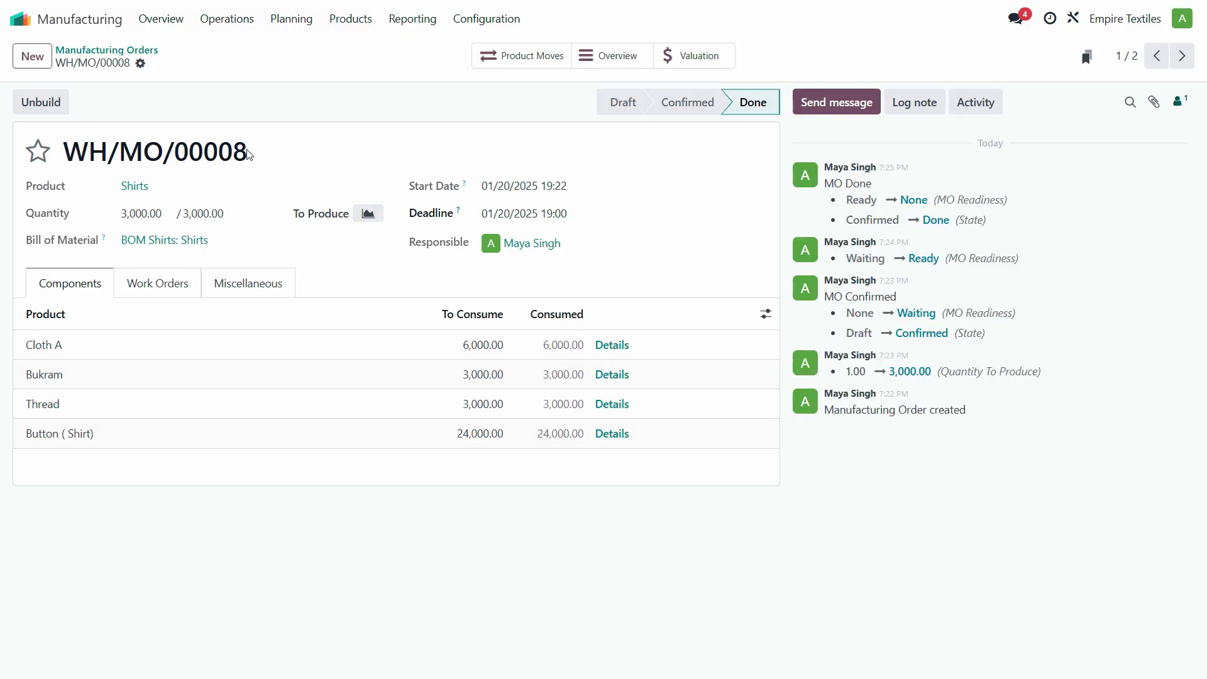
Create and confirm a manufacturing order for 2,000 Pants scheduled on 01/20/2025.
click(32, 56)
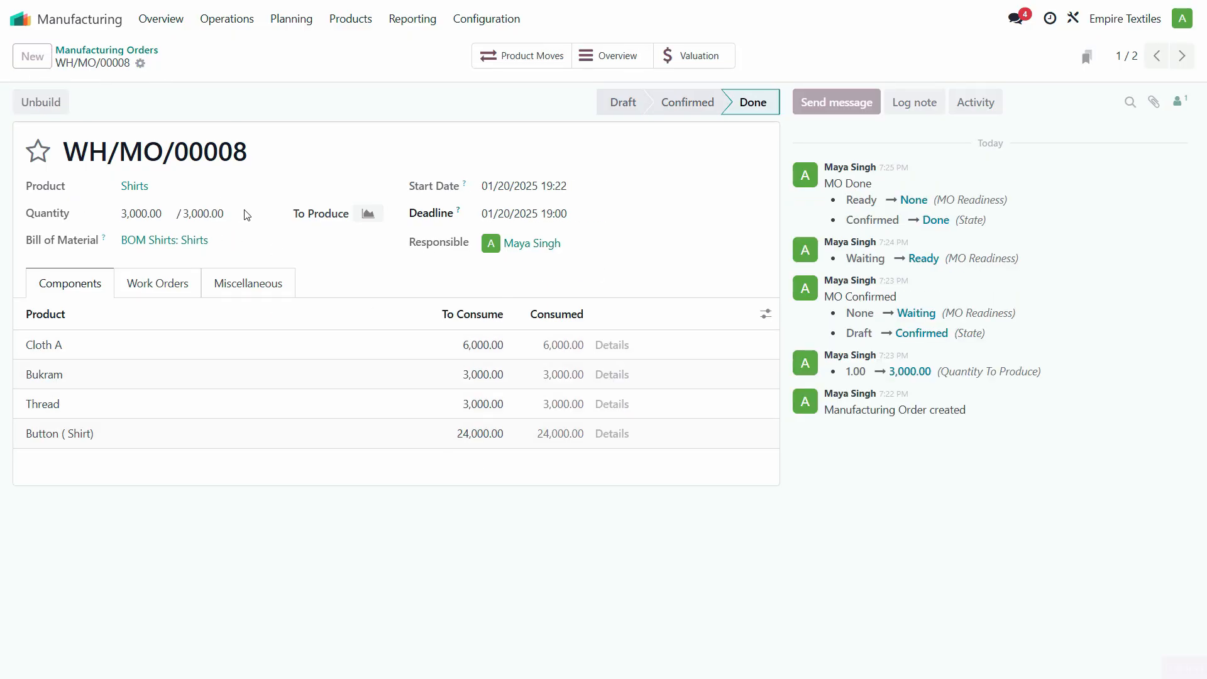
click(215, 184)
key(alt+Tab)
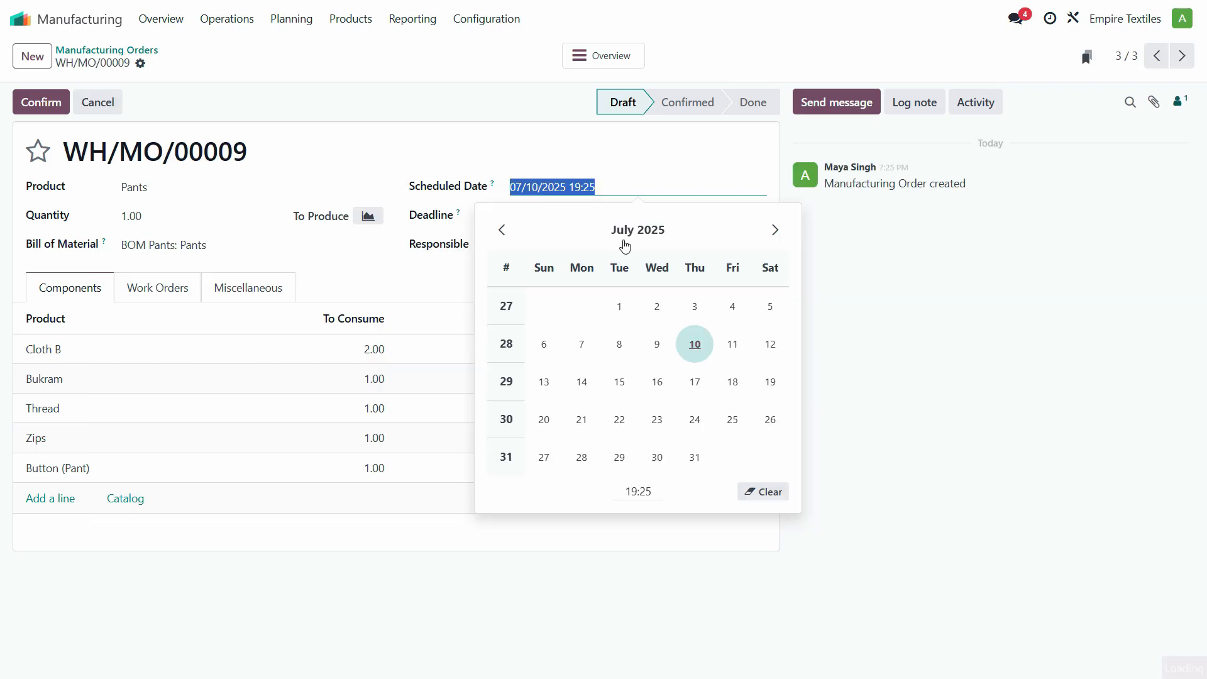
click(628, 230)
click(517, 310)
click(582, 419)
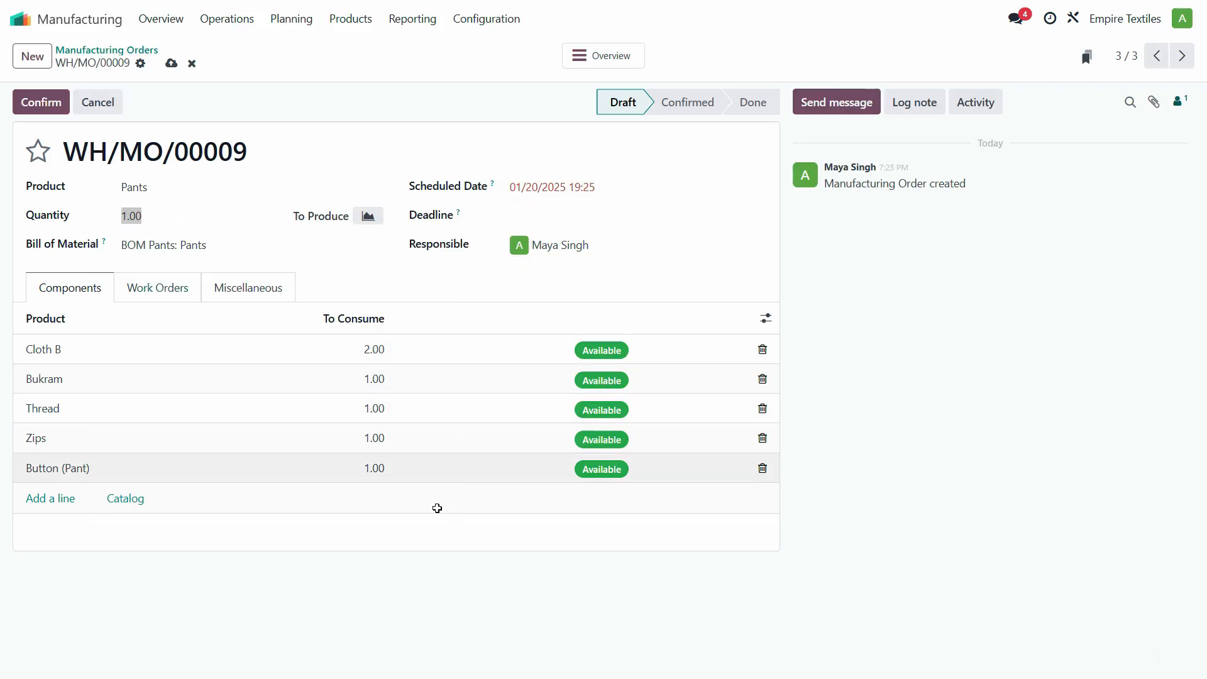
text(2000)
key(Tab)
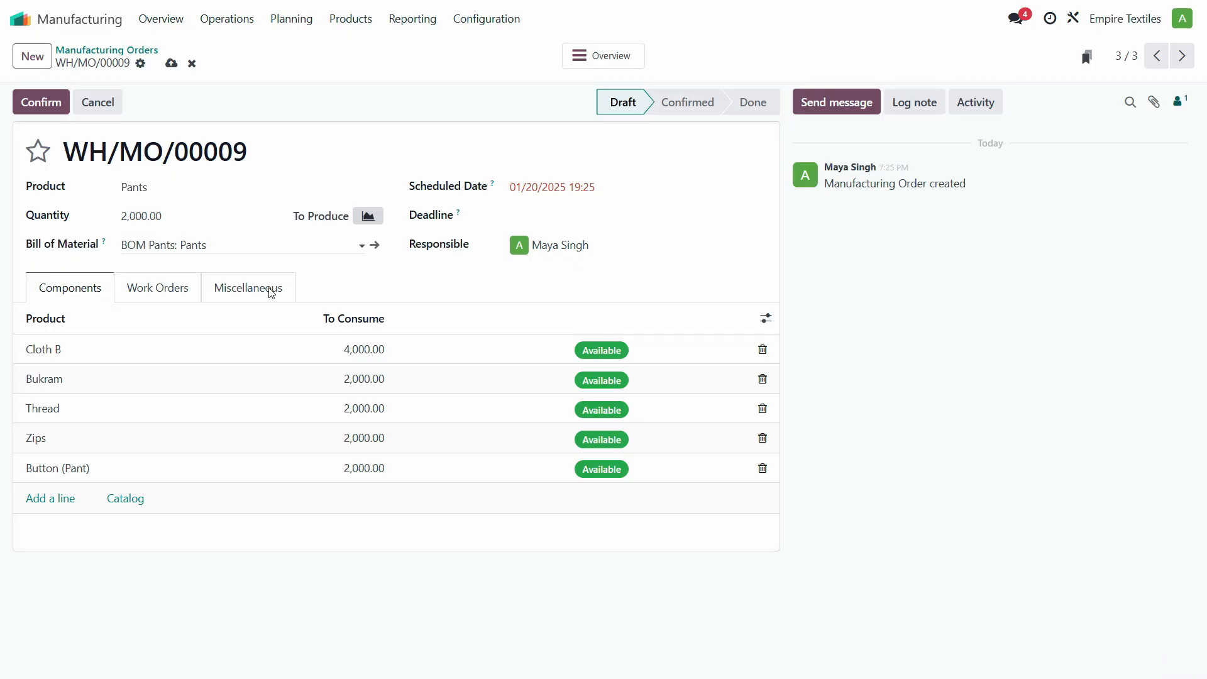
click(47, 106)
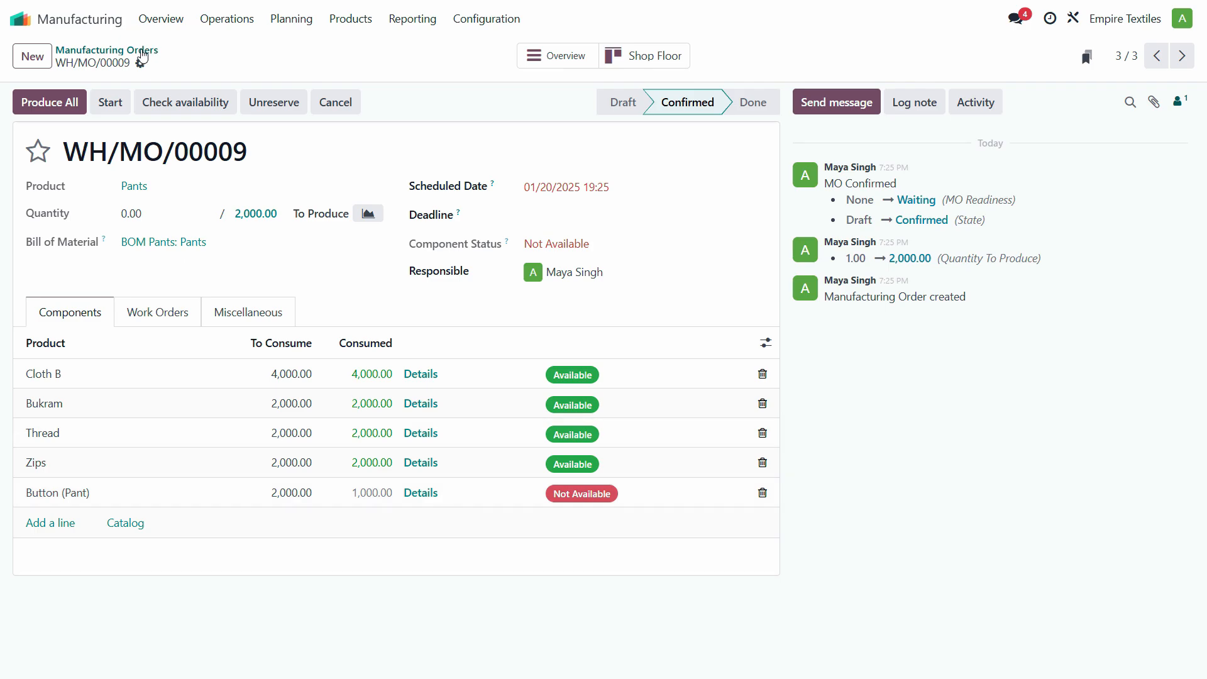
Set the Button (Pant) product's on-hand quantity in WH/Stock to 10,000.
click(142, 55)
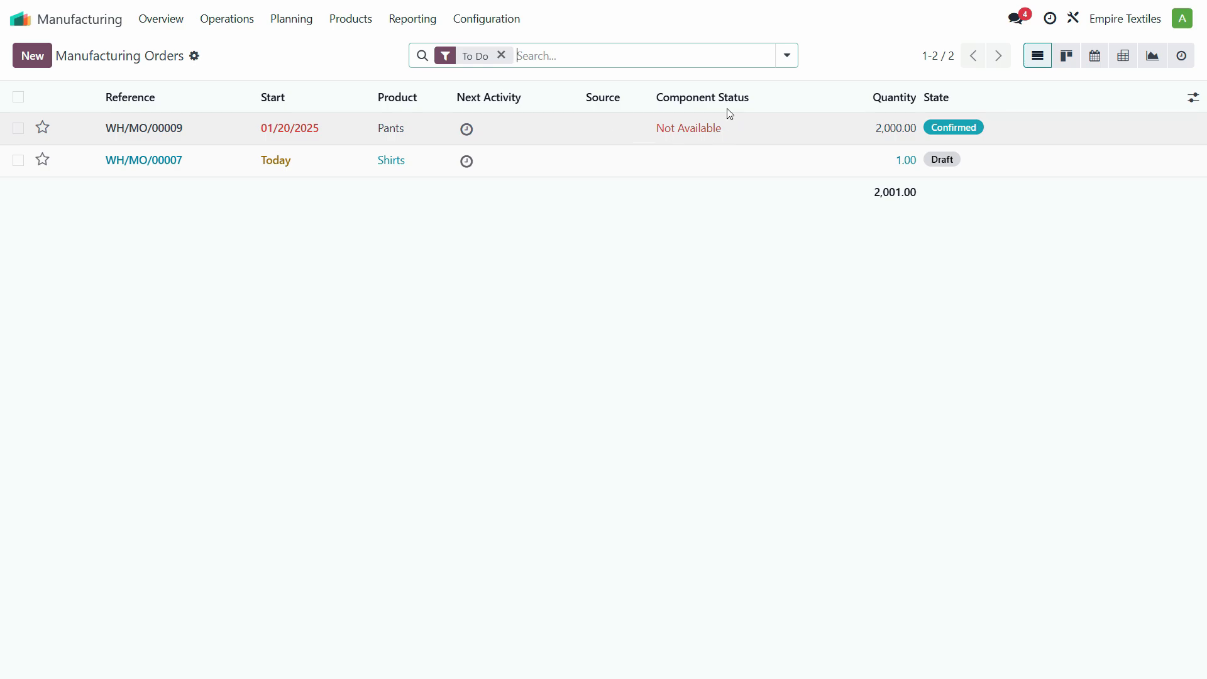
click(345, 25)
click(352, 45)
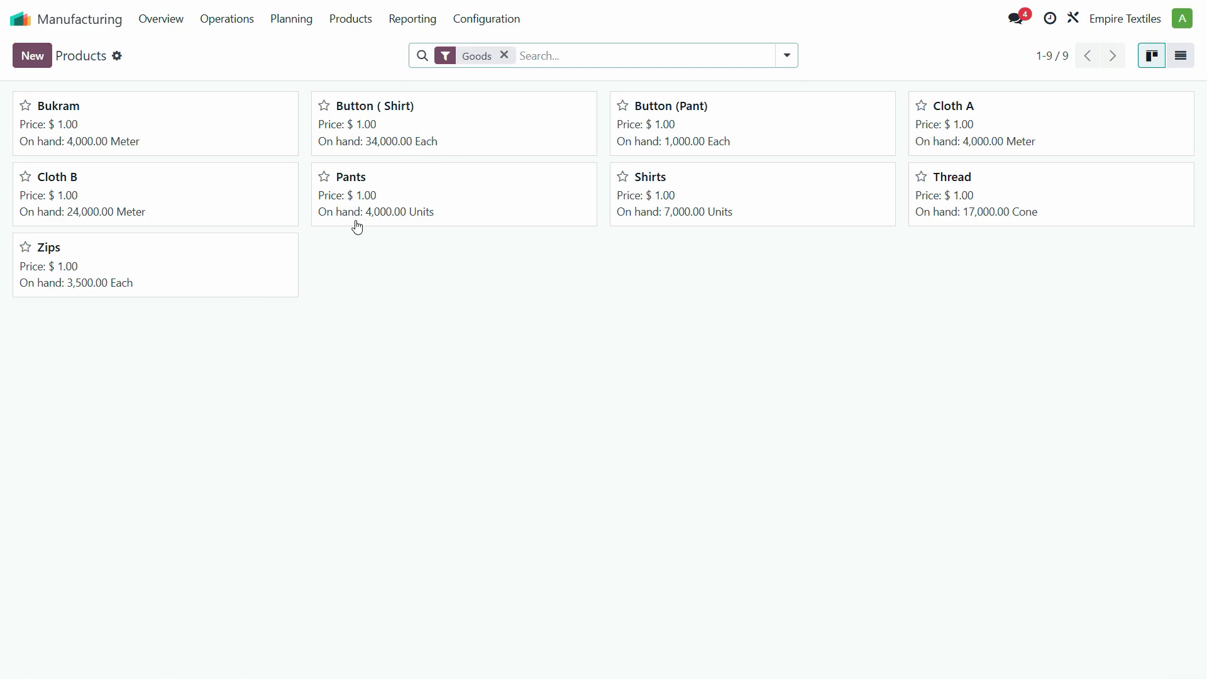
click(685, 135)
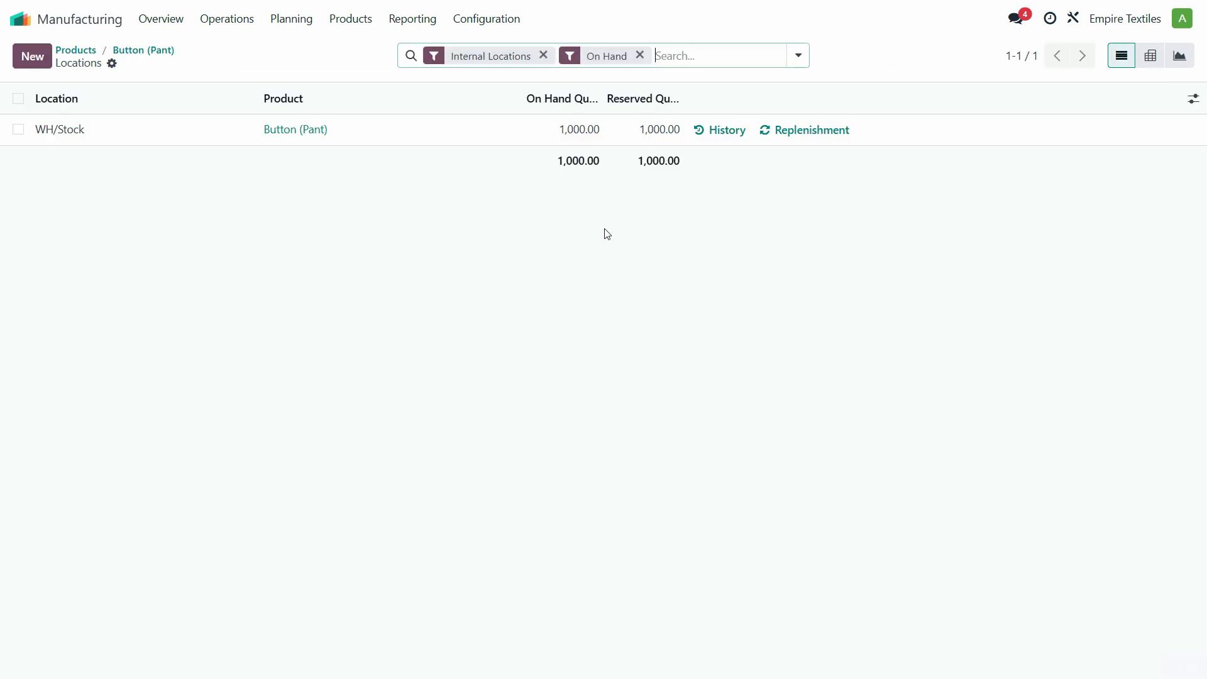
click(582, 130)
text(1)
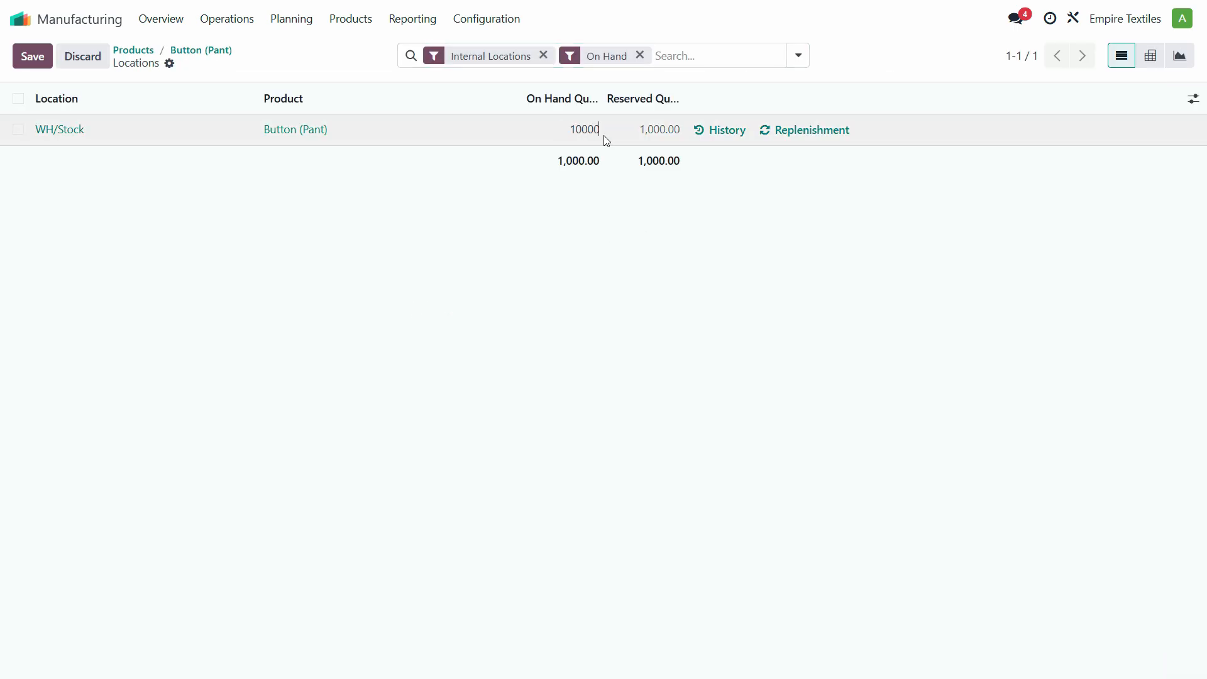
click(33, 57)
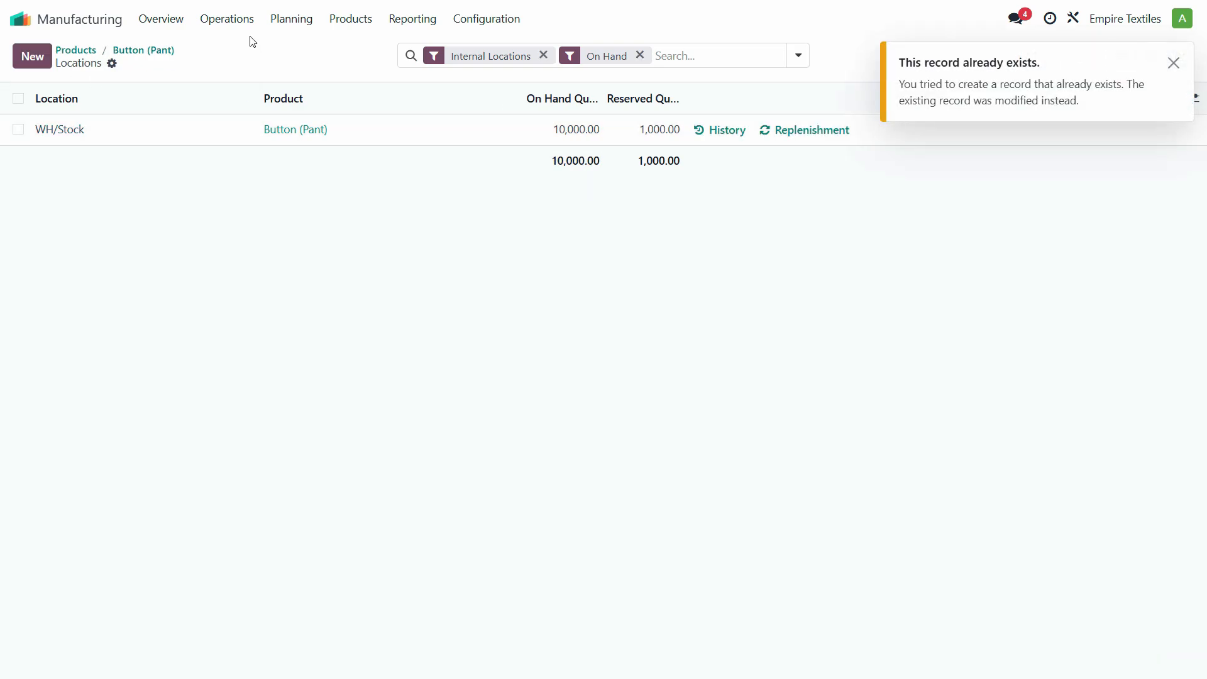
Reopen manufacturing order WH/MO/00009 and produce all 2,000 Pants.
click(240, 23)
click(245, 56)
click(748, 129)
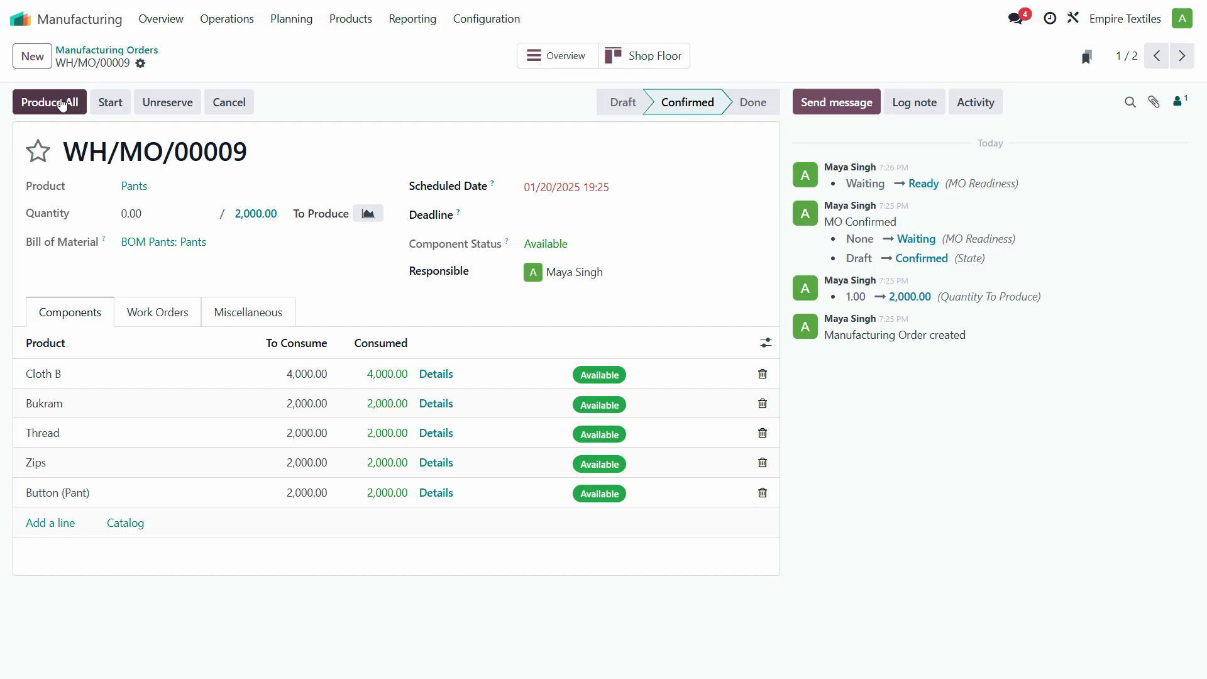
click(64, 104)
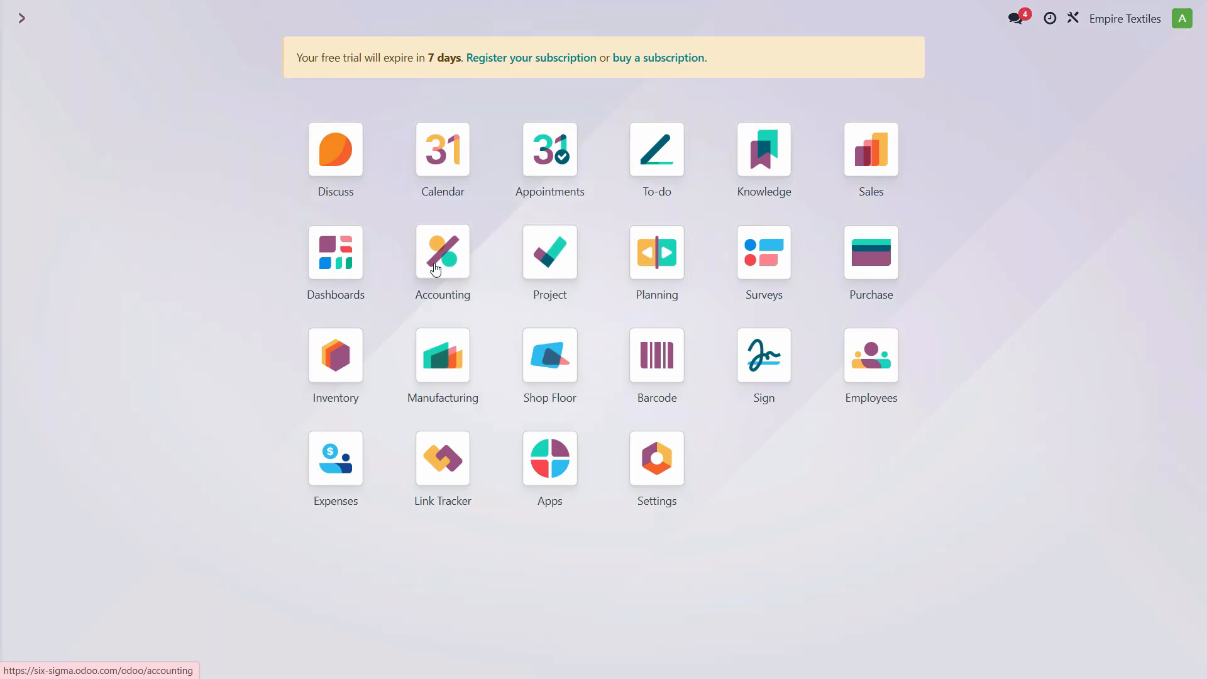
Examine the latest journal entry in Accounting for the finished Pants of WH/MO/00009.
click(441, 247)
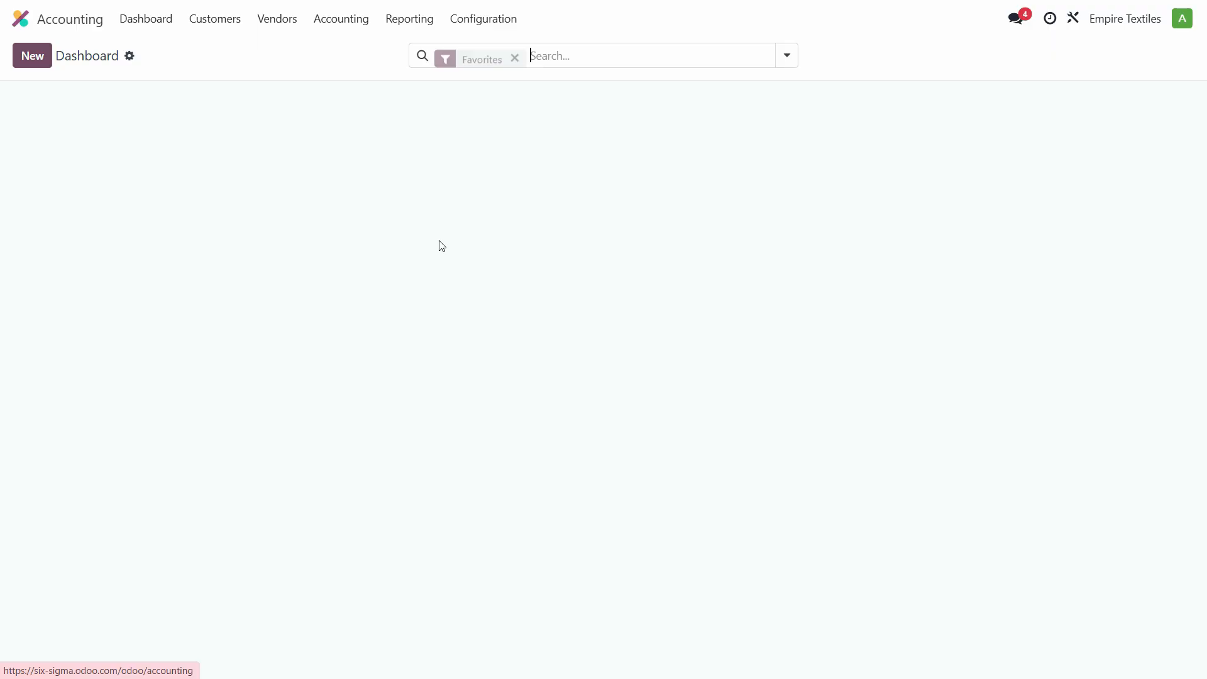
click(342, 19)
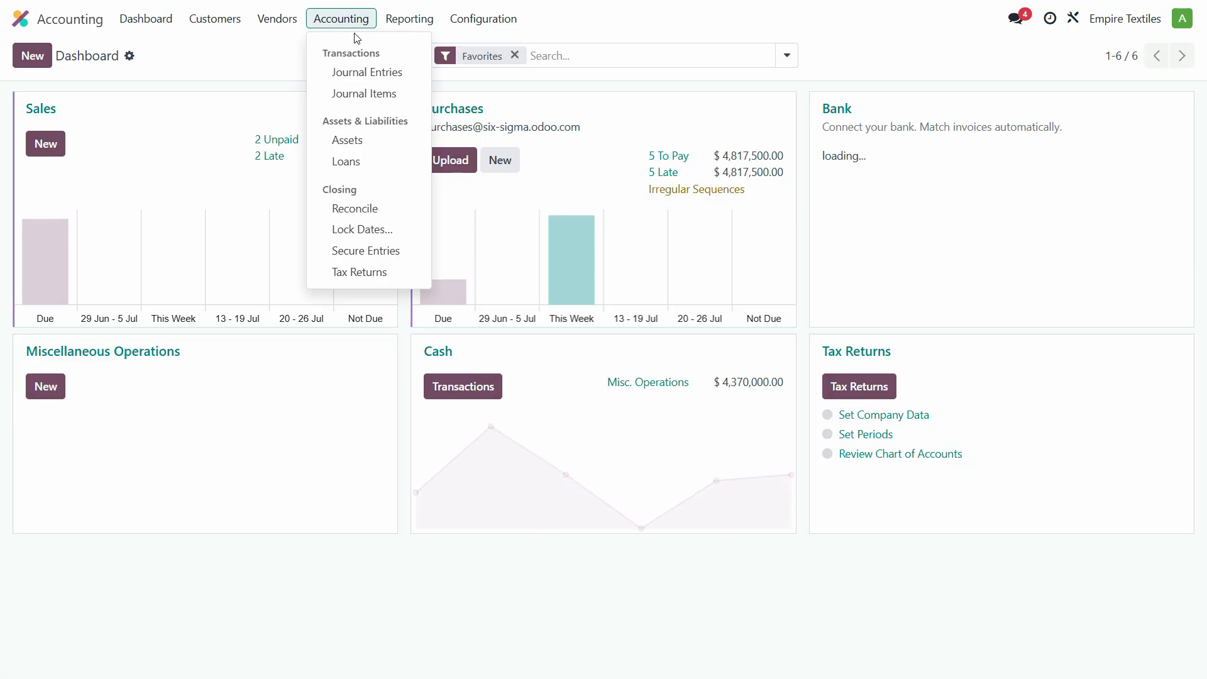
click(350, 74)
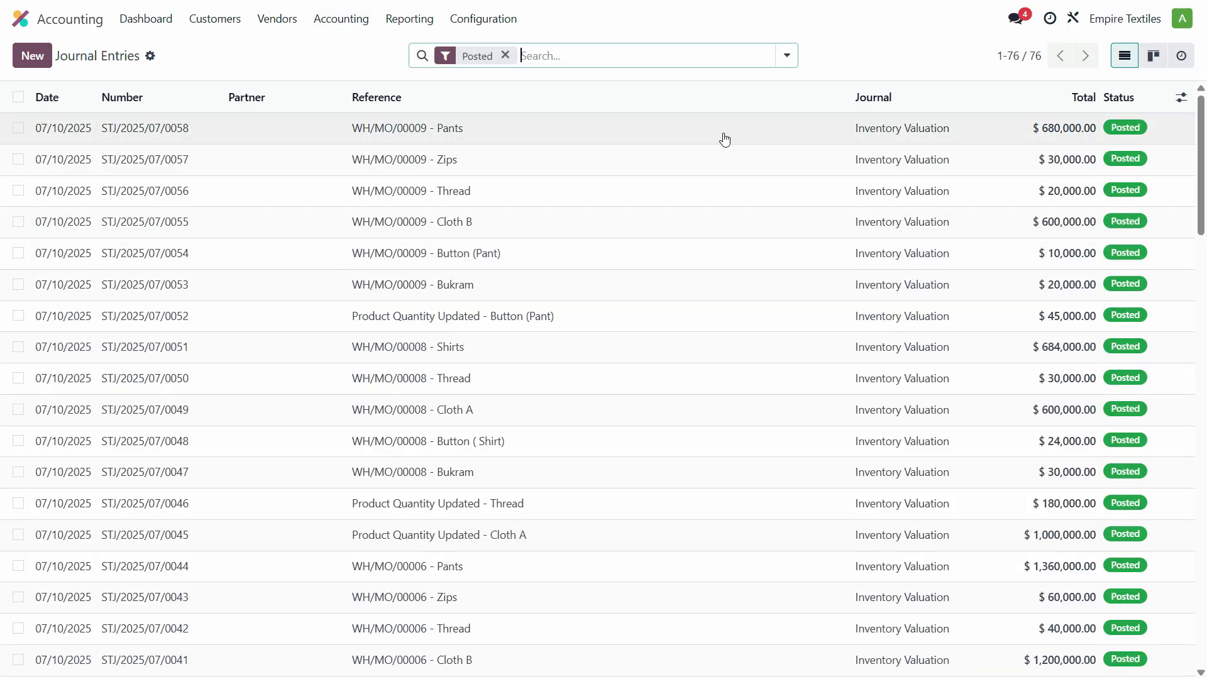
click(170, 132)
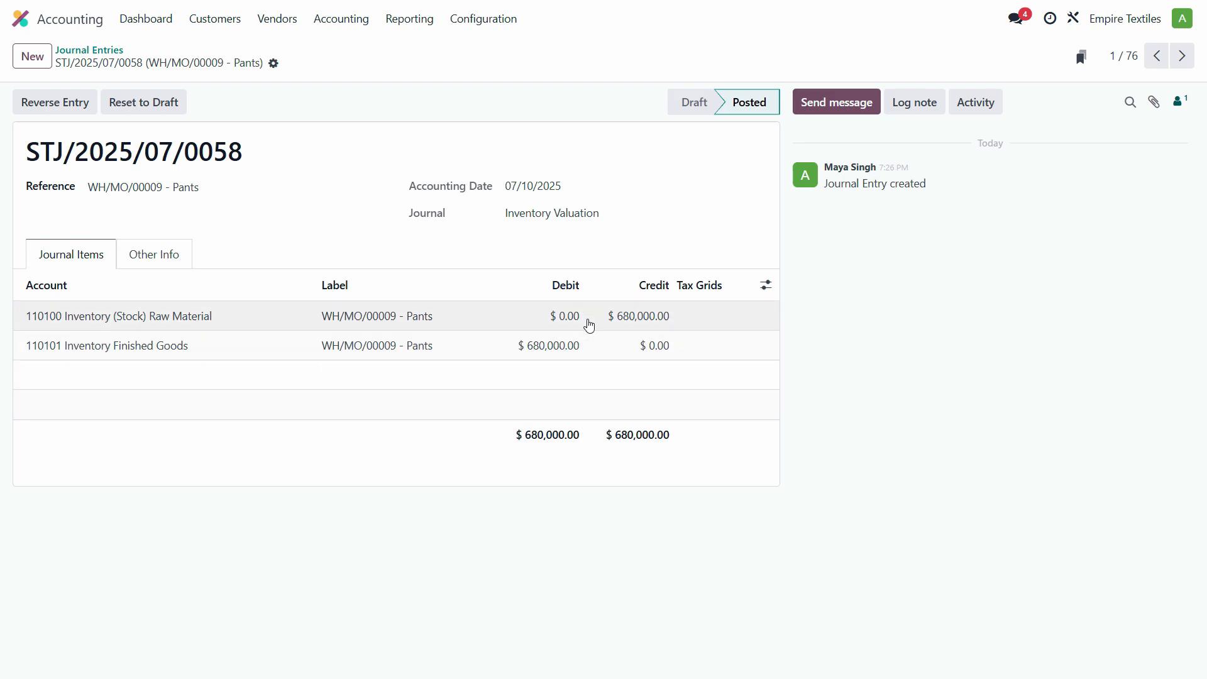
Check the list of outstanding manufacturing orders in Manufacturing and return to the Odoo home screen.
click(25, 25)
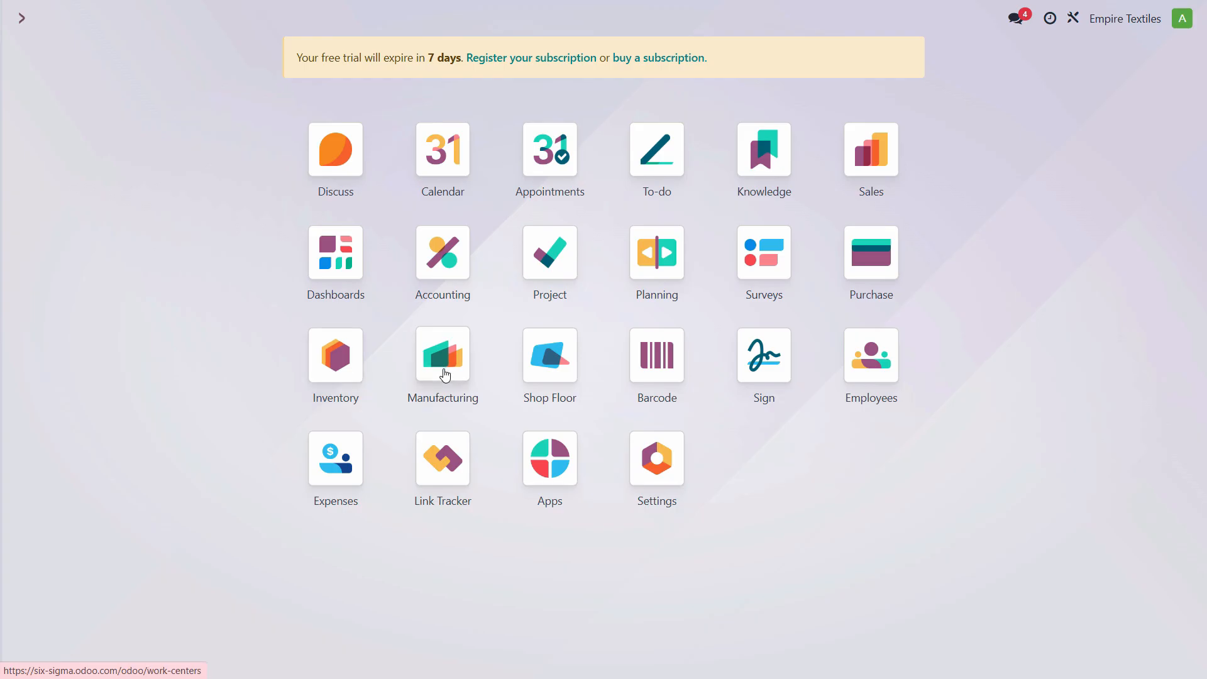
click(446, 376)
click(222, 24)
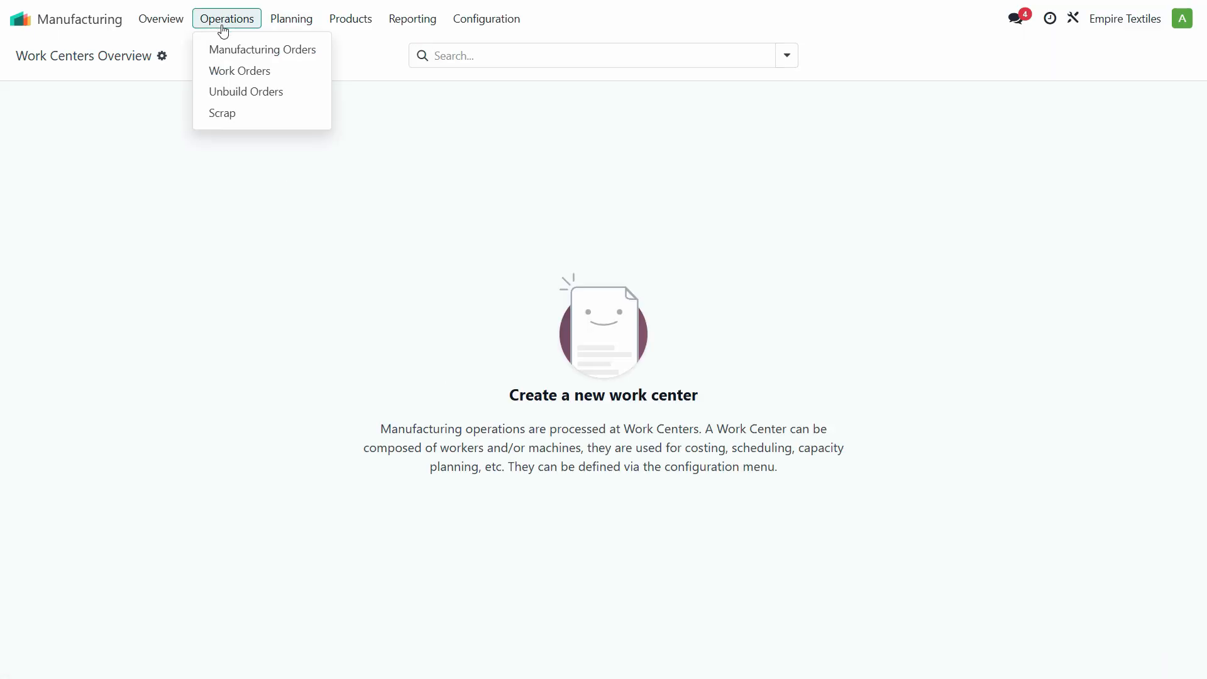
click(239, 49)
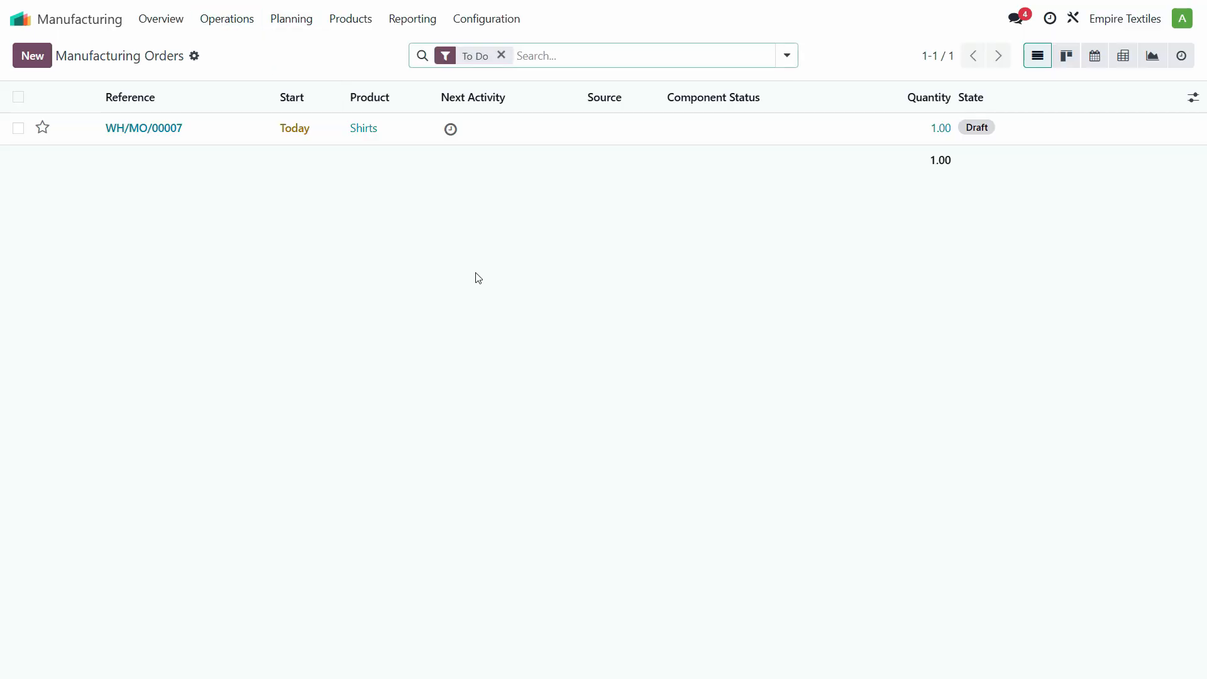
click(20, 18)
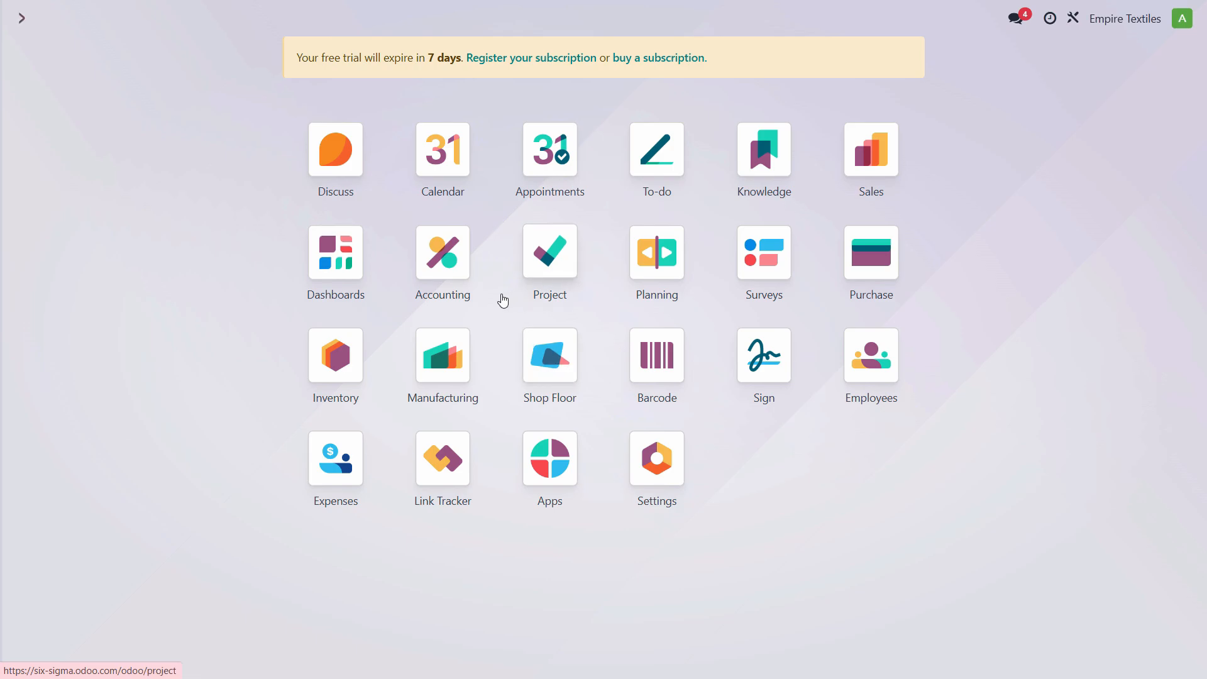
Switch to the Excel transactions sheet and examine the 3/Jan credit purchase from Franklin Textiles and the following January rows.
key(alt+Tab)
scroll(498, 400, up, 6)
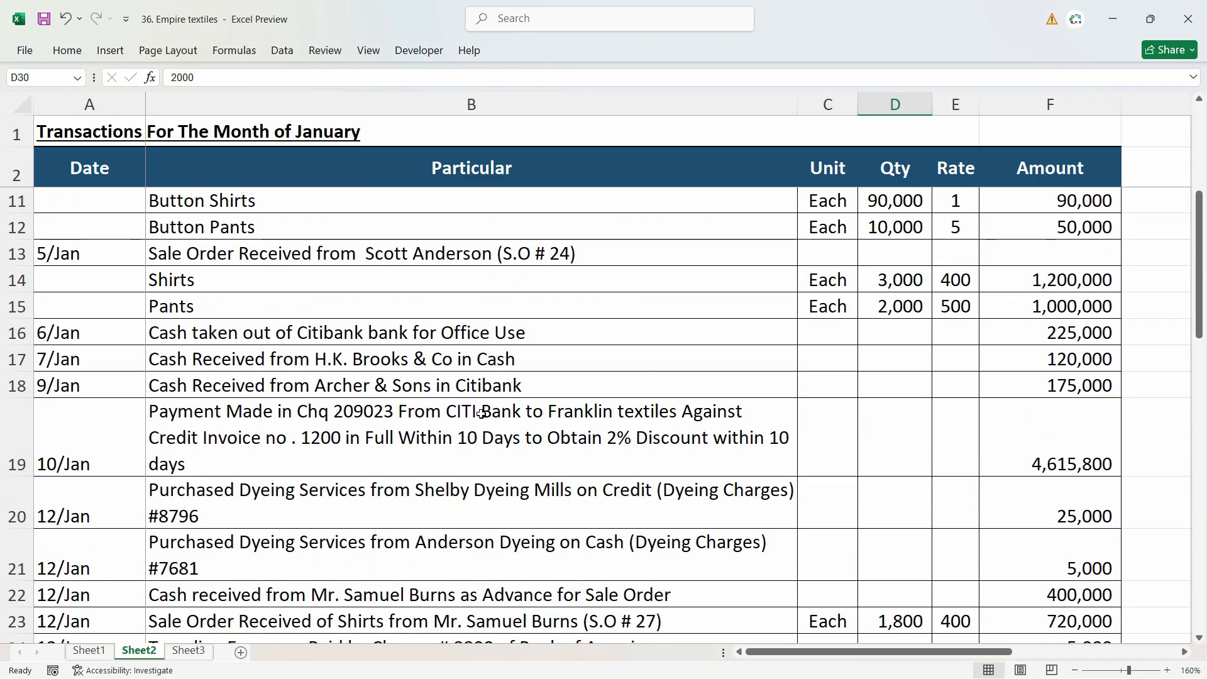
click(268, 304)
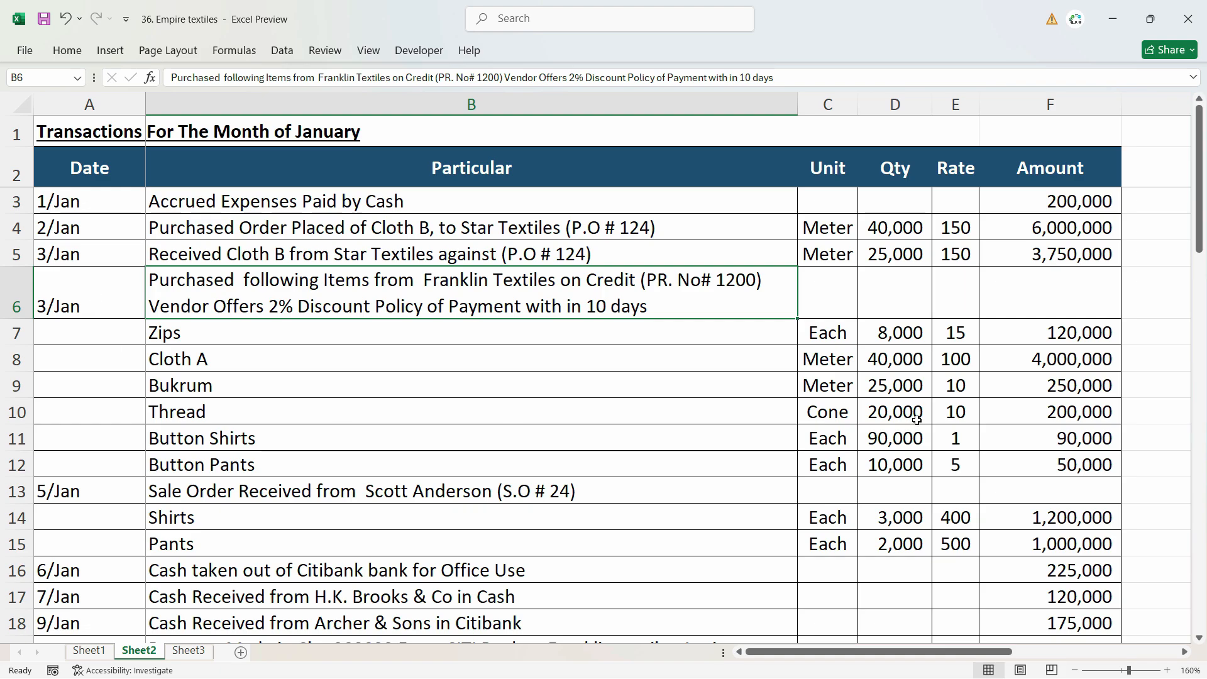
scroll(917, 420, down, 2)
scroll(907, 417, up, 2)
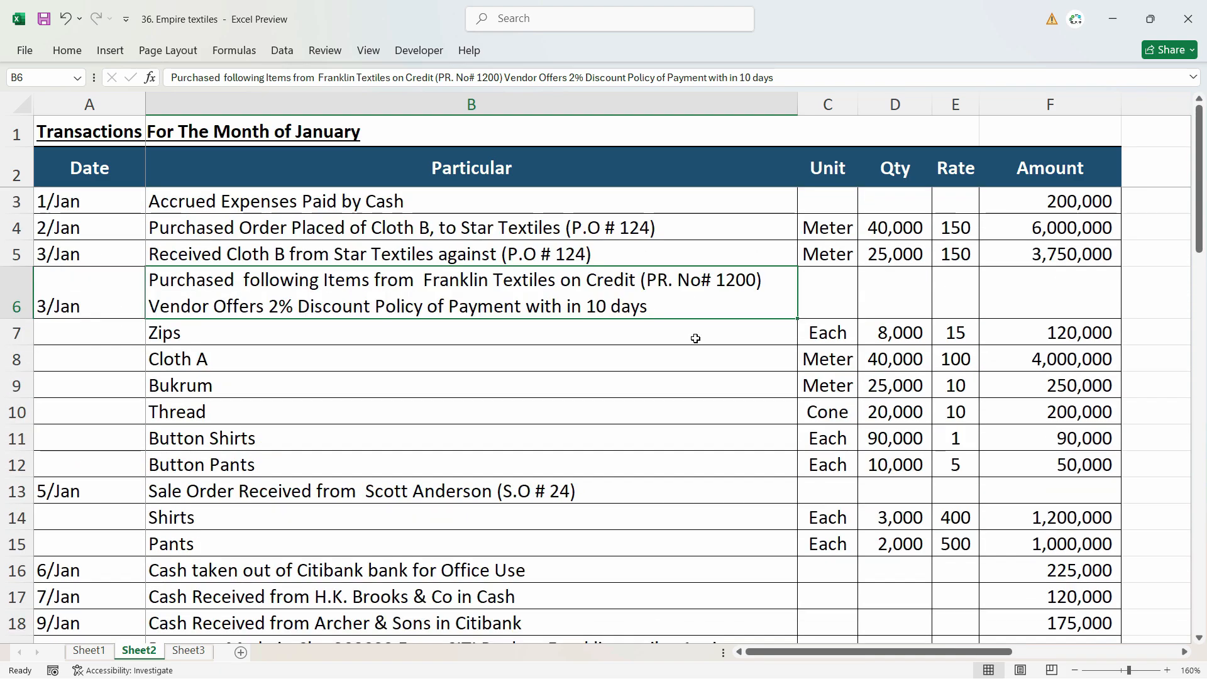
scroll(763, 331, down, 5)
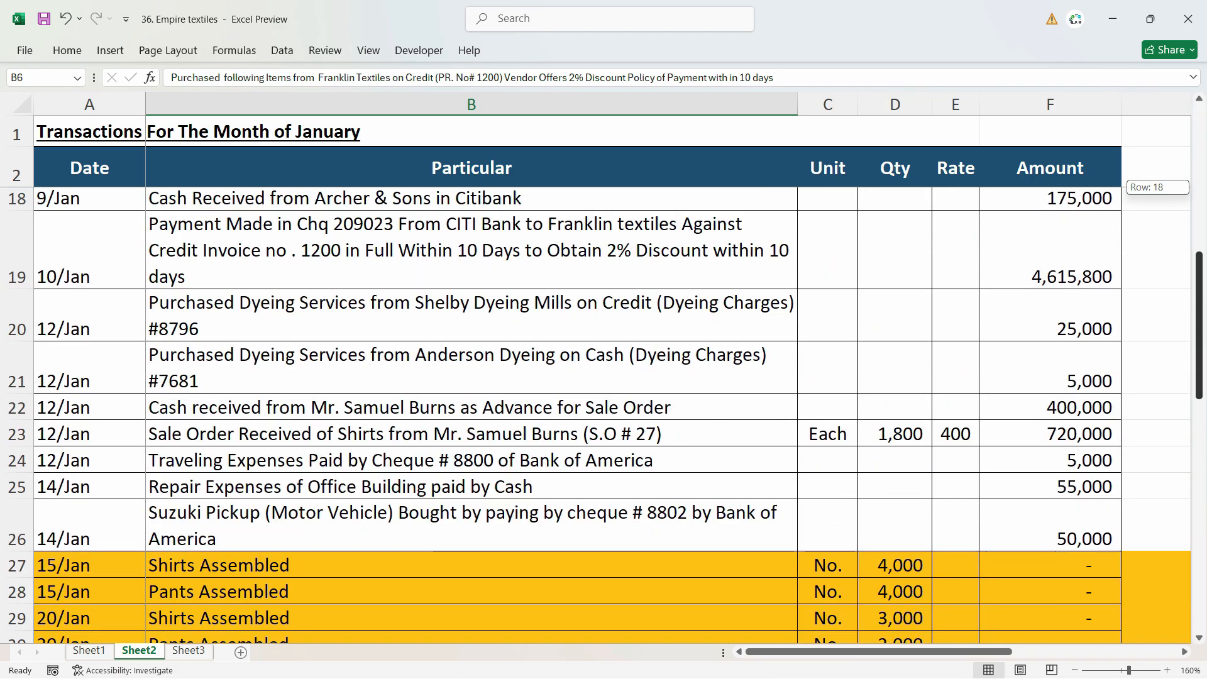
scroll(763, 331, up, 5)
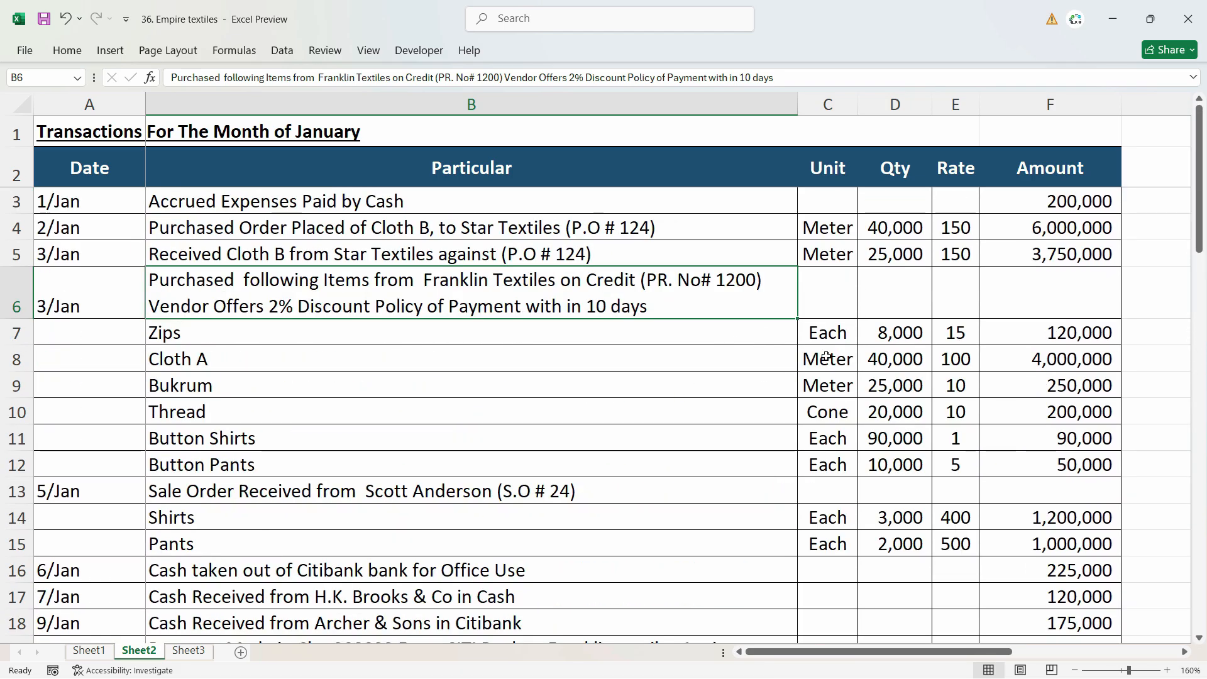
Review the amounts and names of the purchased items, from Zips to Button Shirts, and the Shirts and Pants Assembled rows.
click(1029, 332)
scroll(513, 436, down, 2)
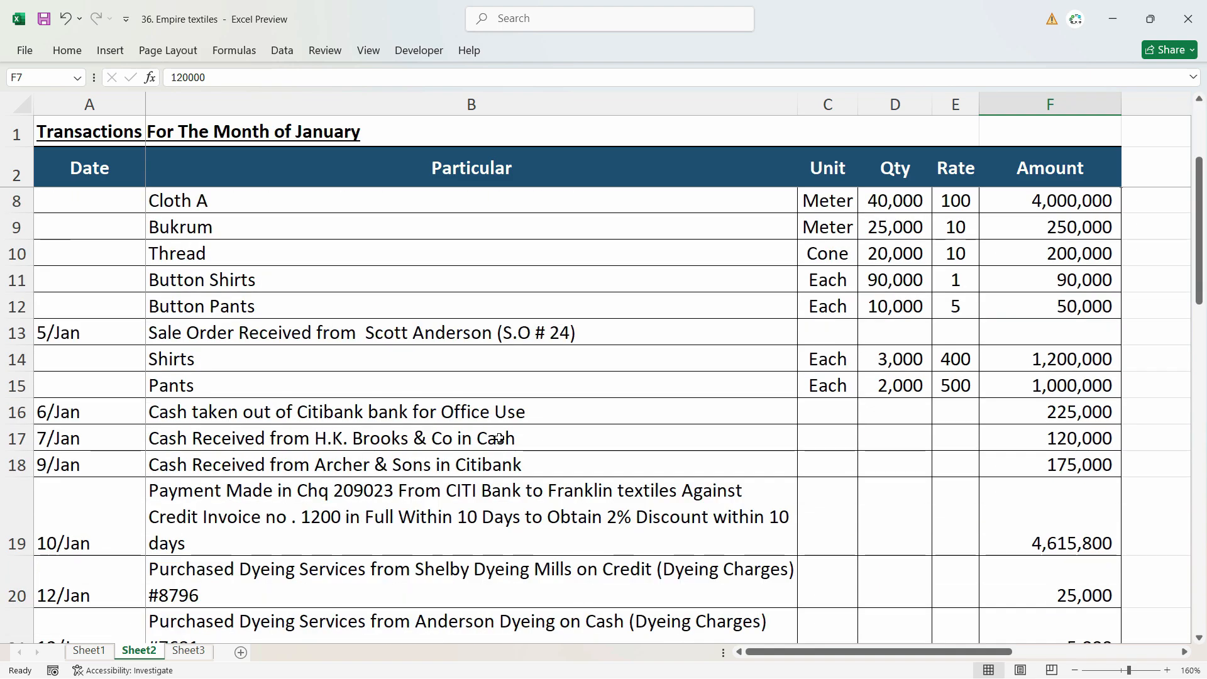
scroll(513, 436, up, 2)
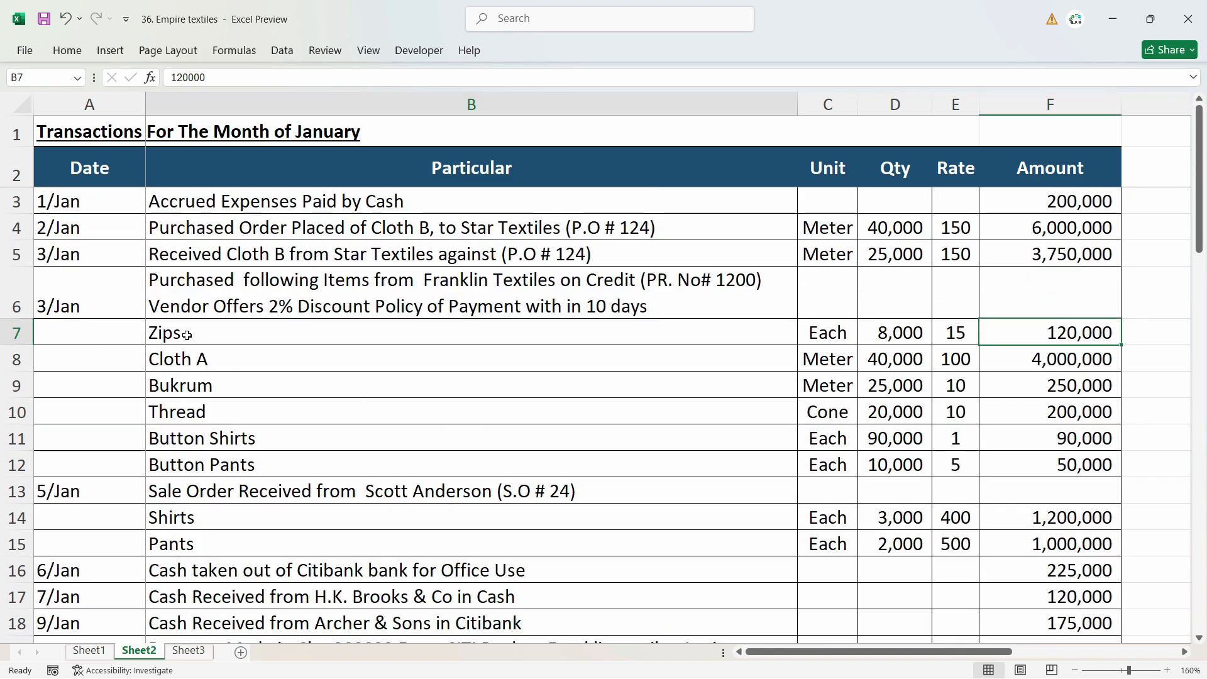
drag(182, 332, 218, 436)
click(89, 446)
scroll(196, 284, down, 7)
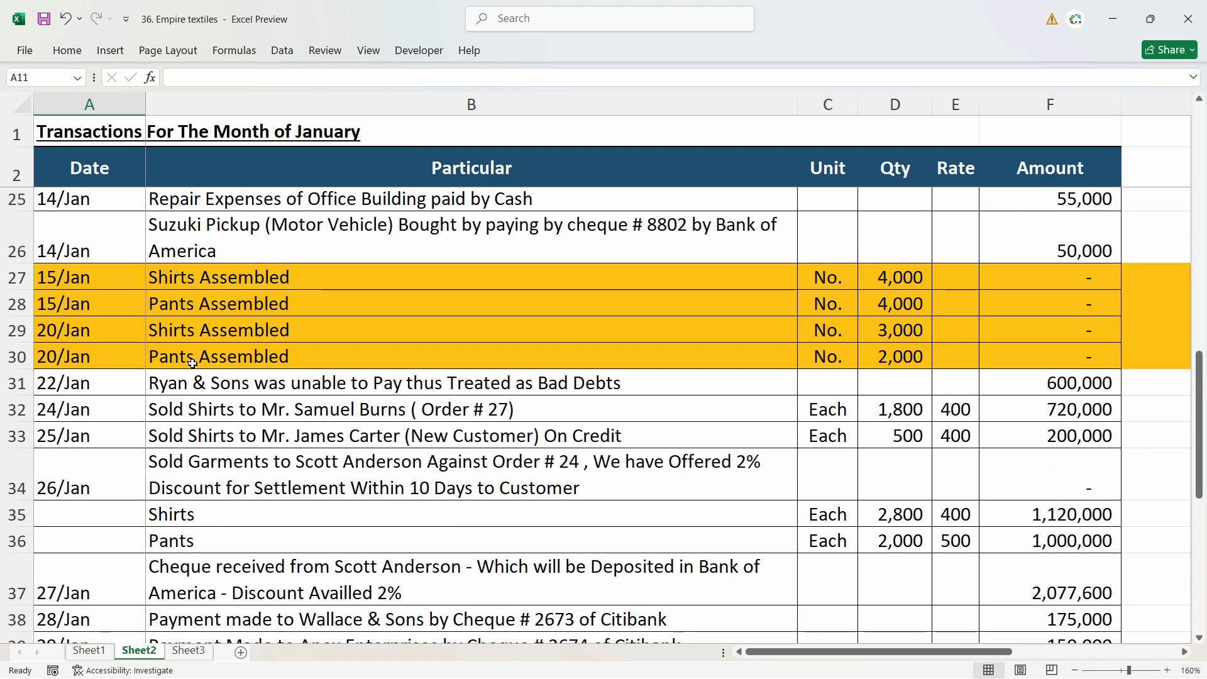